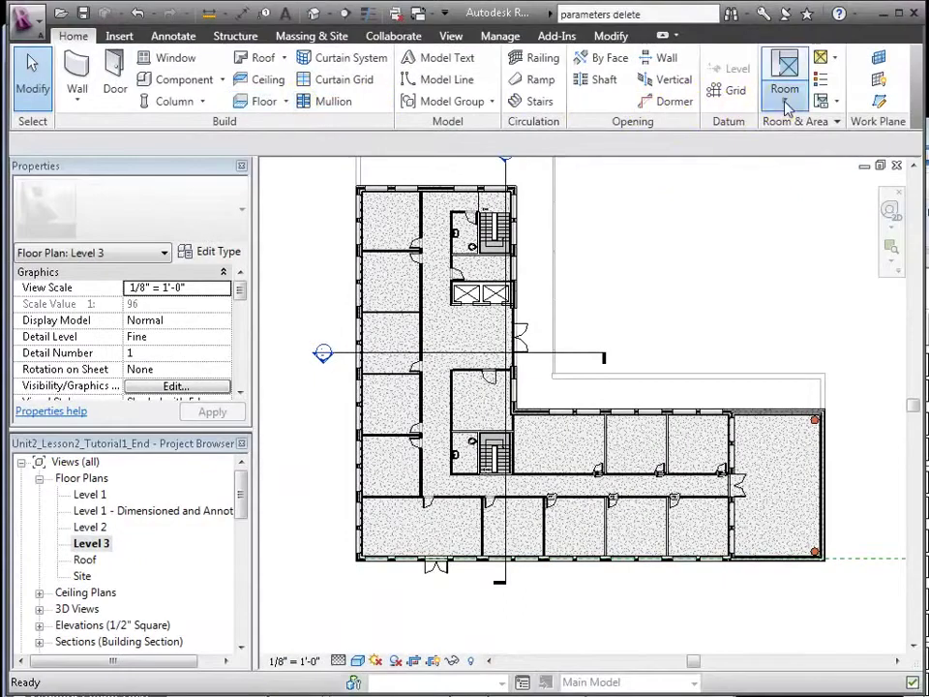
# Step: Place a tagged room in the northwest corner office of the Level 3 plan
pyautogui.click(785, 109)
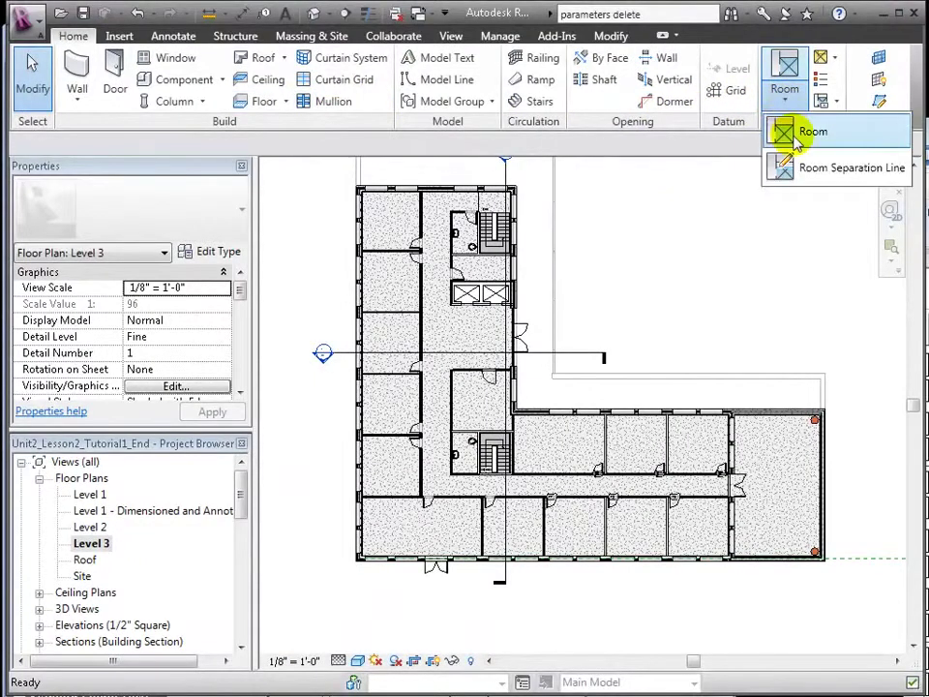
pyautogui.click(801, 134)
pyautogui.click(411, 250)
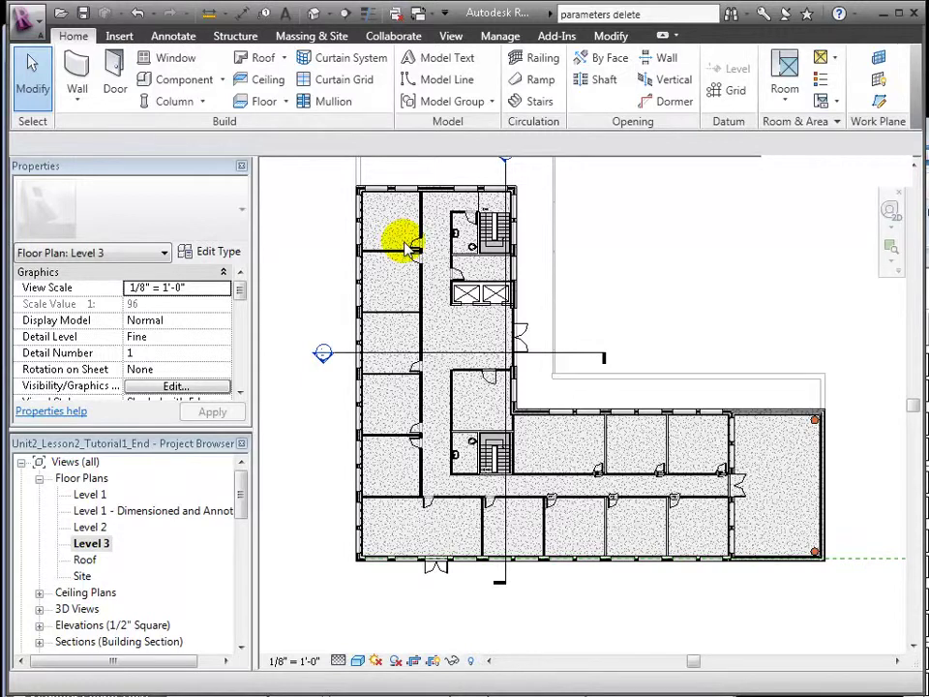
pyautogui.press('r')
pyautogui.press('m')
pyautogui.click(393, 220)
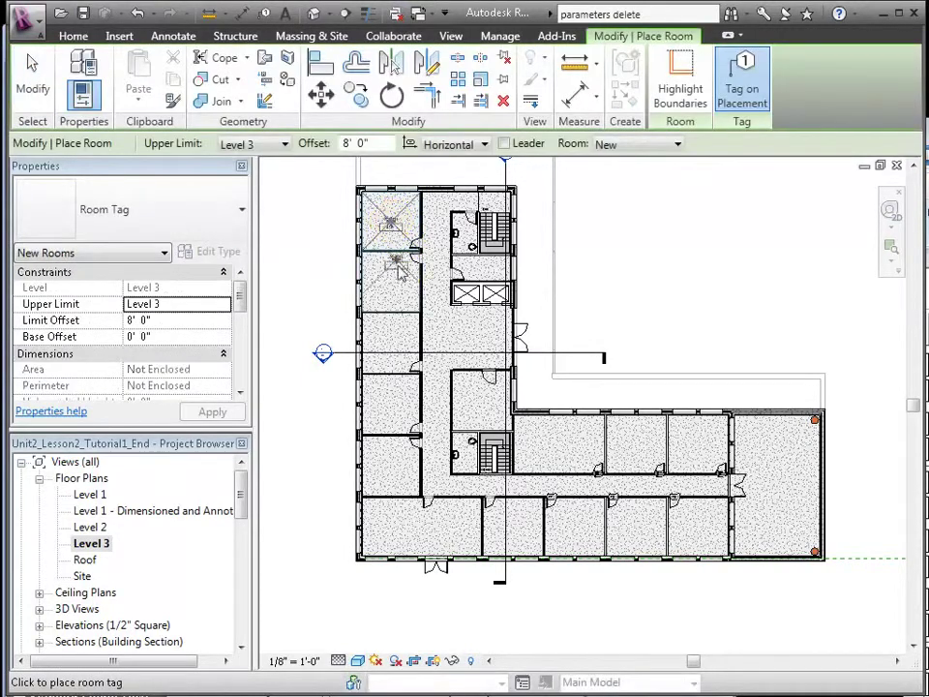
# Step: Change the room number in the northwest corner office's tag to 301
pyautogui.press('Escape')
pyautogui.press('Escape')
pyautogui.scroll(2, 397, 272)
pyautogui.click(395, 192)
pyautogui.click(405, 193)
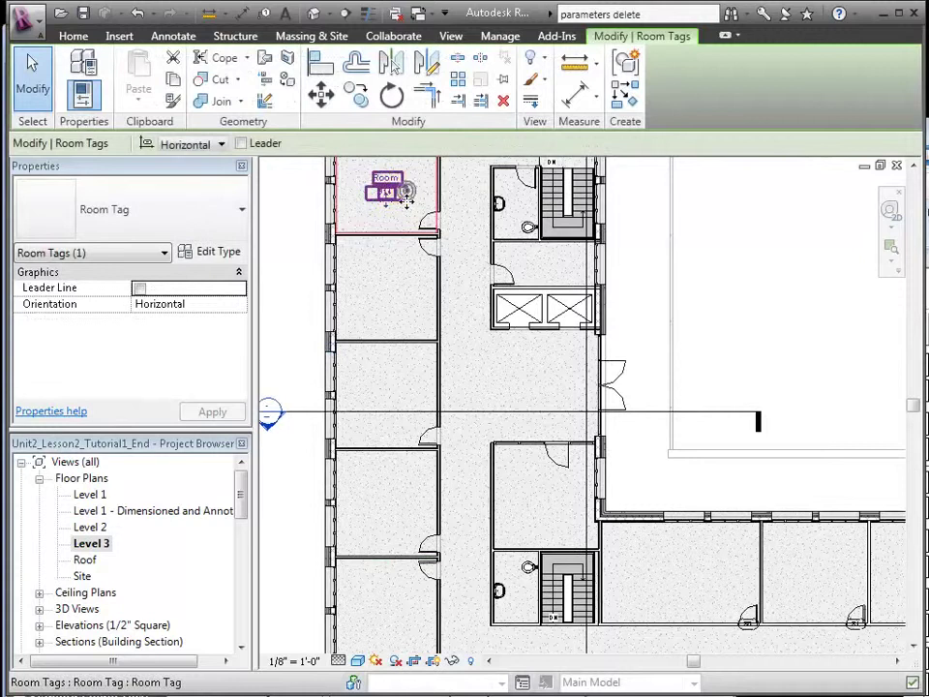
pyautogui.click(395, 192)
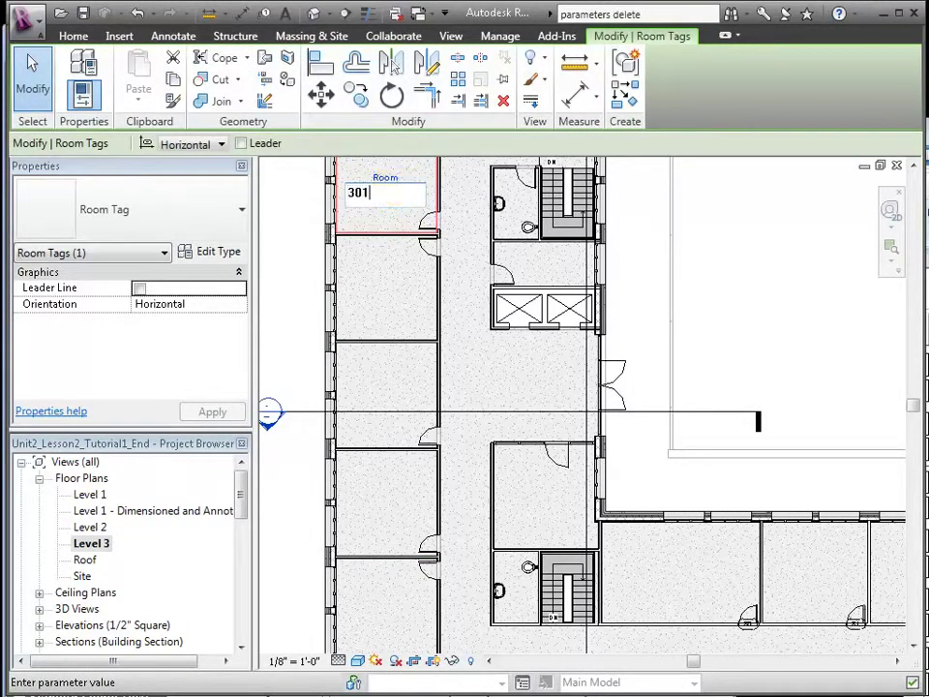
pyautogui.click(392, 187)
pyautogui.scroll(-2, 293, 231)
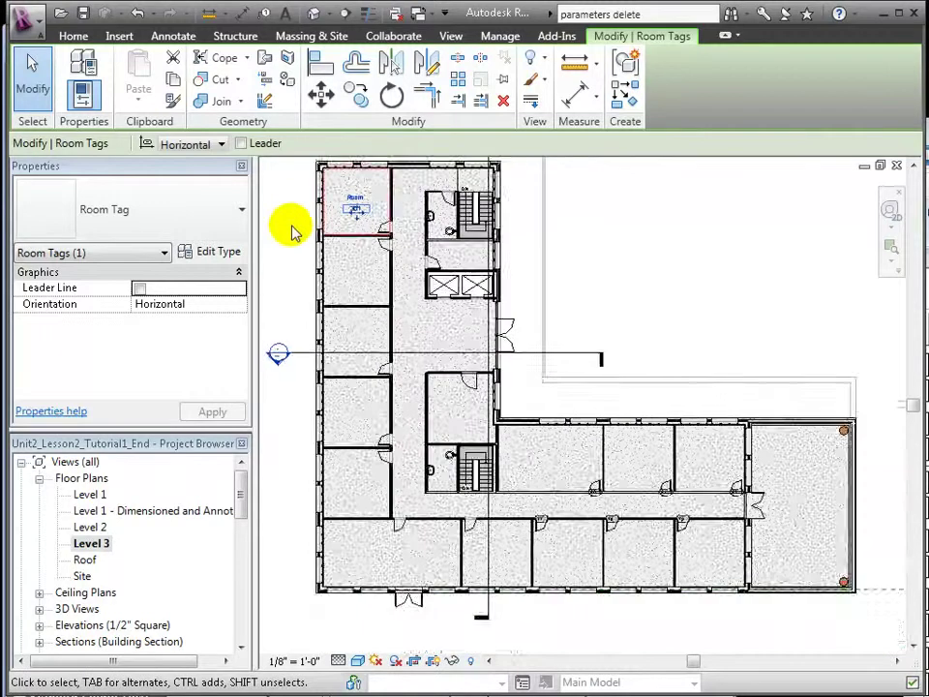
# Step: Place tagged rooms in the remaining offices down the west side, starting below room 301, and continue along the south side
pyautogui.scroll(1, 341, 220)
pyautogui.moveTo(257, 232); pyautogui.dragTo(213, 232)
pyautogui.rightClick(332, 195)
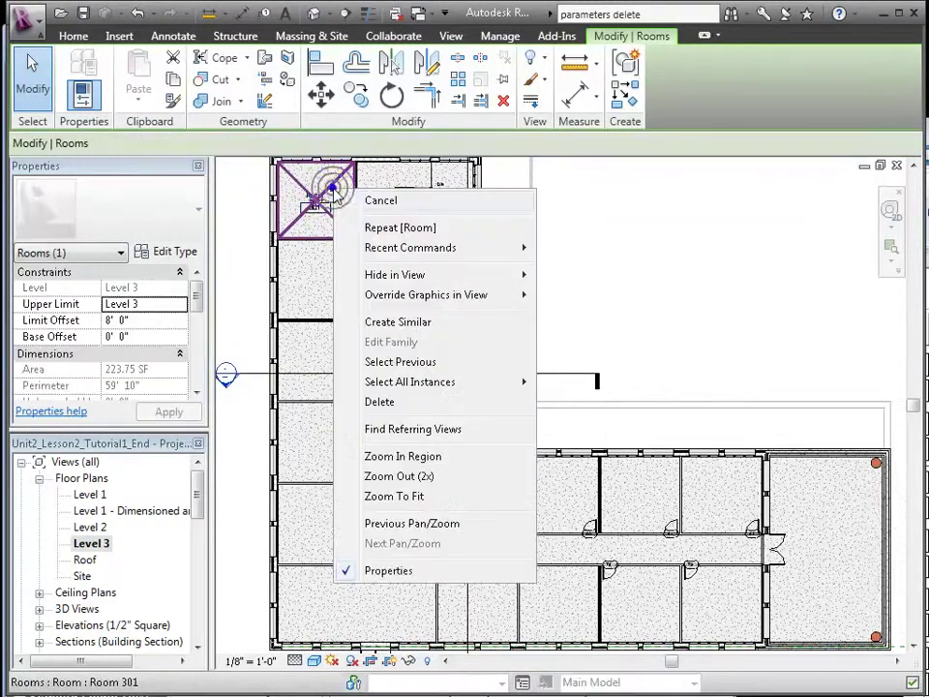
pyautogui.press('Escape')
pyautogui.press('r')
pyautogui.press('m')
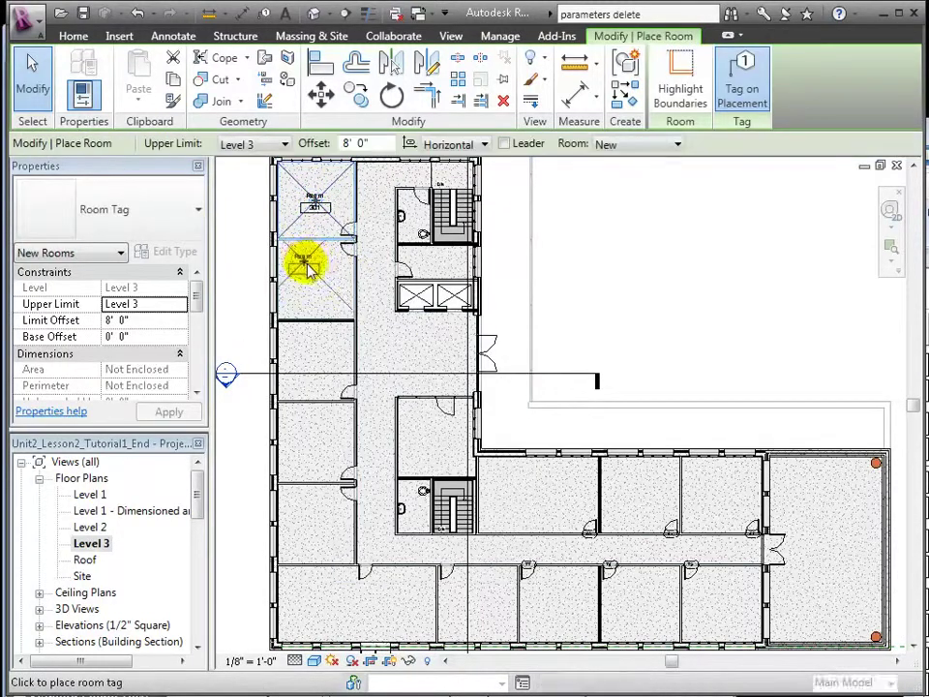
pyautogui.click(320, 281)
pyautogui.scroll(1, 311, 346)
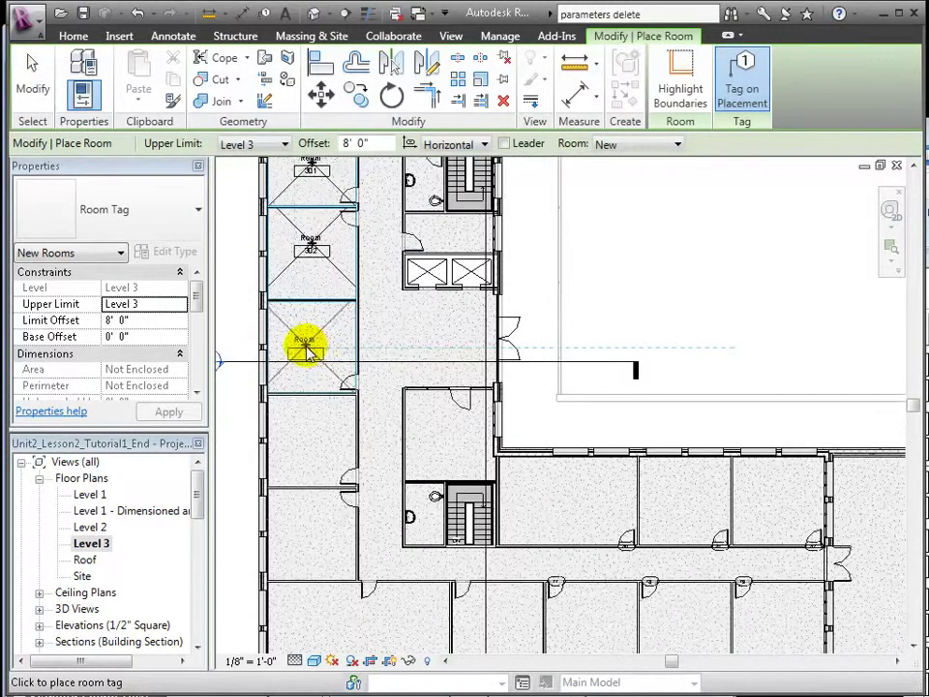
pyautogui.click(313, 353)
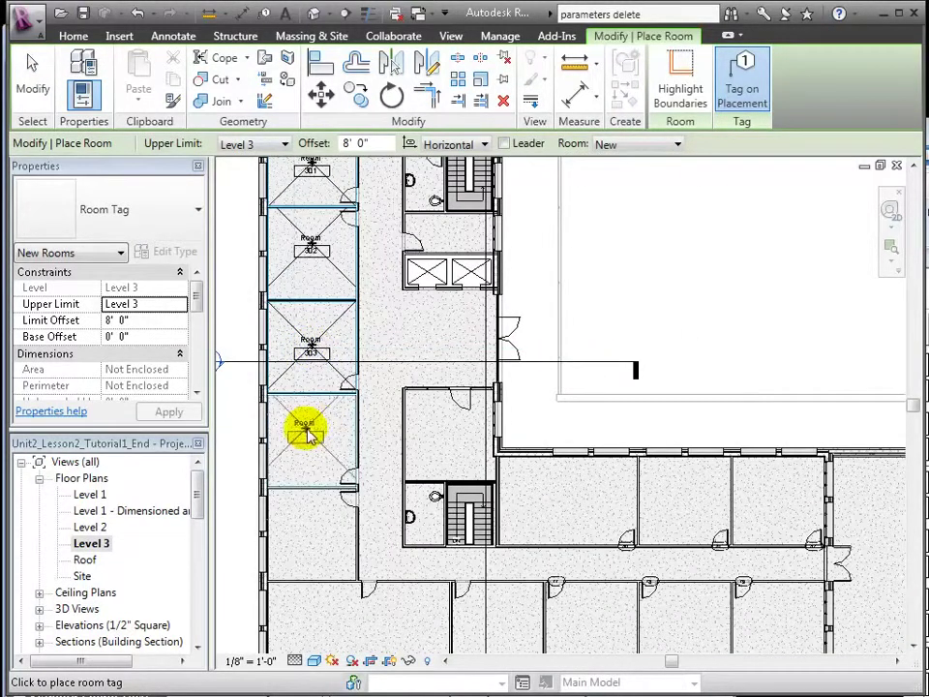
pyautogui.click(310, 533)
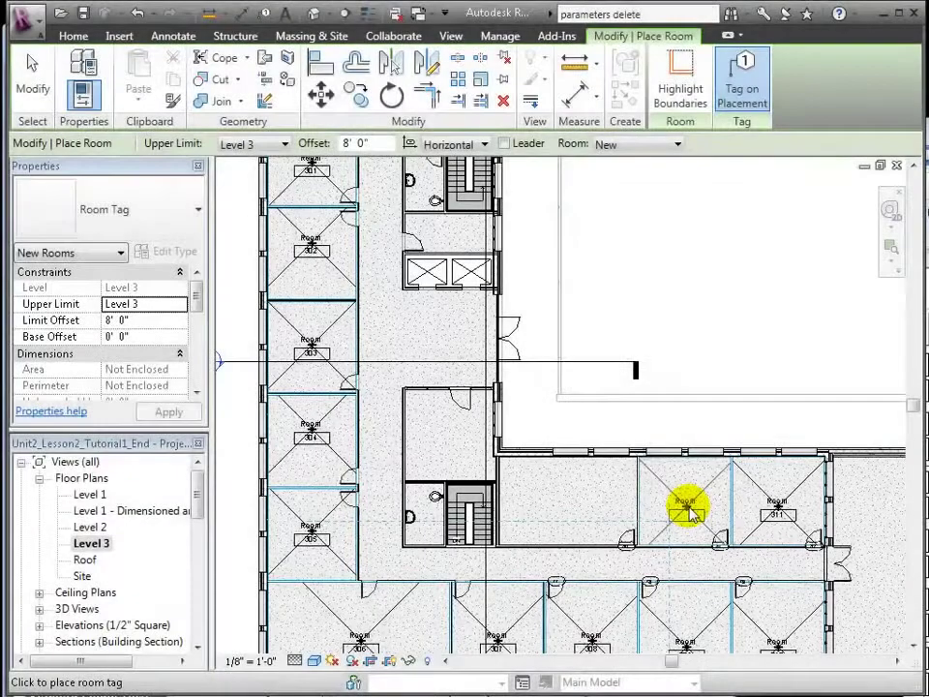
# Step: Place tagged rooms in the large office east of the lower stair, the central core rooms, both restrooms and the elevator shaft
pyautogui.click(573, 511)
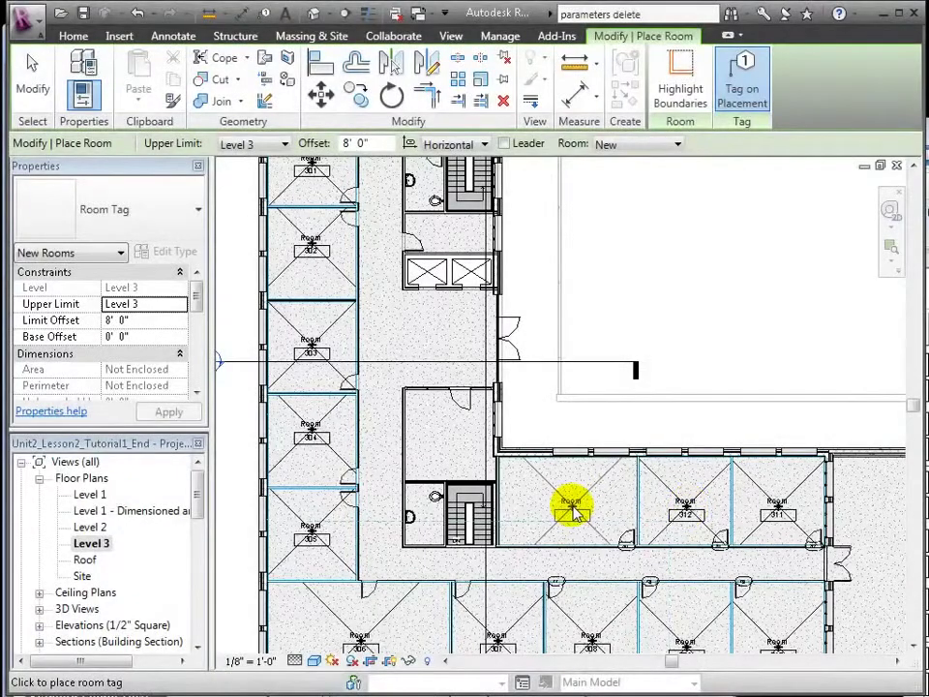
pyautogui.click(448, 445)
pyautogui.click(423, 513)
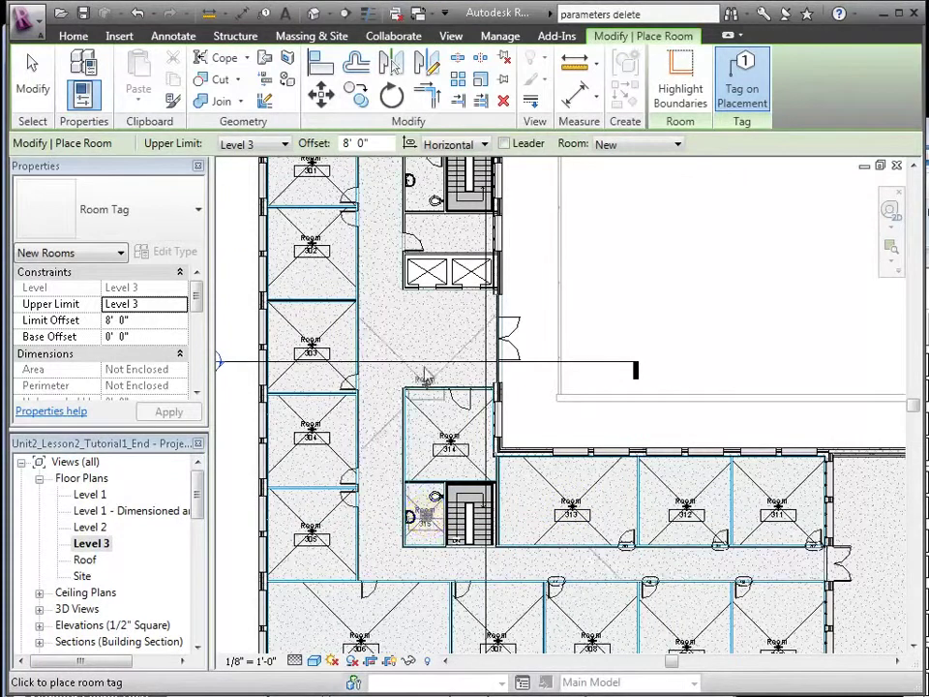
pyautogui.click(454, 250)
pyautogui.click(427, 190)
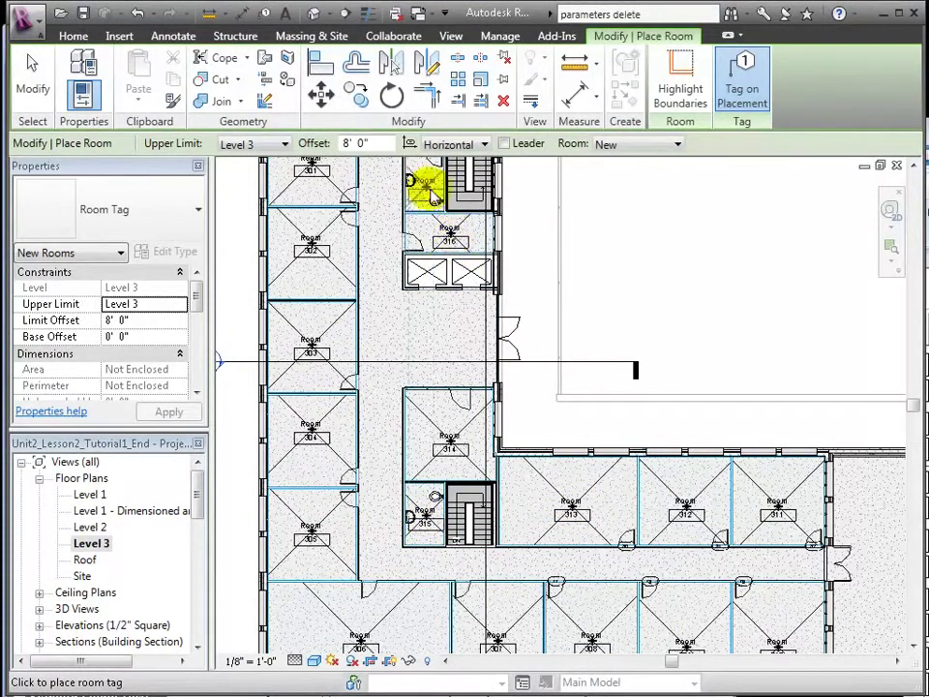
pyautogui.click(453, 270)
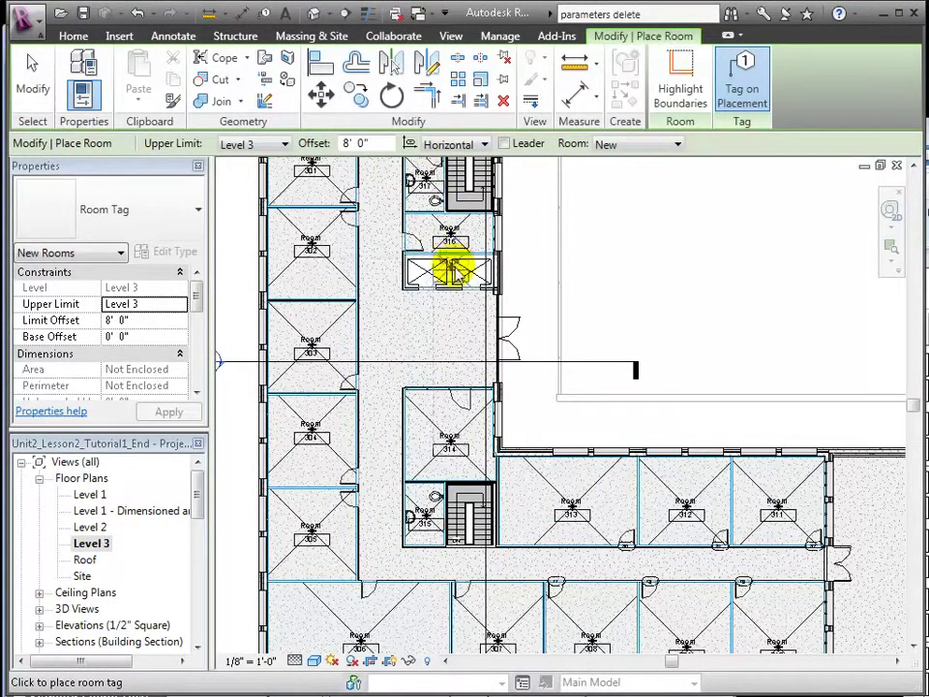
# Step: Draw a room separation line about 5'-2" long from the north exterior wall to the partition corner beside the upper stair
pyautogui.click(73, 35)
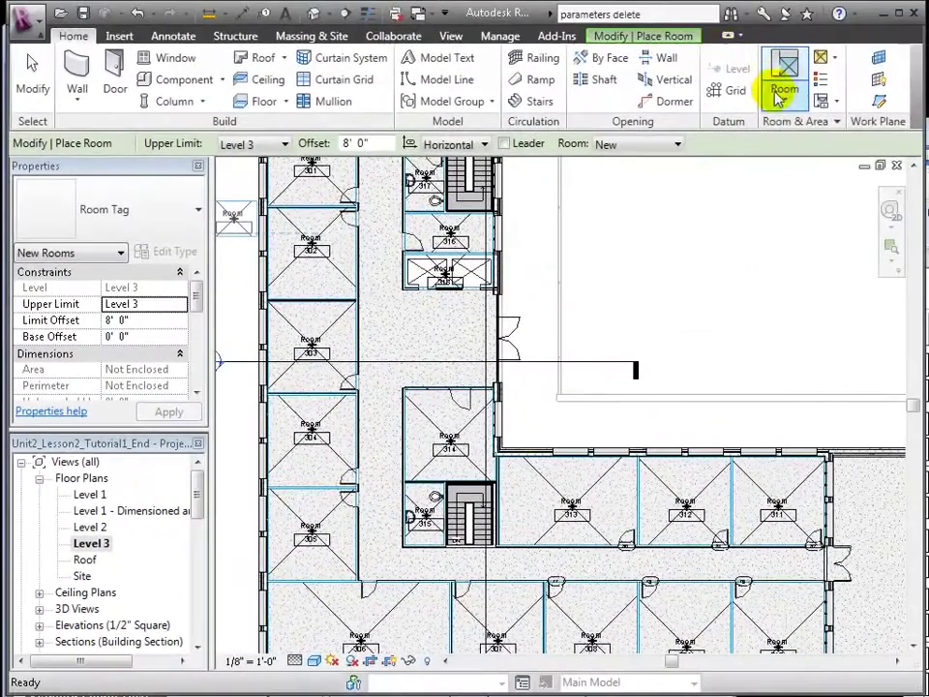
pyautogui.click(783, 105)
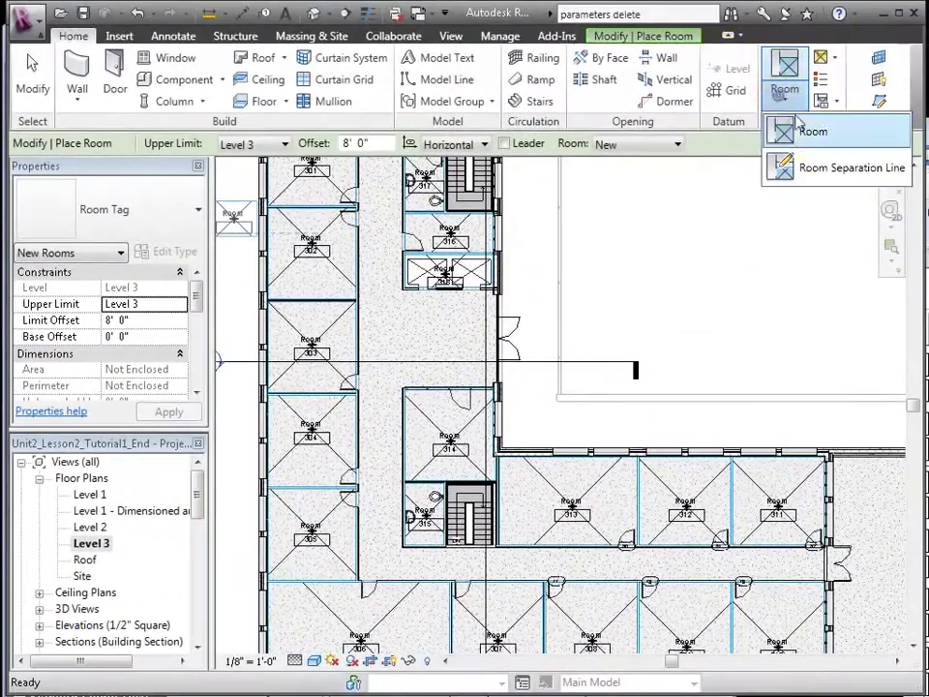
pyautogui.click(822, 166)
pyautogui.scroll(2, 498, 346)
pyautogui.scroll(2, 499, 347)
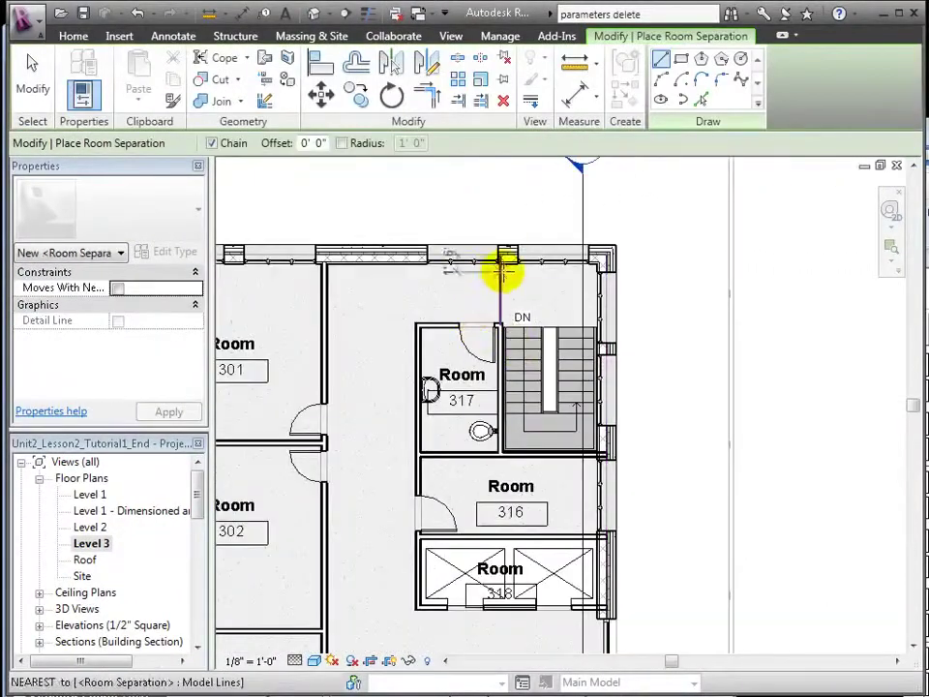
pyautogui.click(503, 259)
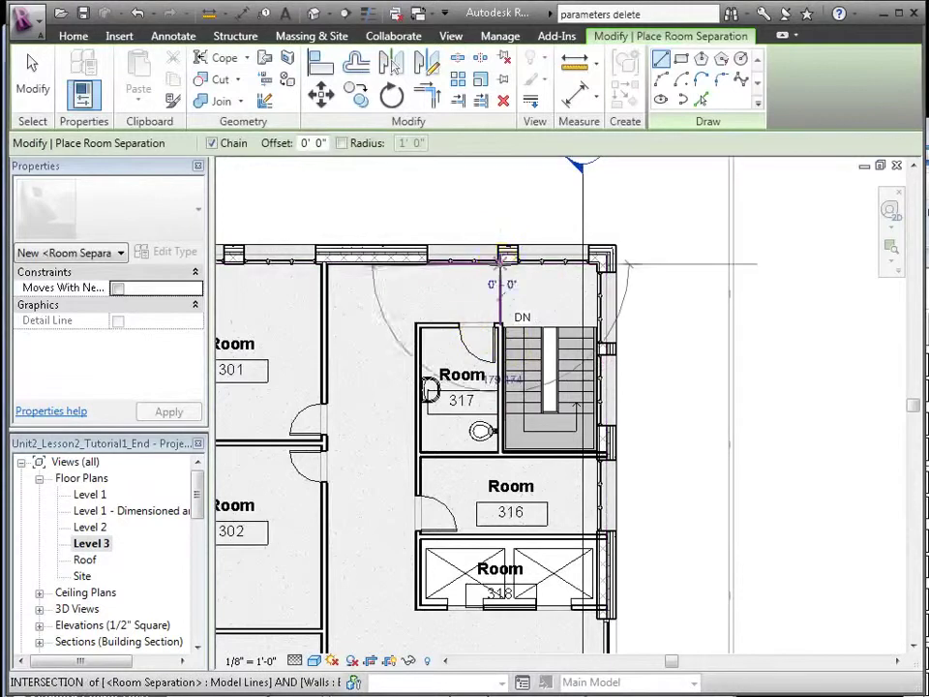
pyautogui.click(499, 323)
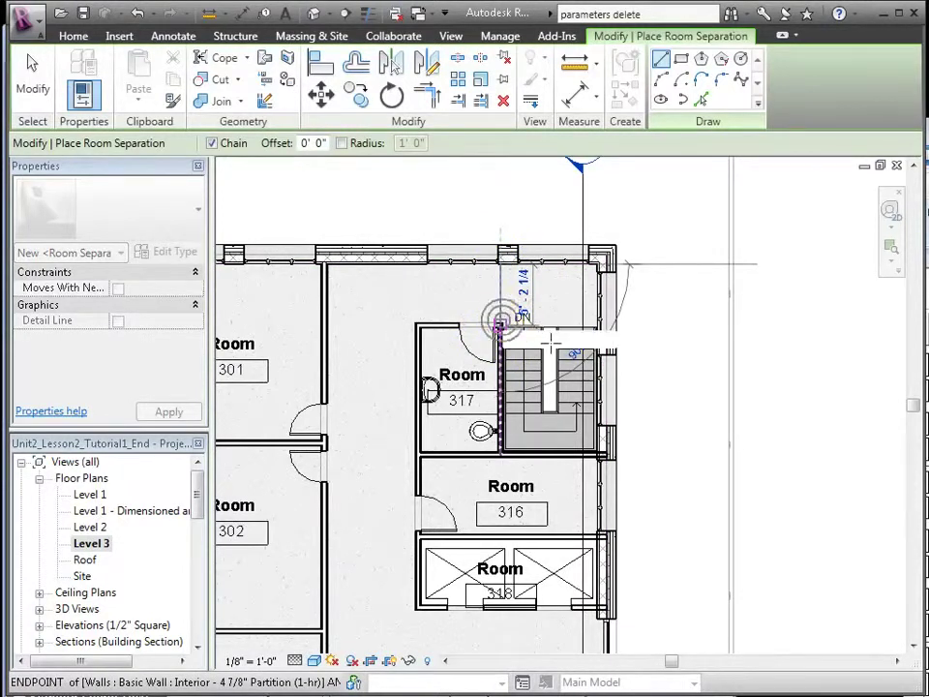
pyautogui.press('Escape')
pyautogui.press('Escape')
pyautogui.click(499, 297)
pyautogui.moveTo(502, 328)
pyautogui.mouseDown()
pyautogui.moveTo(500, 320)
pyautogui.moveTo(499, 327)
pyautogui.mouseUp()
pyautogui.press('Escape')
# Step: Place a tagged room in the upper stair area enclosed by the separation line
pyautogui.click(784, 101)
pyautogui.click(784, 128)
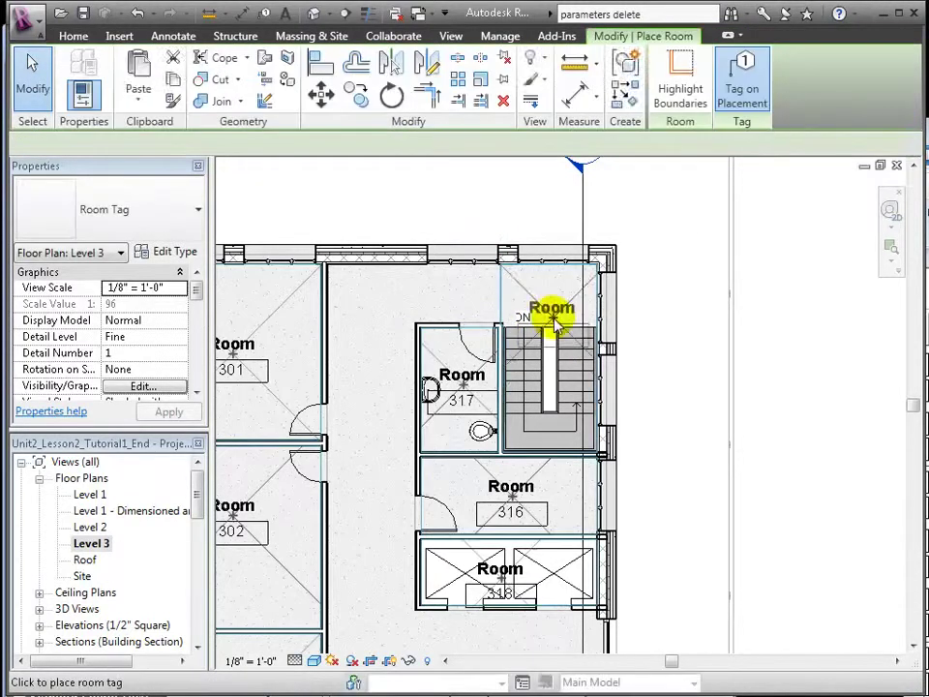
pyautogui.click(557, 344)
pyautogui.click(32, 77)
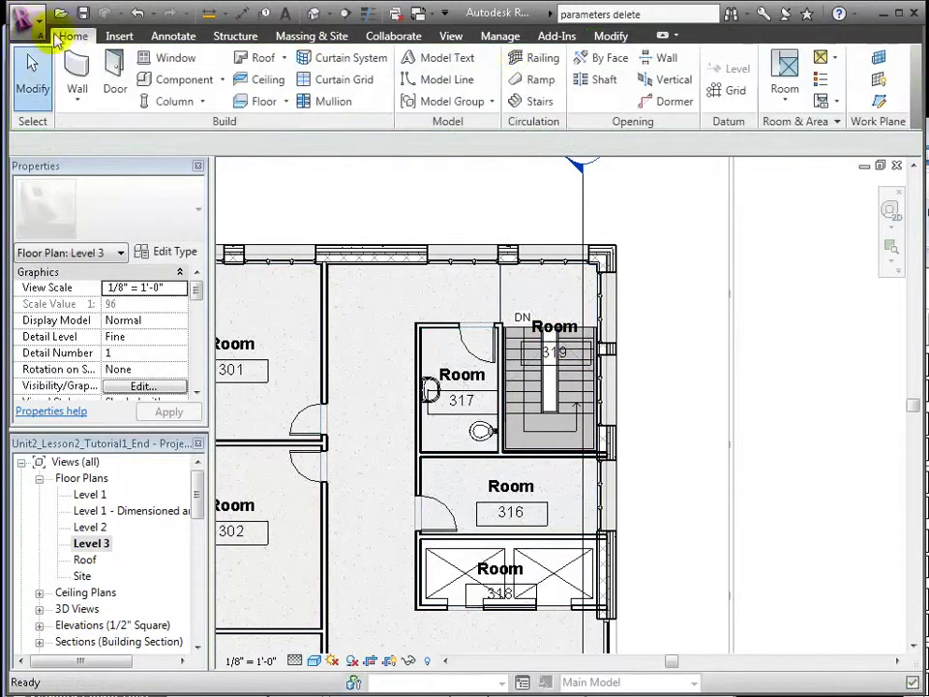
# Step: Draw a room separation line across the open south side of the lower stair, between the two partition ends, and check its endpoints
pyautogui.click(786, 101)
pyautogui.click(814, 163)
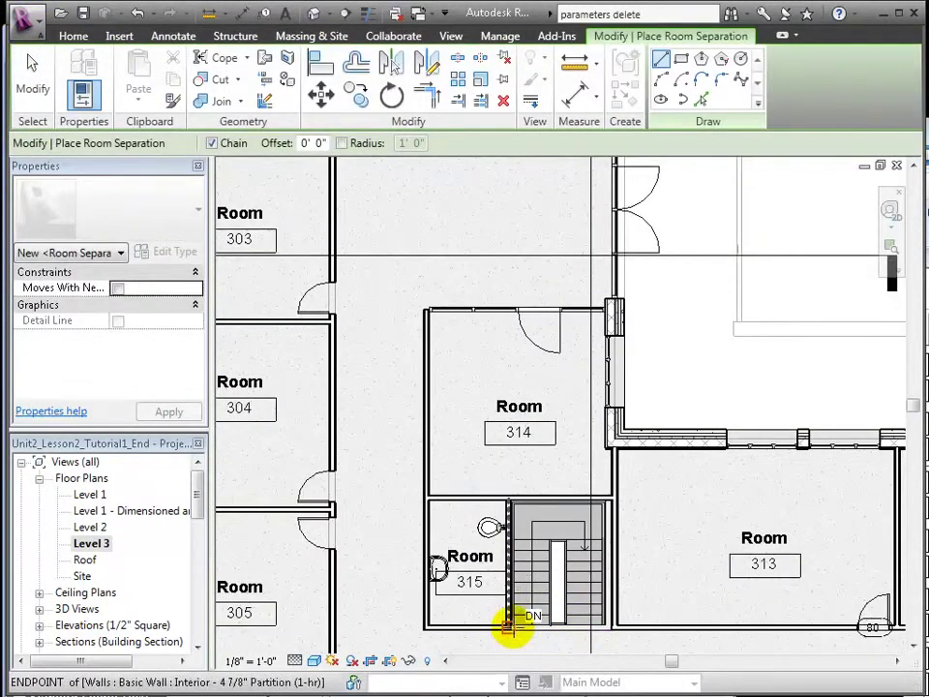
pyautogui.click(507, 626)
pyautogui.click(613, 625)
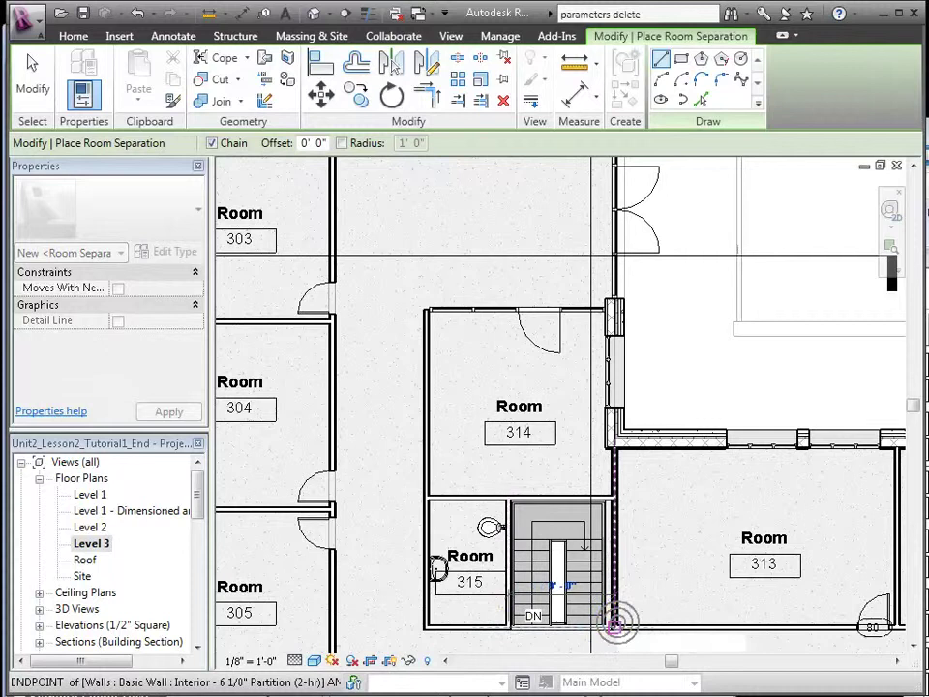
pyautogui.press('Escape')
pyautogui.press('Escape')
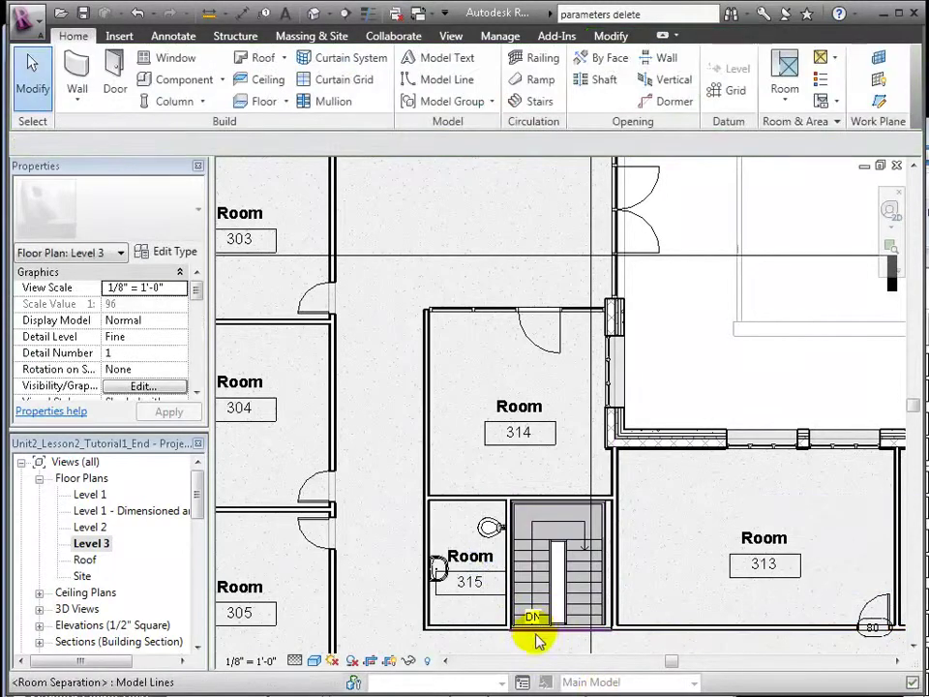
pyautogui.click(538, 628)
pyautogui.moveTo(614, 634)
pyautogui.mouseDown()
pyautogui.moveTo(616, 648)
pyautogui.moveTo(641, 648)
pyautogui.moveTo(624, 644)
pyautogui.mouseUp()
pyautogui.click(622, 642)
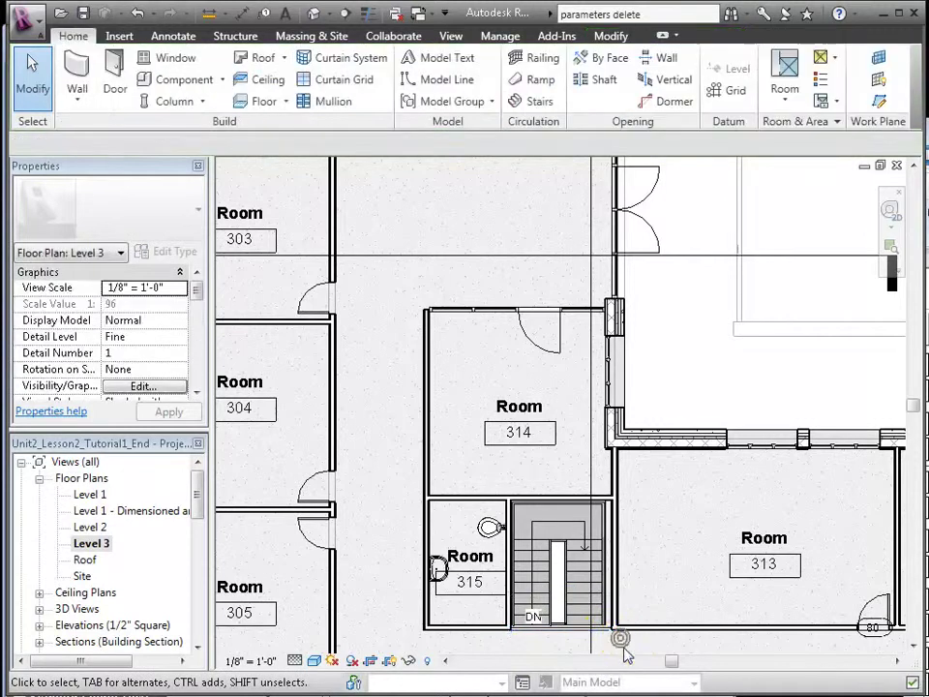
pyautogui.click(603, 630)
pyautogui.press('Escape')
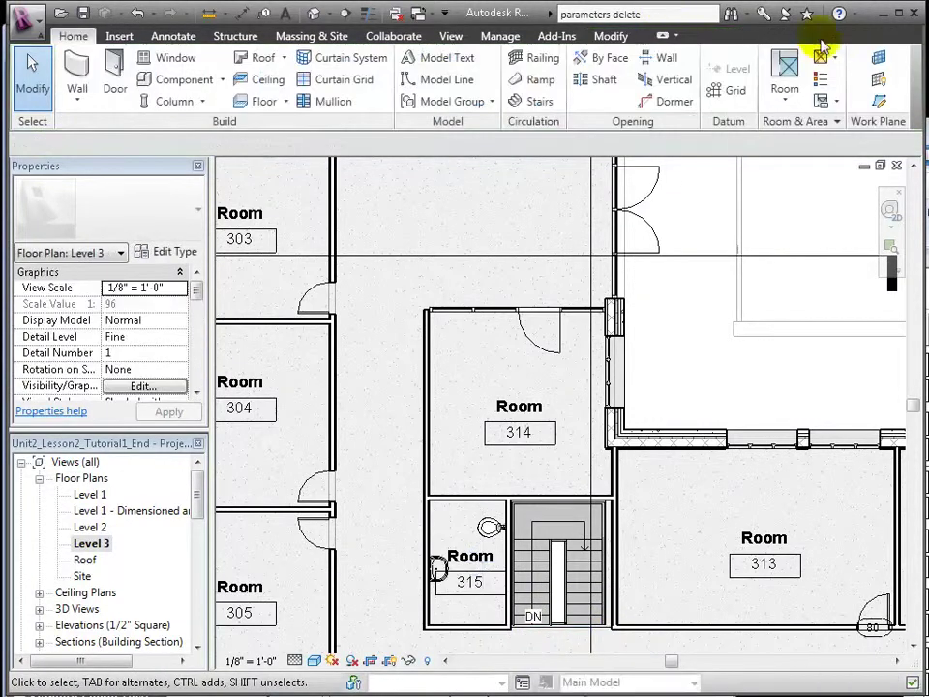
# Step: Place tagged rooms in the enclosed lower stair area and in the central corridor
pyautogui.click(784, 104)
pyautogui.click(800, 128)
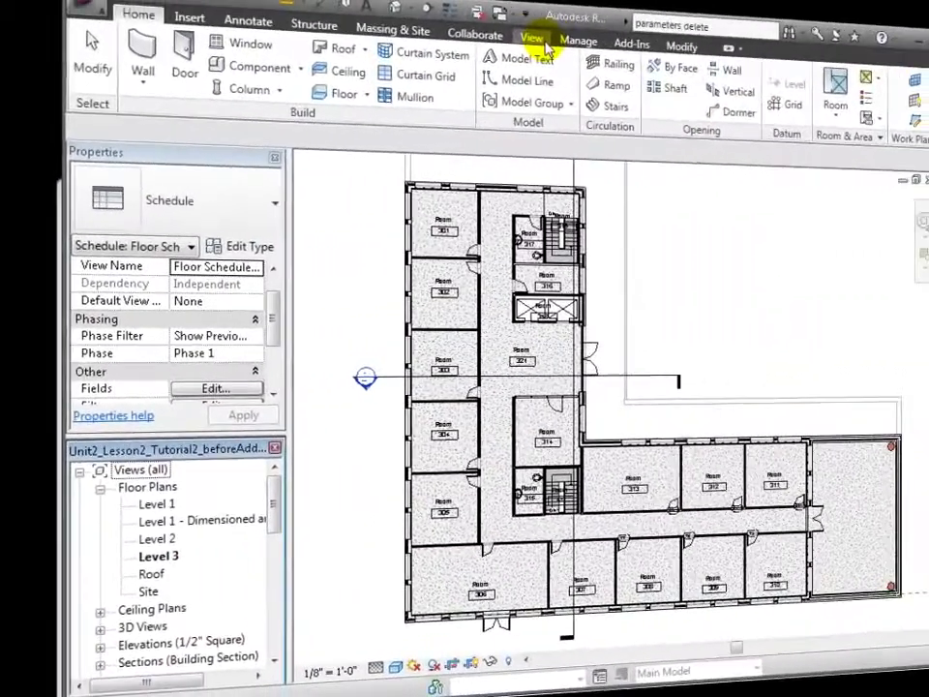
# Step: Create a new building component schedule for the Rooms category named Room Schedule, using Phase 1
pyautogui.click(726, 67)
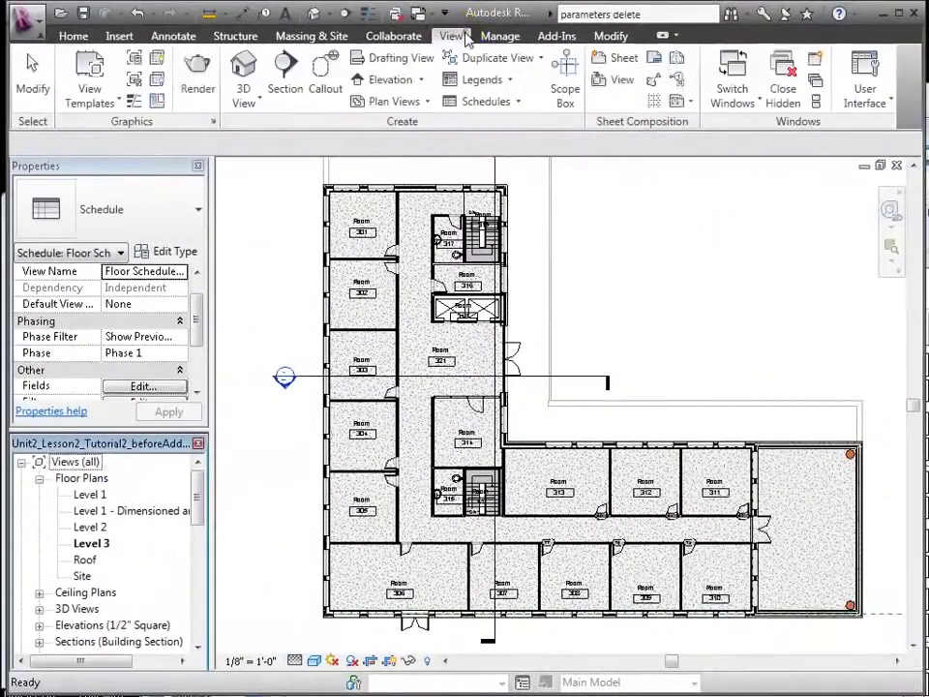
pyautogui.click(487, 102)
pyautogui.click(487, 129)
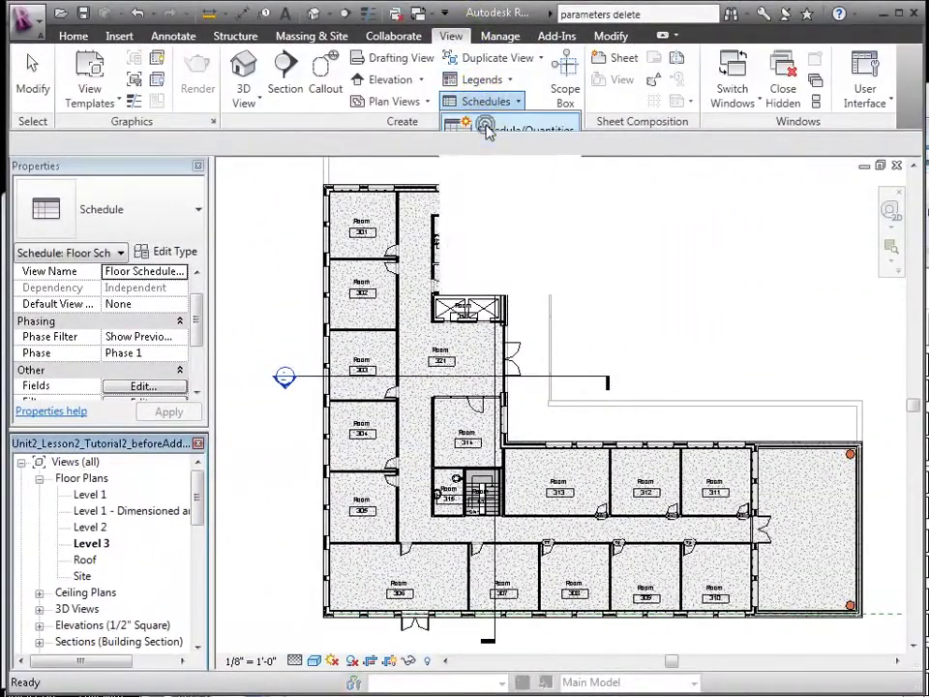
pyautogui.moveTo(440, 281); pyautogui.dragTo(451, 370)
pyautogui.click(322, 387)
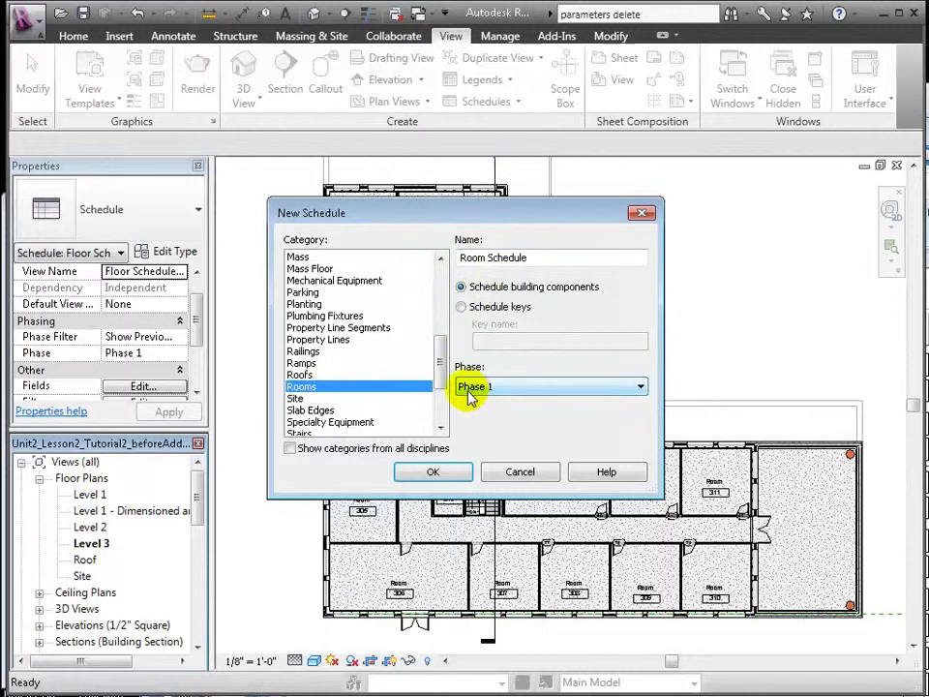
pyautogui.click(432, 473)
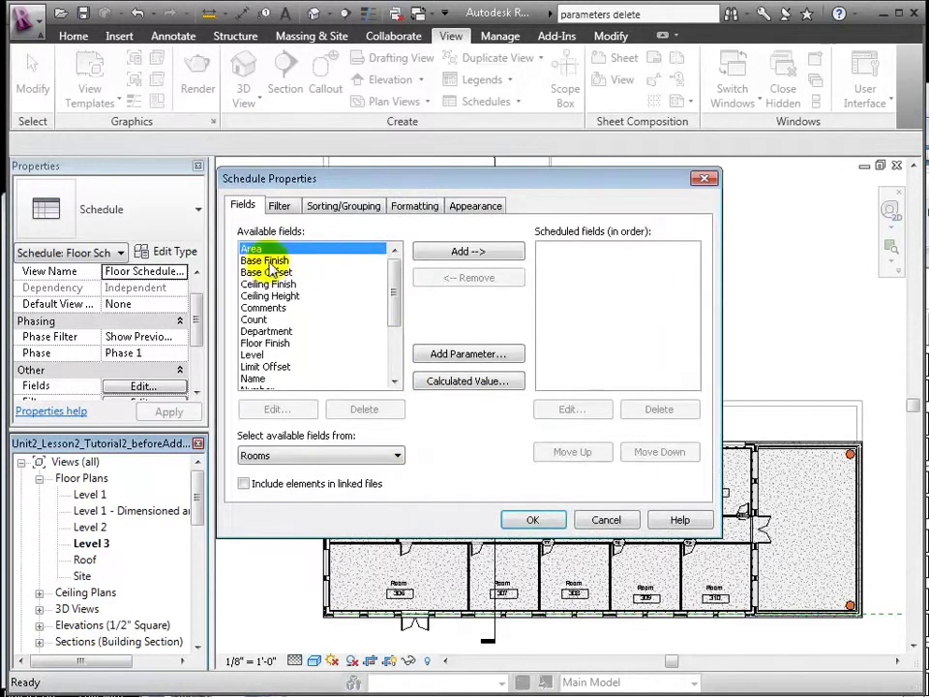
# Step: Add a Room Type project parameter with the Text type, grouped under Identity Data, to the schedule
pyautogui.click(468, 354)
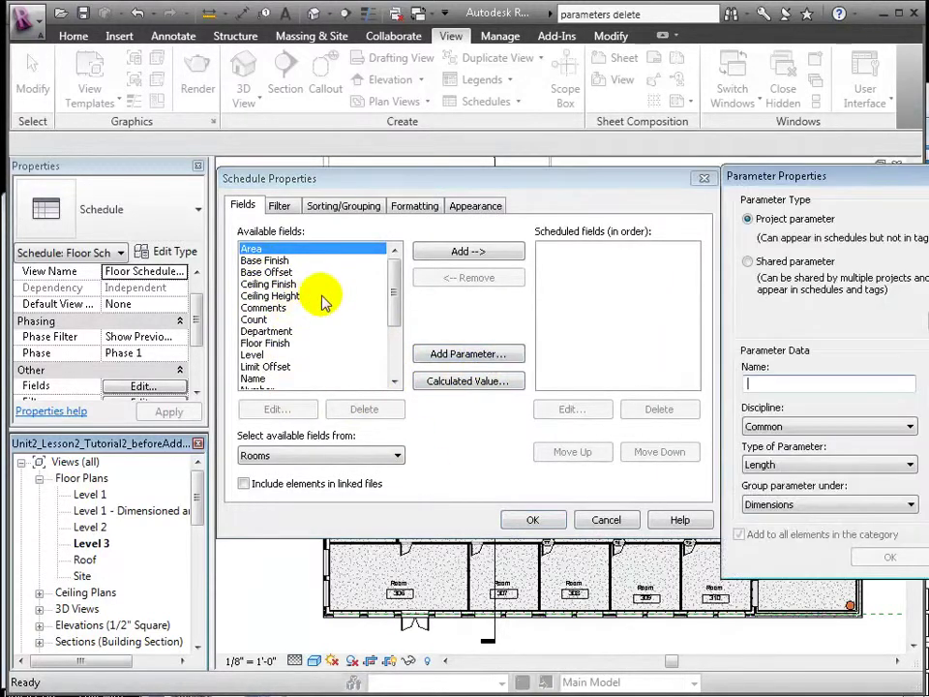
pyautogui.write('Room Type')
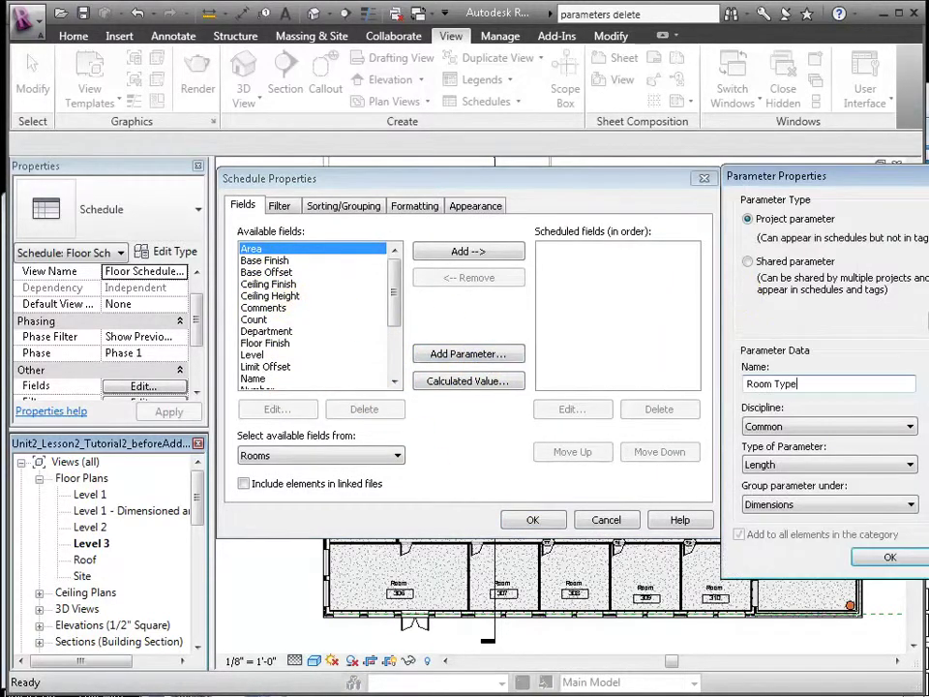
pyautogui.click(835, 463)
pyautogui.click(834, 482)
pyautogui.moveTo(896, 177); pyautogui.dragTo(694, 176)
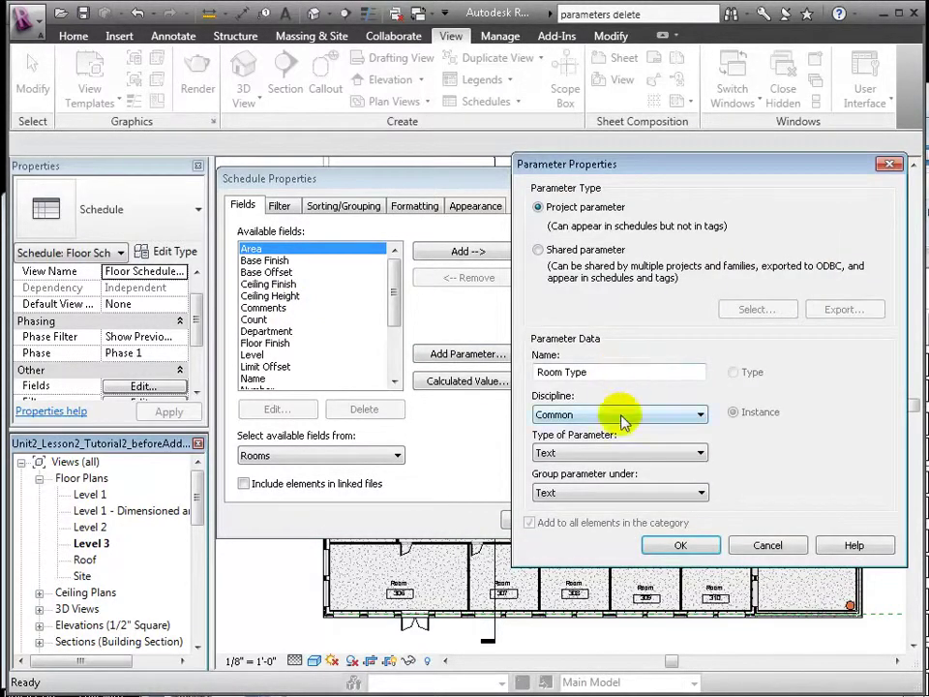
pyautogui.click(631, 494)
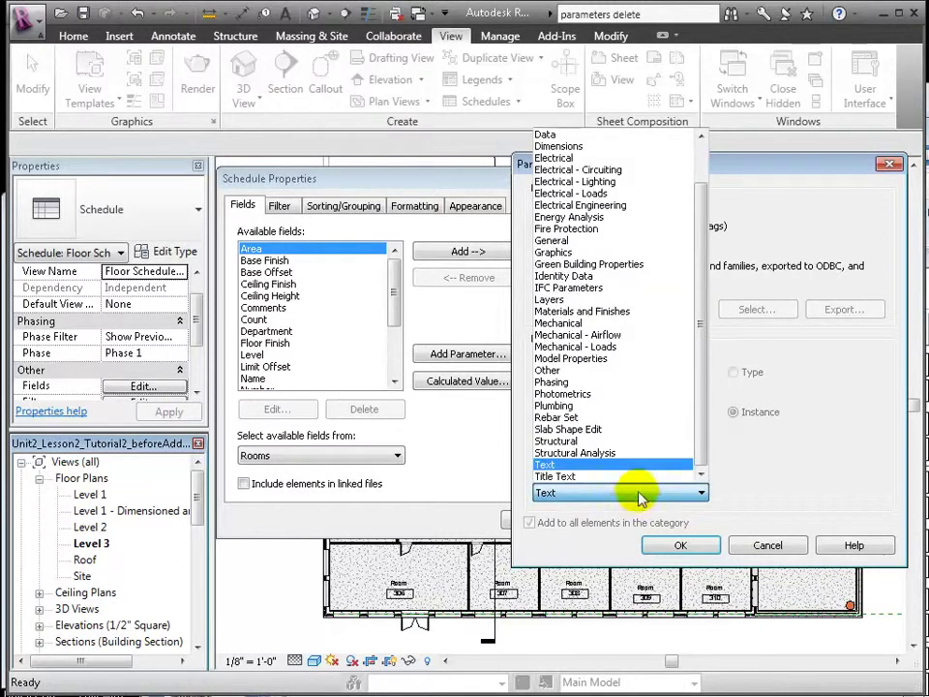
pyautogui.click(590, 276)
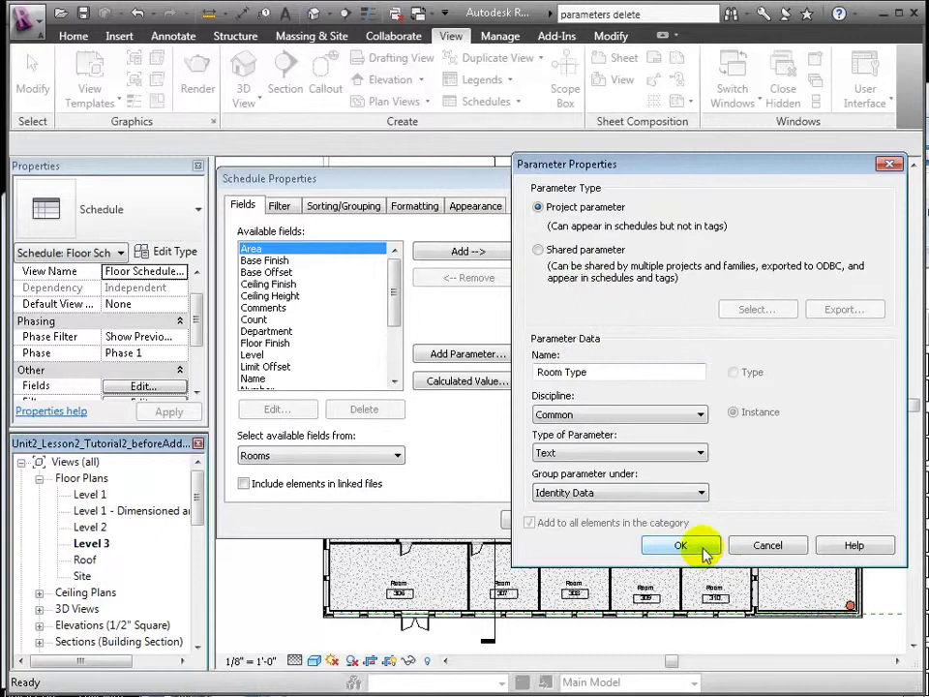
pyautogui.click(673, 547)
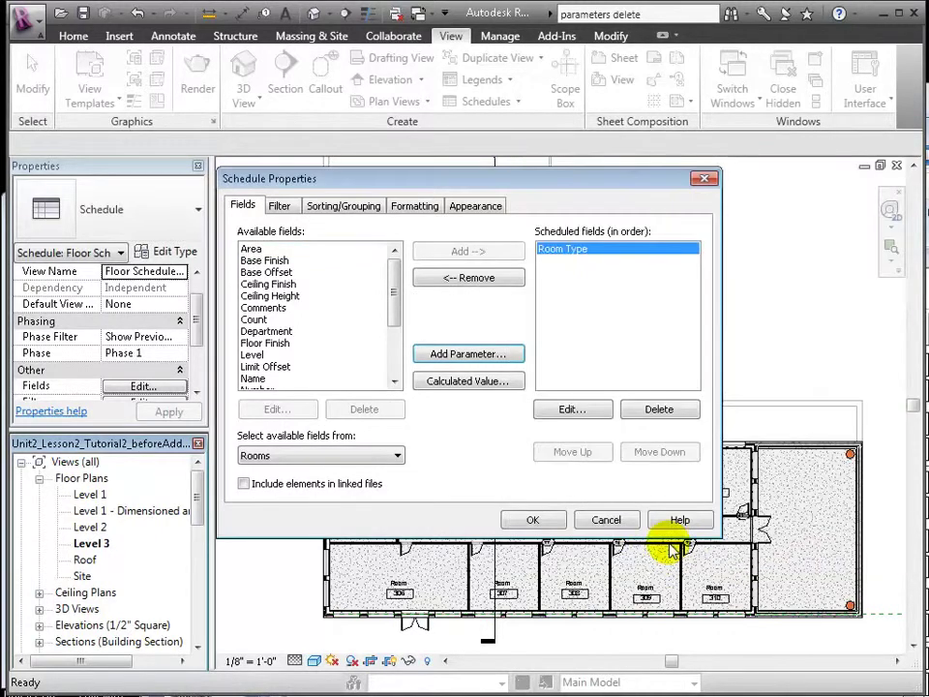
# Step: Add the Area, Ceiling Finish, Floor Finish, Wall Finish, Number and Level fields to the schedule
pyautogui.click(283, 250)
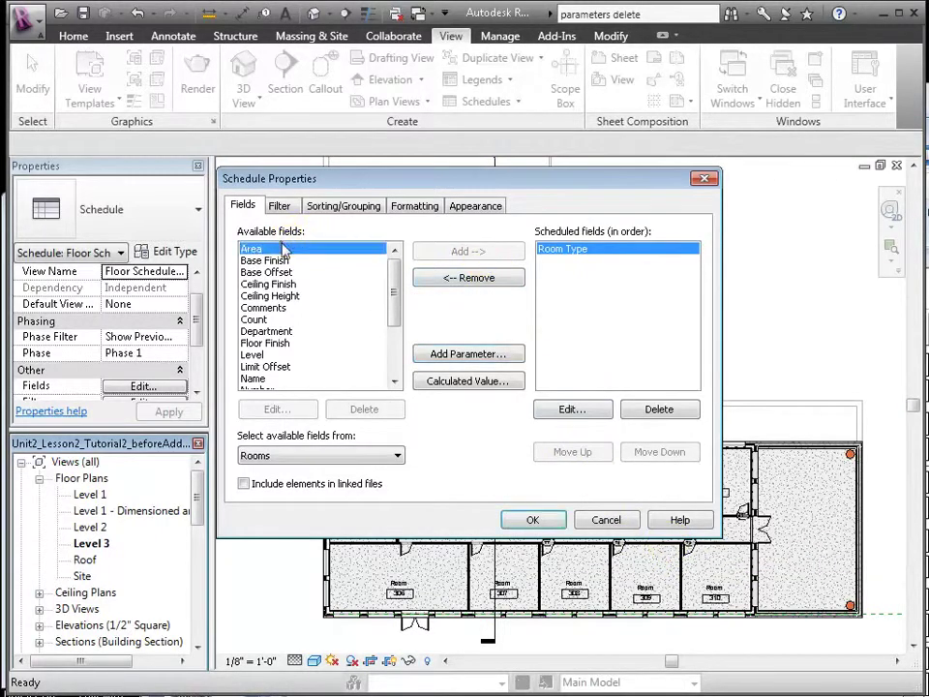
pyautogui.click(464, 251)
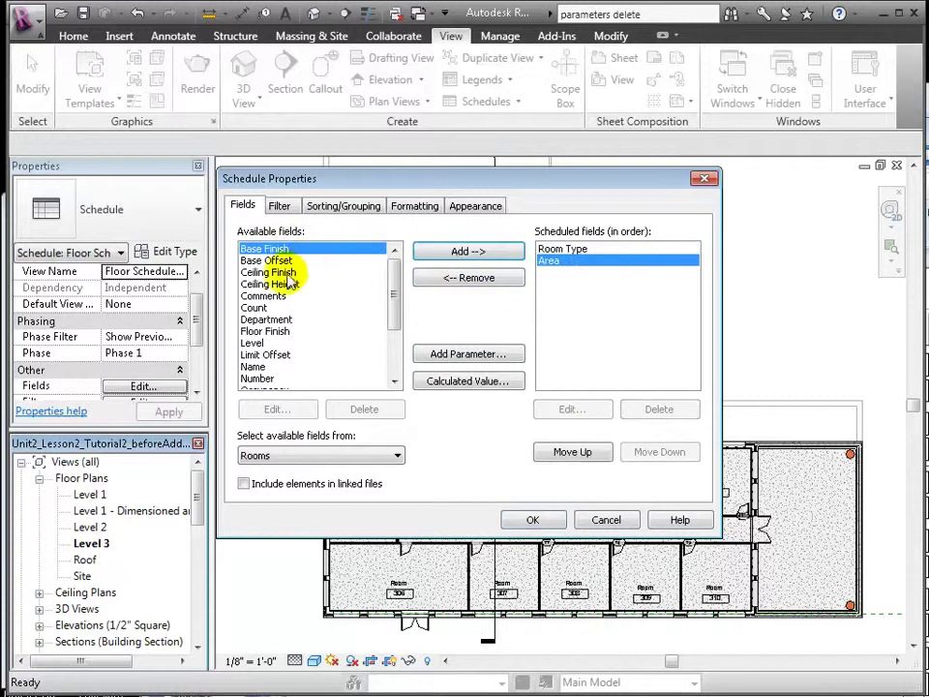
pyautogui.click(285, 275)
pyautogui.scroll(-3, 277, 318)
pyautogui.click(391, 259)
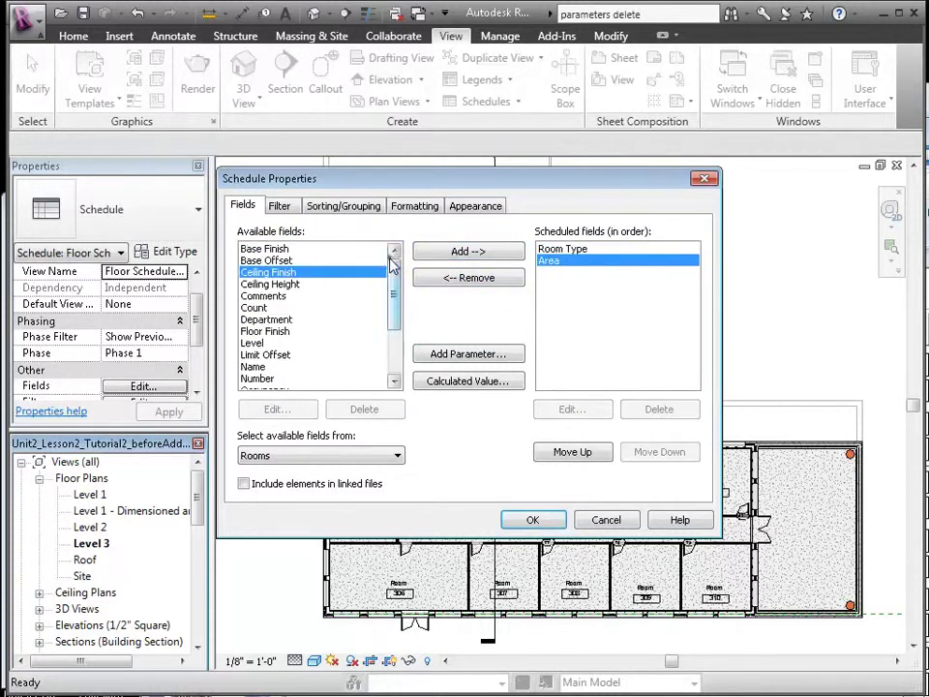
pyautogui.keyDown('ctrl'); pyautogui.click(282, 332); pyautogui.keyUp('ctrl')
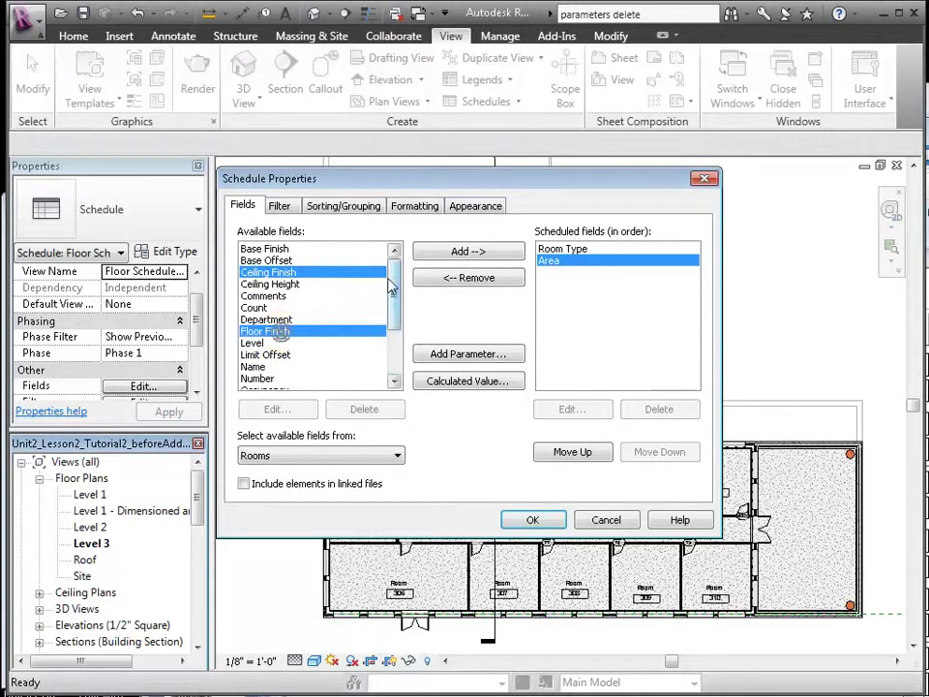
pyautogui.moveTo(396, 291); pyautogui.dragTo(396, 326)
pyautogui.keyDown('ctrl'); pyautogui.click(280, 380); pyautogui.keyUp('ctrl')
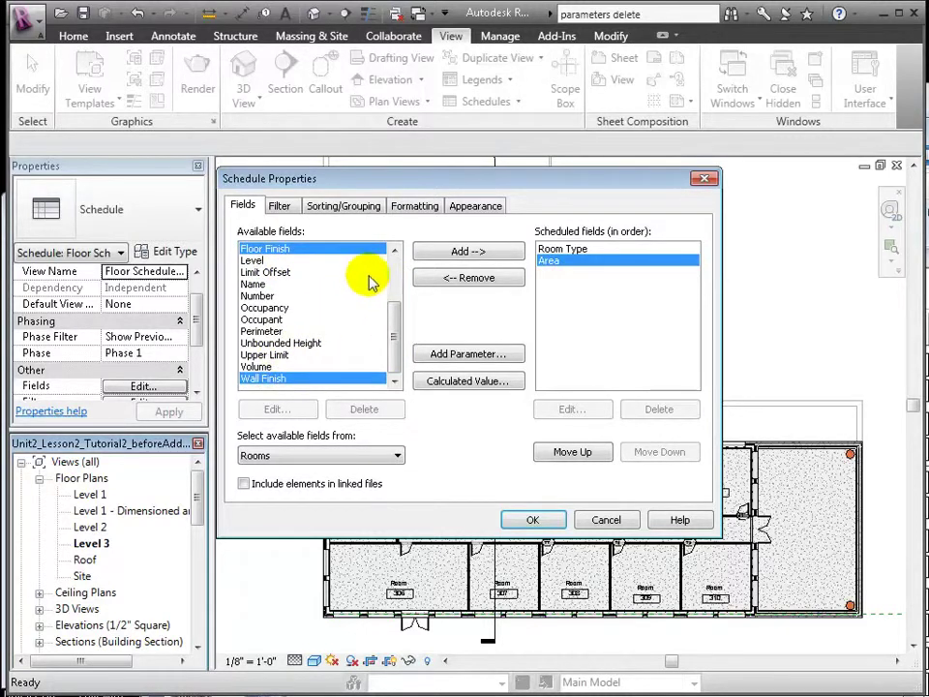
pyautogui.keyDown('ctrl'); pyautogui.click(262, 297); pyautogui.keyUp('ctrl')
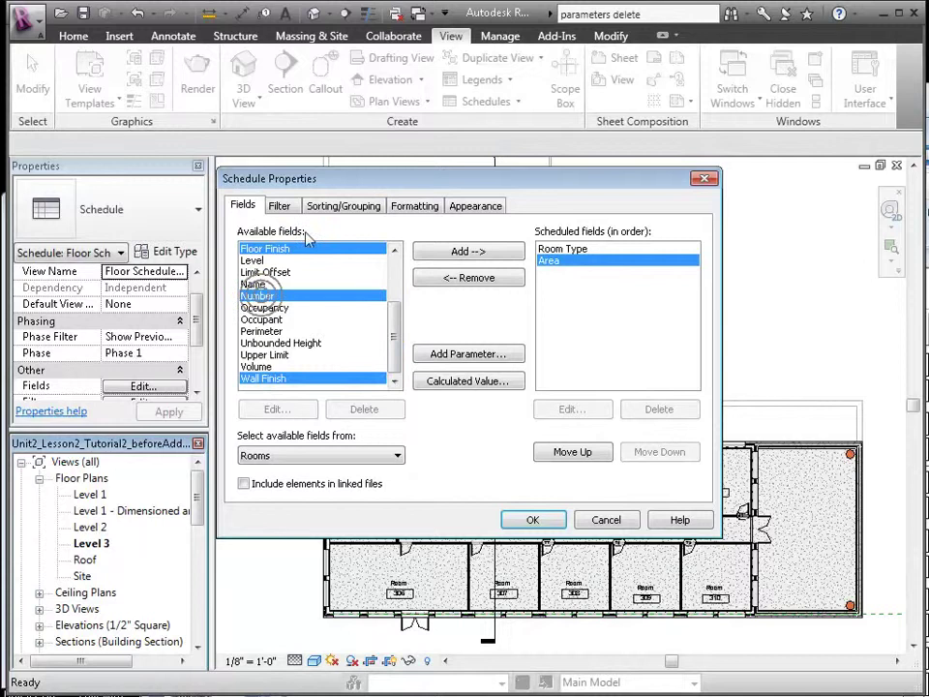
pyautogui.keyDown('ctrl'); pyautogui.click(261, 260); pyautogui.keyUp('ctrl')
pyautogui.click(469, 254)
# Step: Reorder the scheduled fields so Level comes first and Number second, ahead of Room Type and Area
pyautogui.click(570, 298)
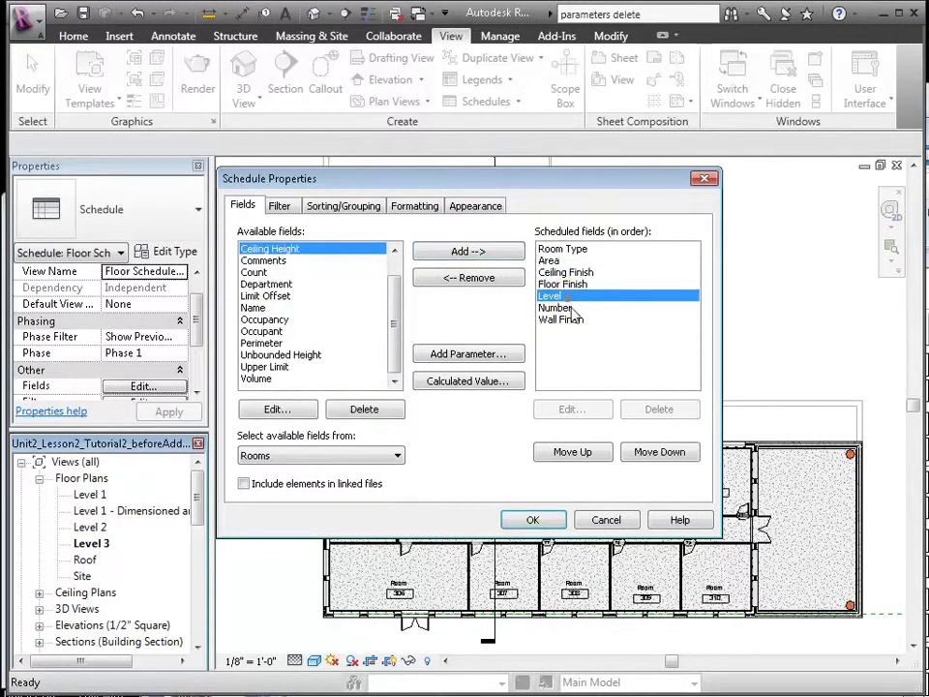
pyautogui.click(579, 452)
pyautogui.click(579, 452)
pyautogui.click(579, 453)
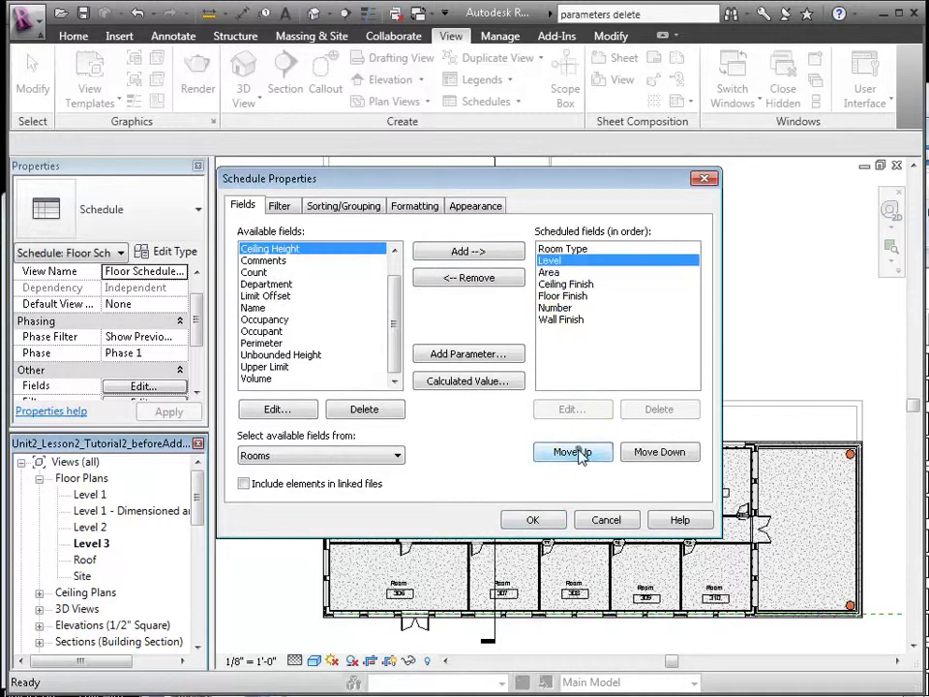
pyautogui.click(579, 452)
pyautogui.click(556, 307)
pyautogui.click(574, 452)
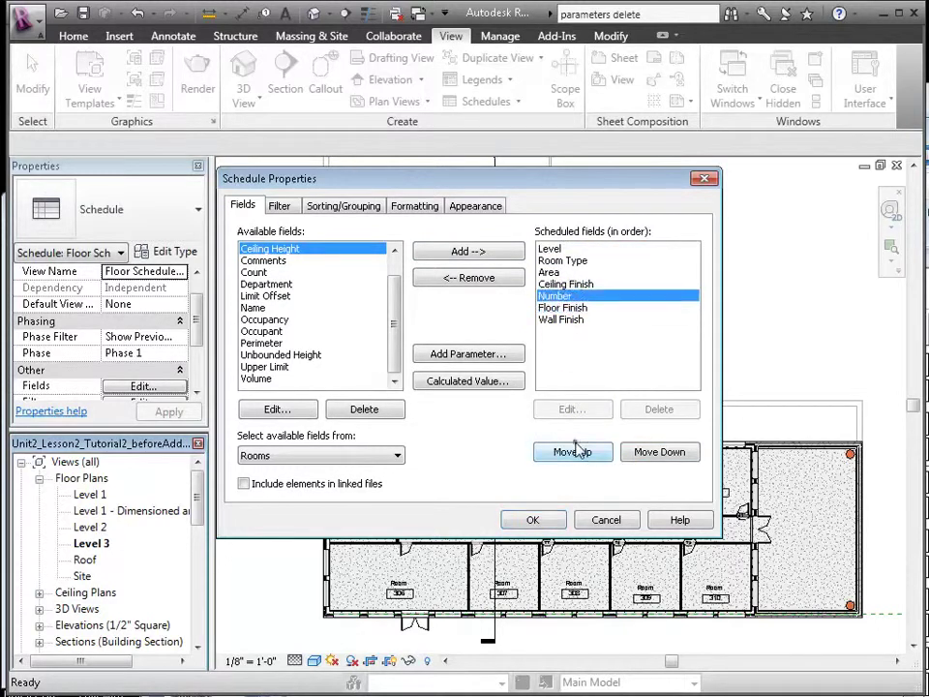
pyautogui.click(574, 452)
pyautogui.click(574, 451)
pyautogui.click(574, 452)
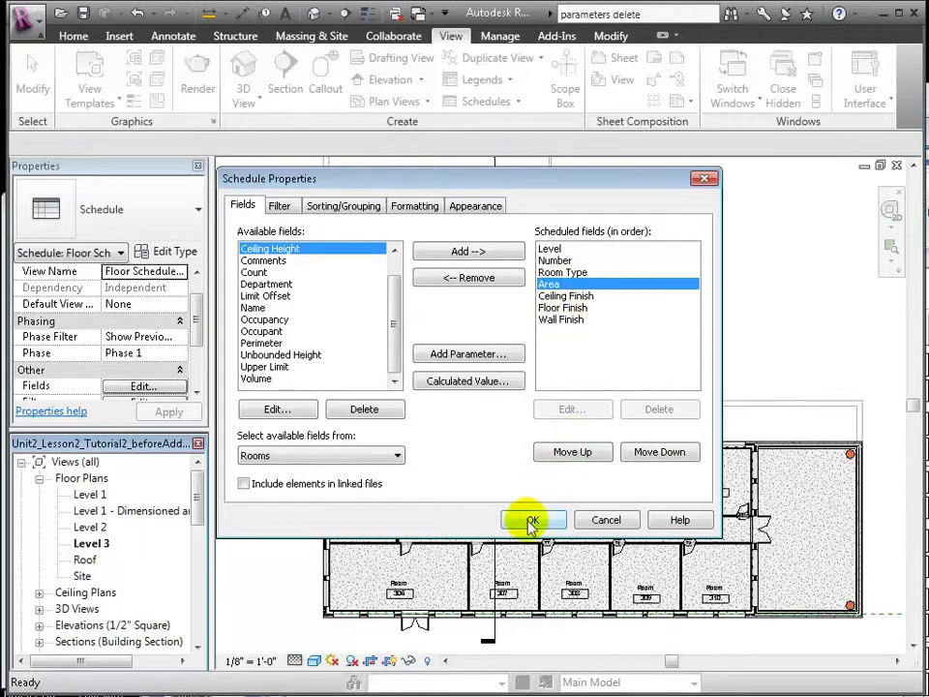
# Step: Sort the room schedule by Room Type and then by Number, and apply the sorting
pyautogui.click(341, 207)
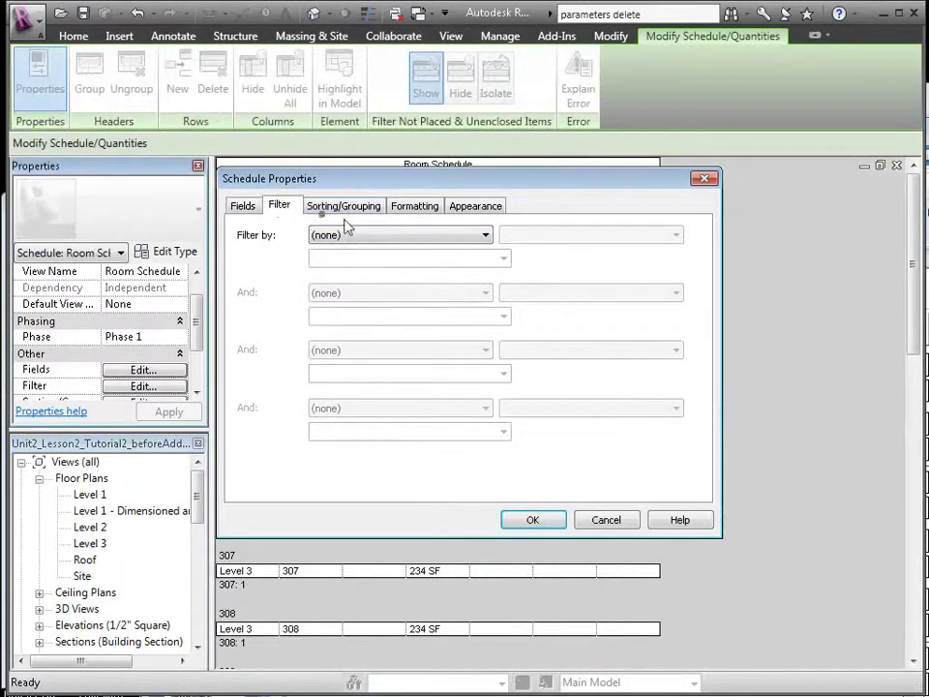
pyautogui.click(343, 206)
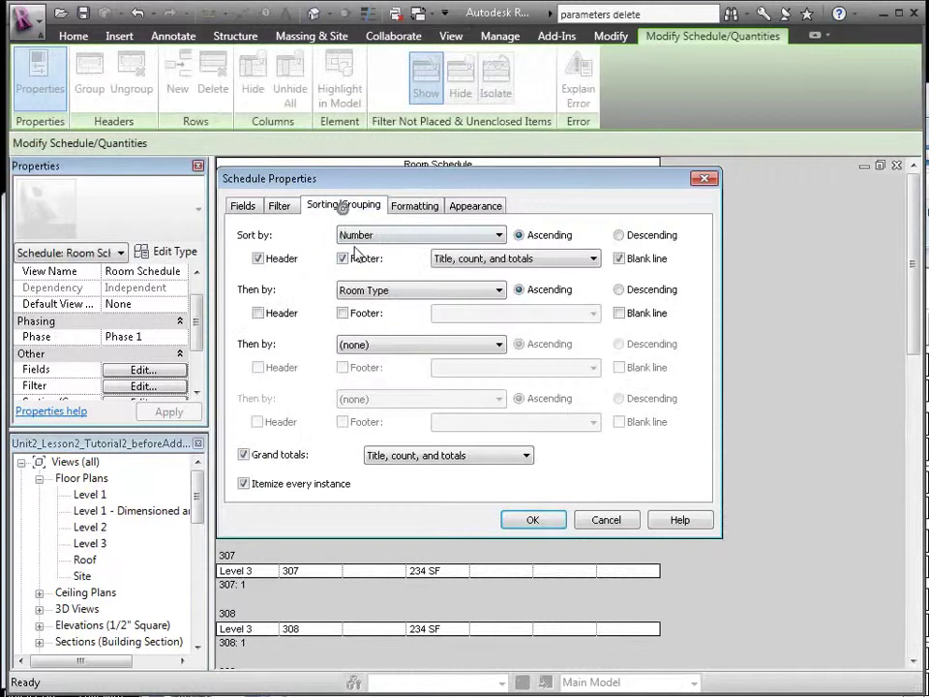
pyautogui.click(368, 238)
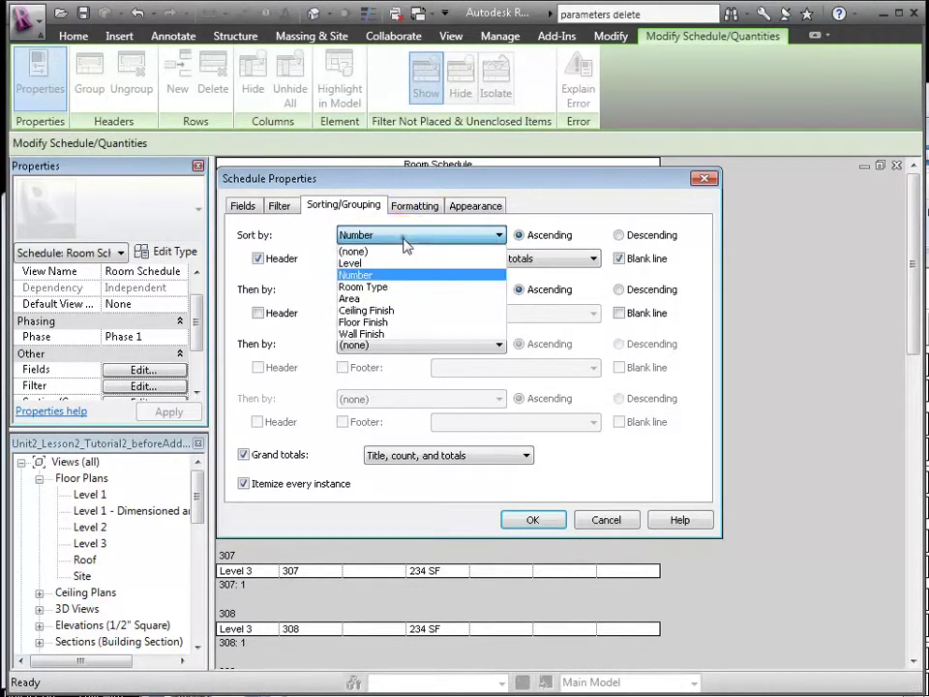
pyautogui.click(392, 287)
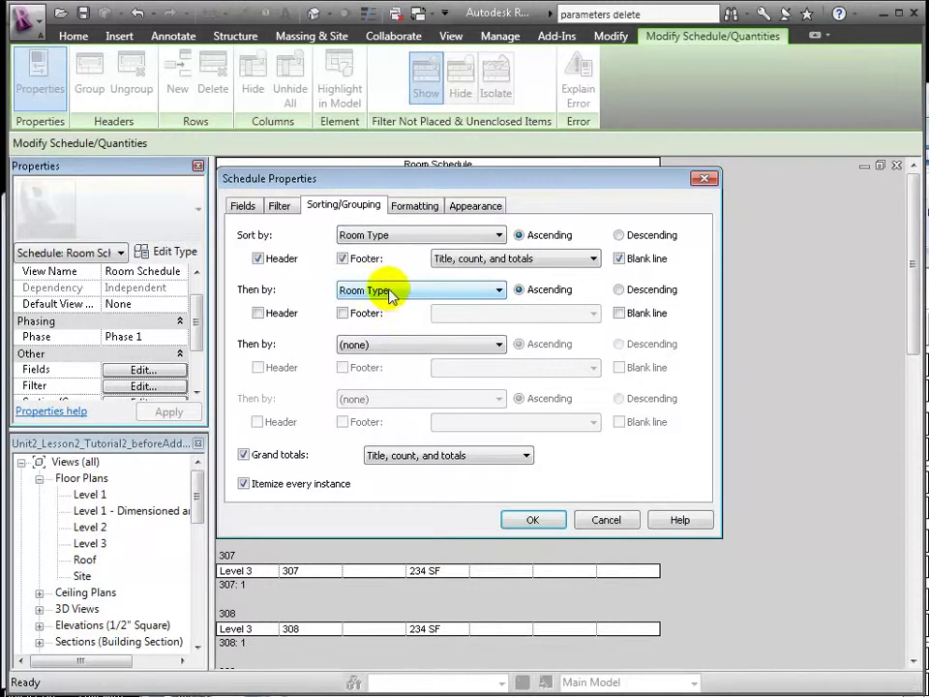
pyautogui.click(391, 292)
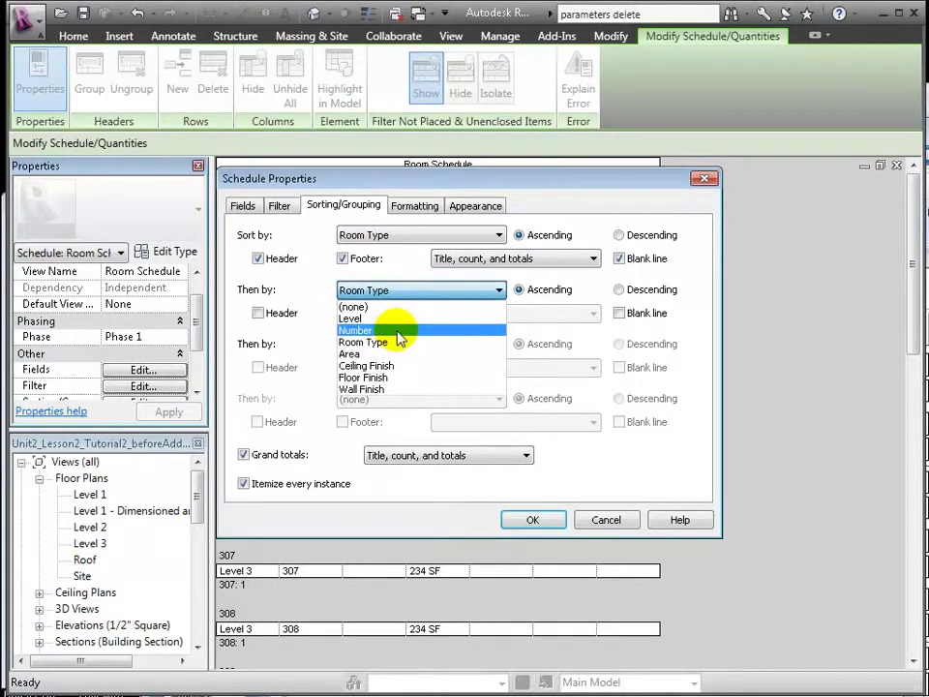
pyautogui.click(399, 332)
pyautogui.click(535, 520)
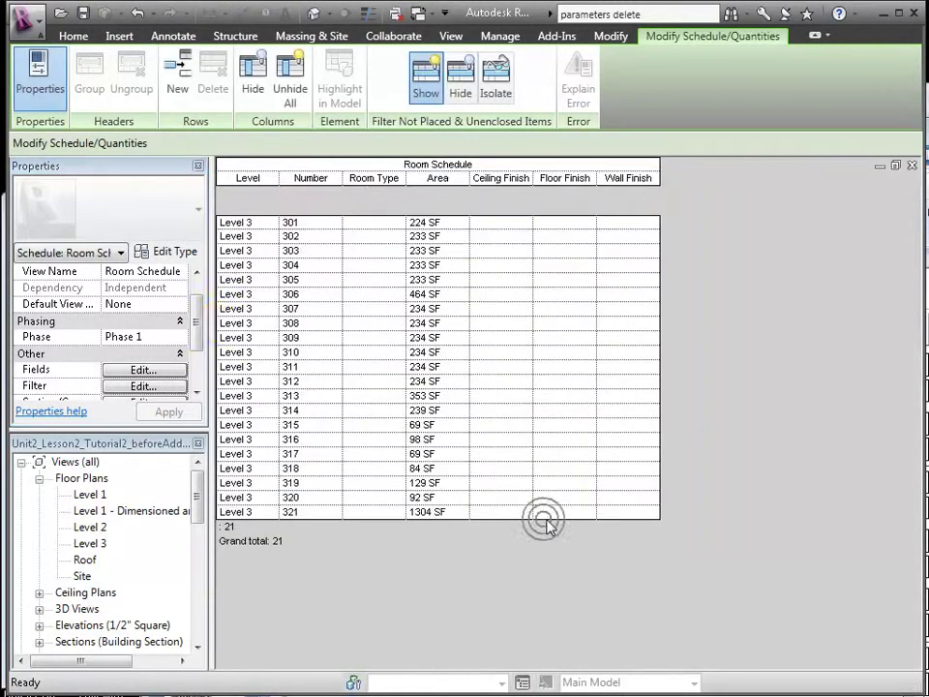
# Step: Format the schedule's Area field with Right alignment and calculated totals
pyautogui.click(197, 392)
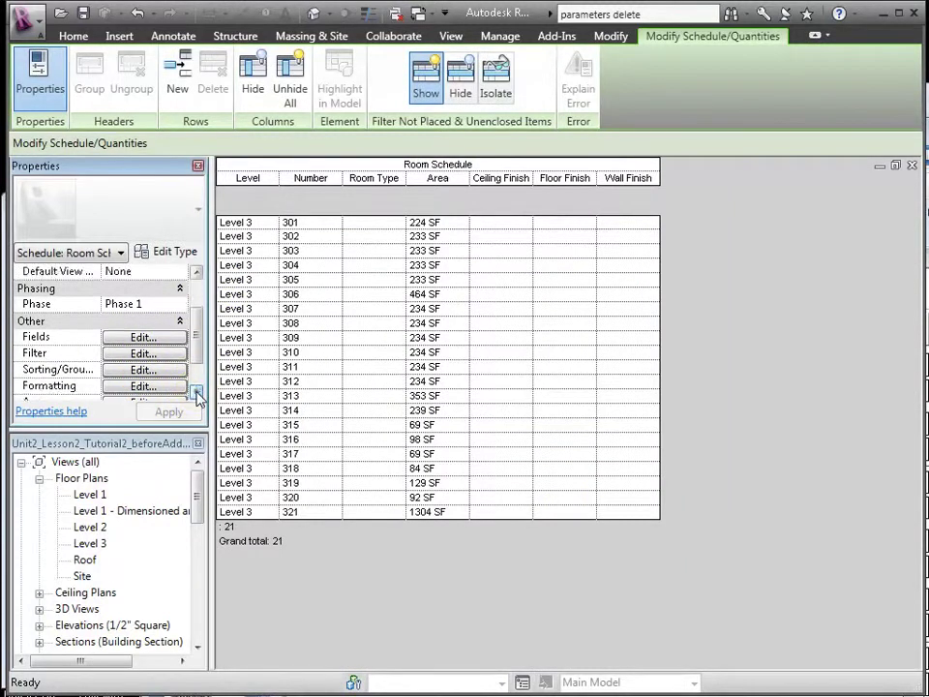
pyautogui.click(196, 392)
pyautogui.click(143, 368)
pyautogui.click(253, 282)
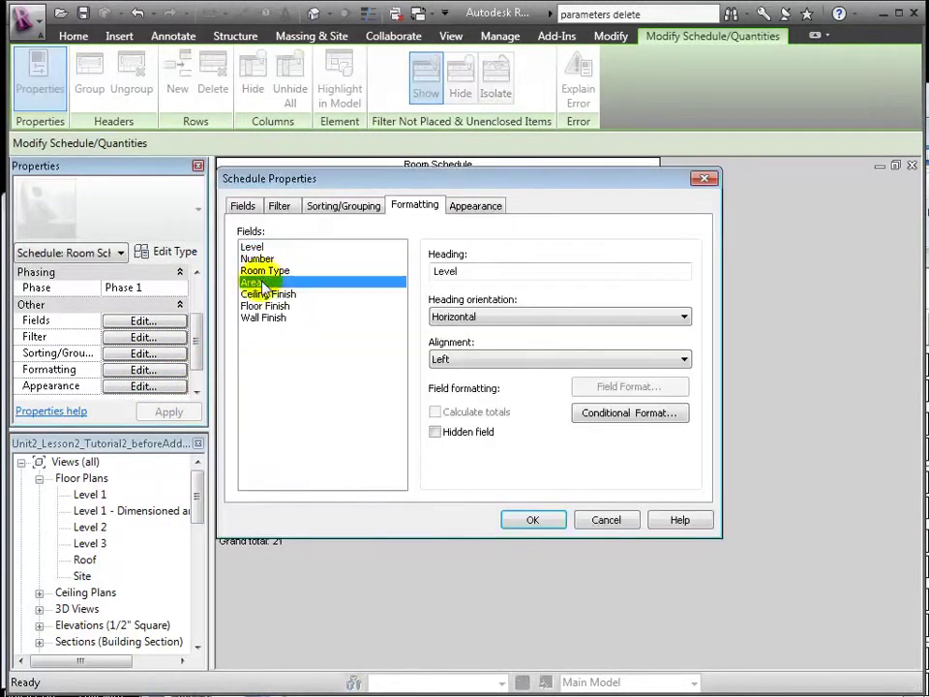
pyautogui.click(472, 361)
pyautogui.click(472, 398)
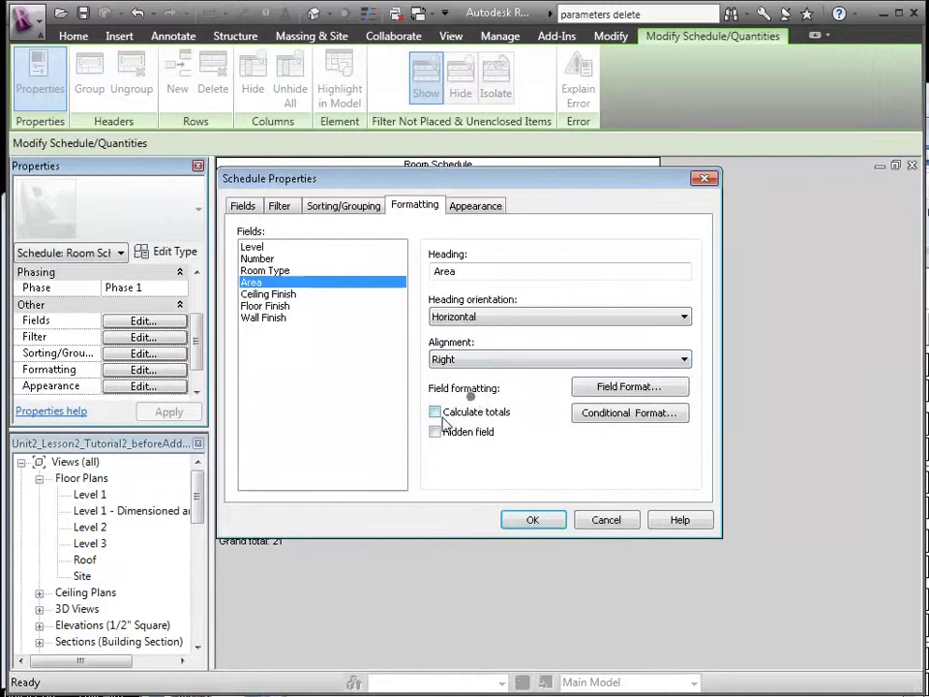
pyautogui.click(534, 520)
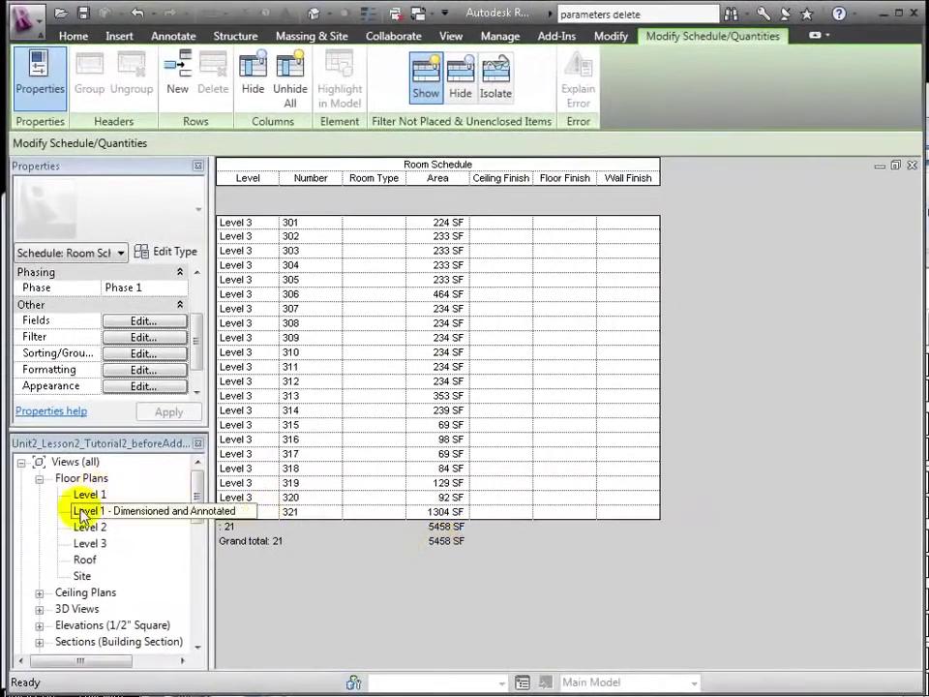
# Step: Open the Level 3 floor plan and set the Room Type of room 301 to Office
pyautogui.doubleClick(92, 543)
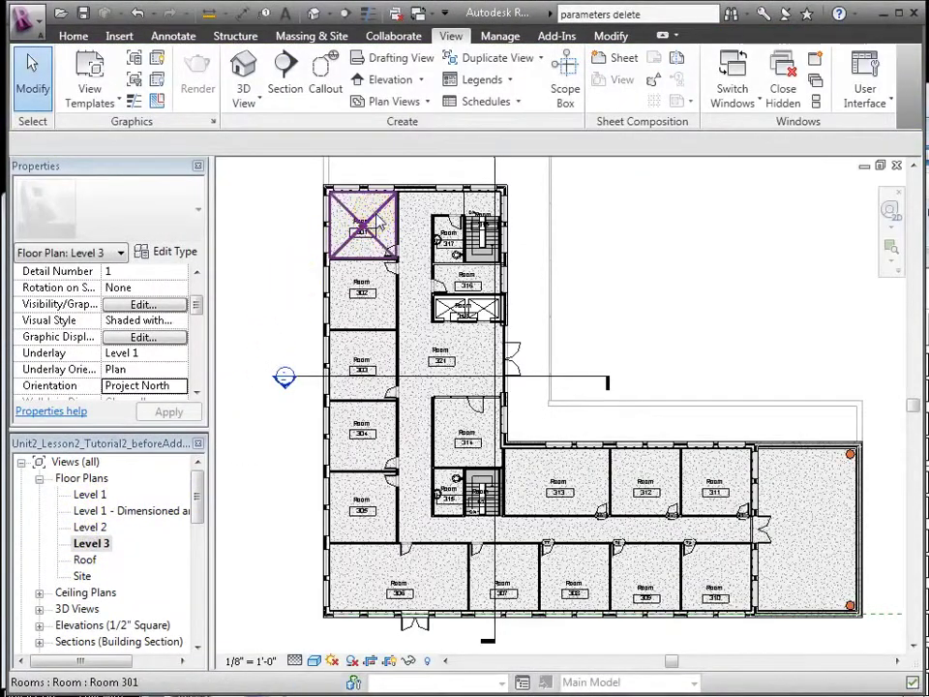
pyautogui.click(368, 220)
pyautogui.scroll(-1, 197, 307)
pyautogui.moveTo(198, 307); pyautogui.dragTo(198, 346)
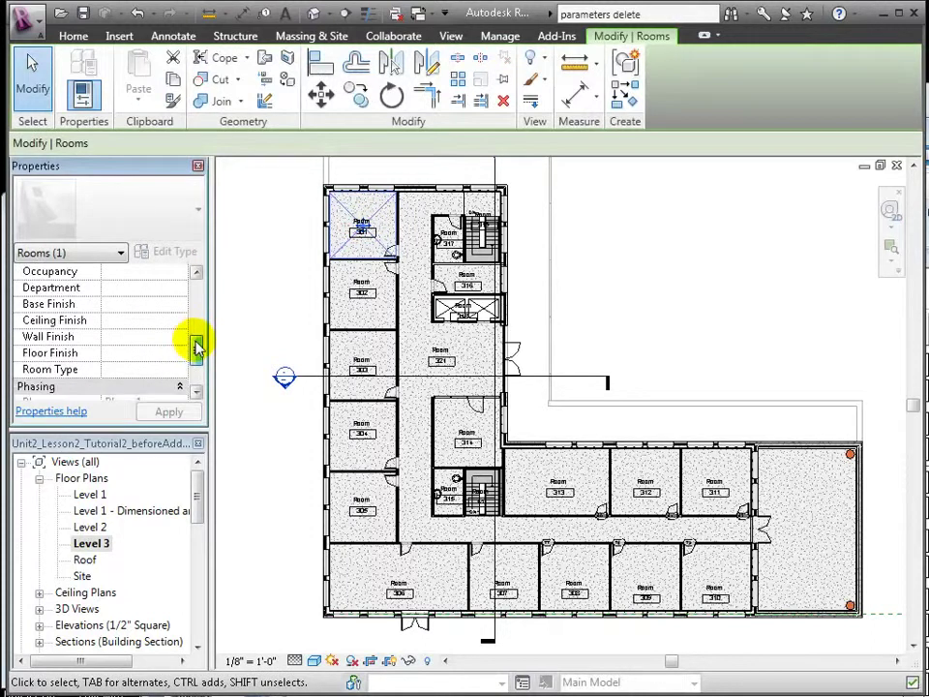
pyautogui.click(118, 385)
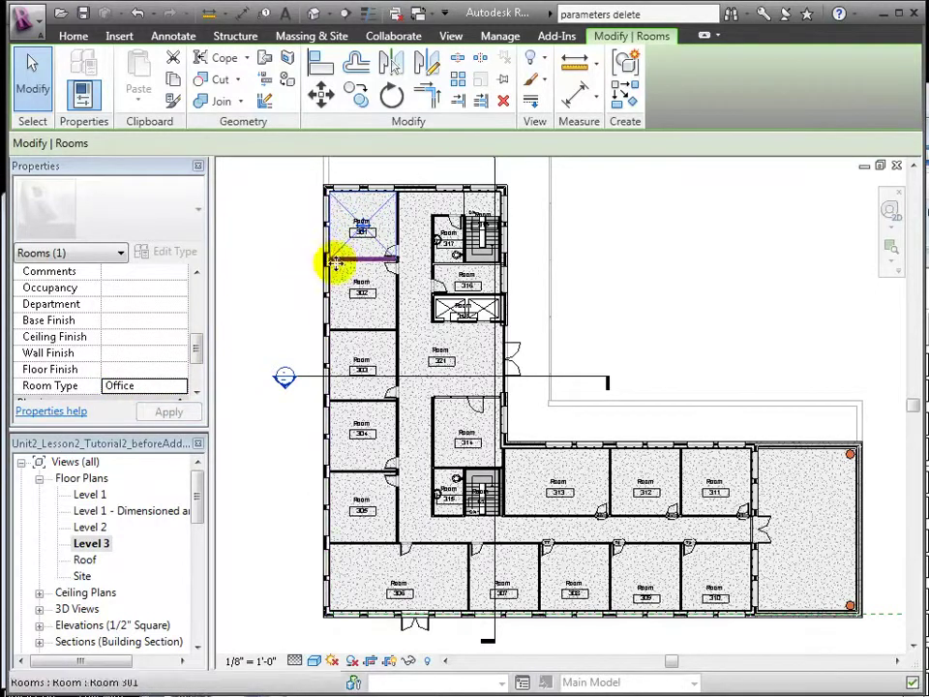
# Step: Select rooms 302 to 305 and 307 to 312 together and set their Room Type to Office
pyautogui.click(365, 320)
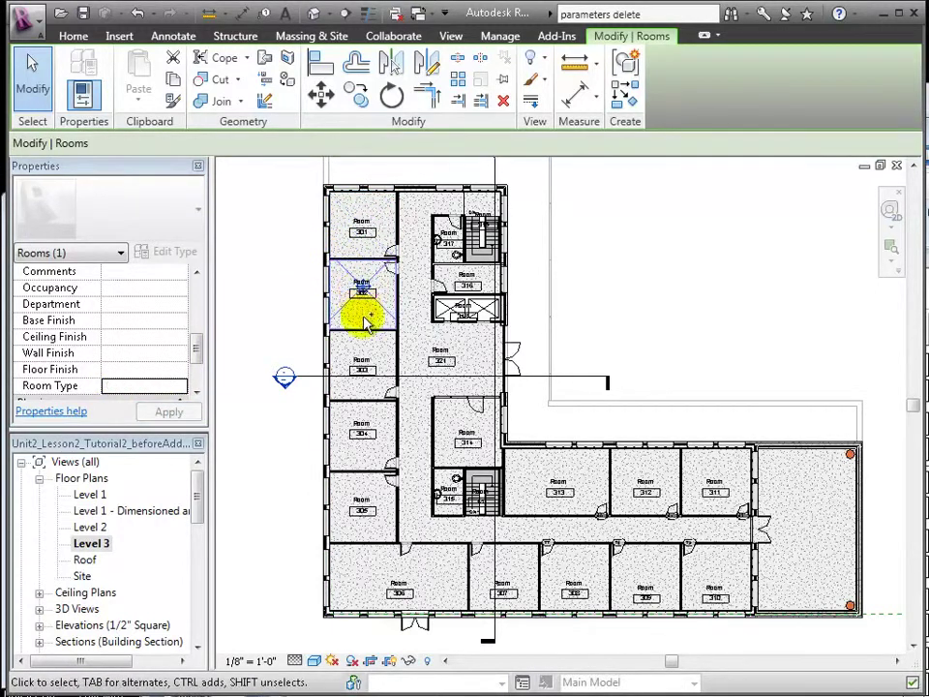
pyautogui.keyDown('ctrl'); pyautogui.click(367, 354); pyautogui.keyUp('ctrl')
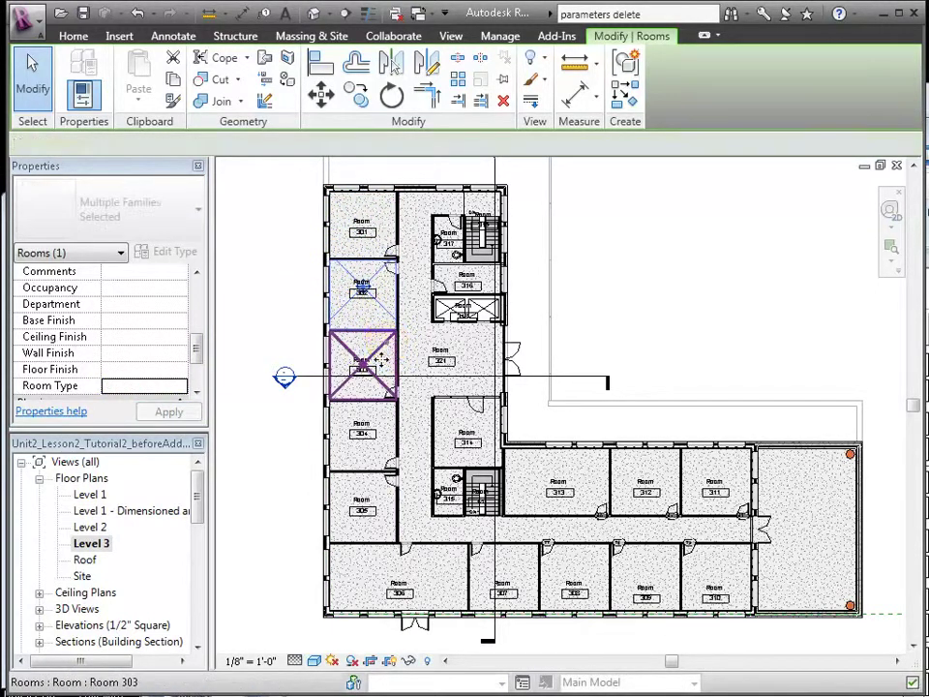
pyautogui.keyDown('ctrl'); pyautogui.click(360, 428); pyautogui.keyUp('ctrl')
pyautogui.keyDown('ctrl'); pyautogui.click(358, 495); pyautogui.keyUp('ctrl')
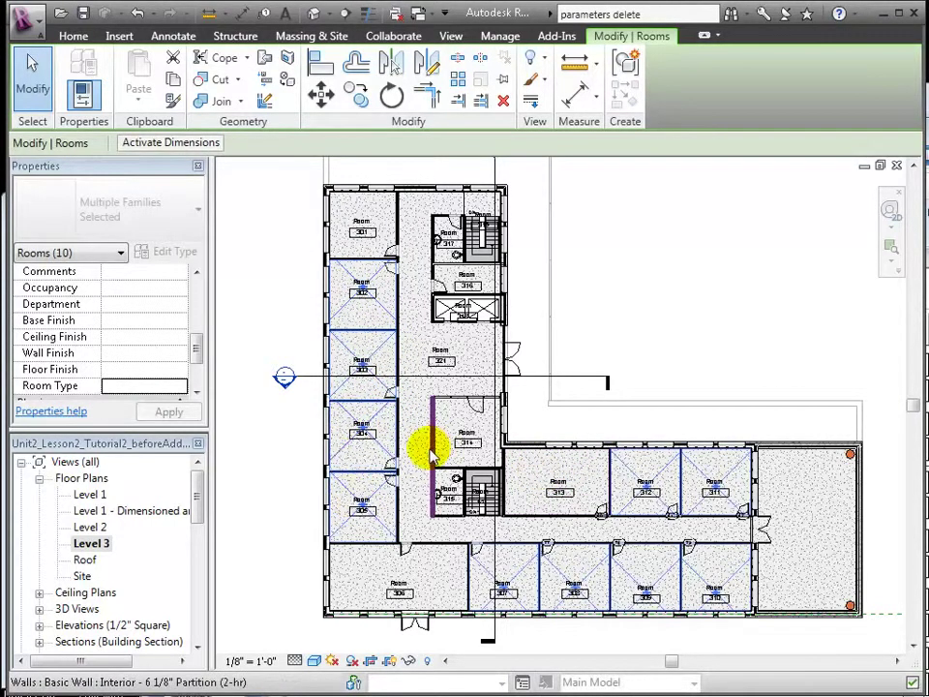
pyautogui.click(157, 386)
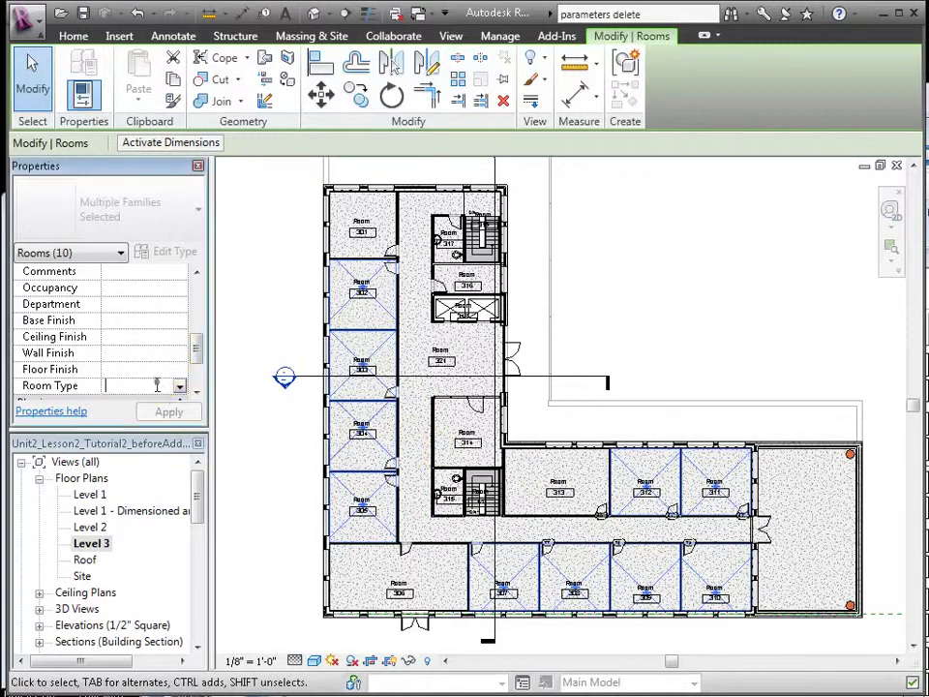
pyautogui.click(180, 387)
pyautogui.click(170, 412)
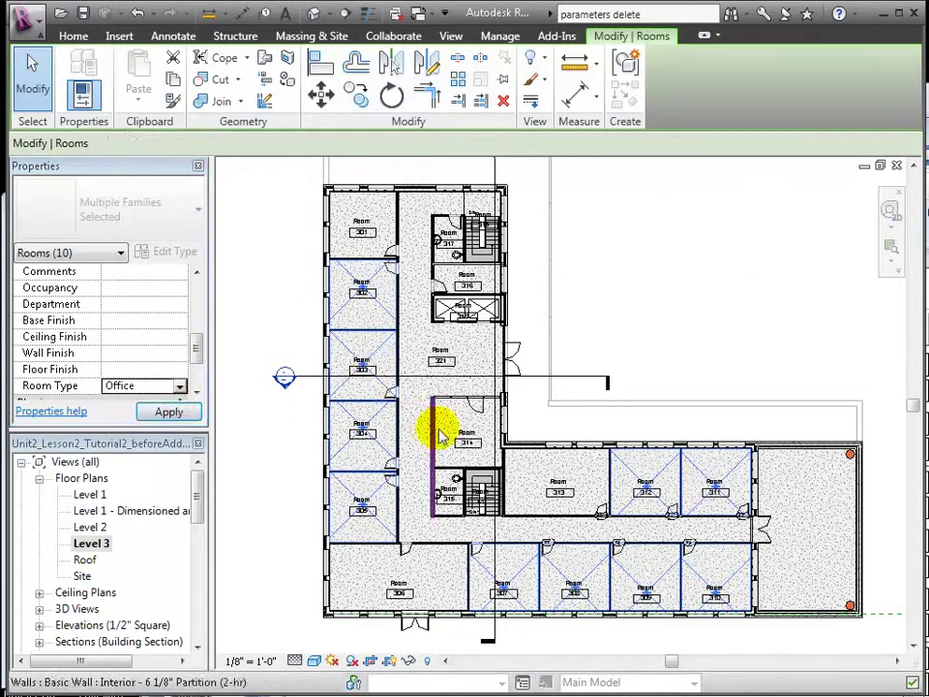
# Step: Set the Room Type of rooms 313 and 306 to Classroom
pyautogui.click(547, 484)
pyautogui.click(383, 564)
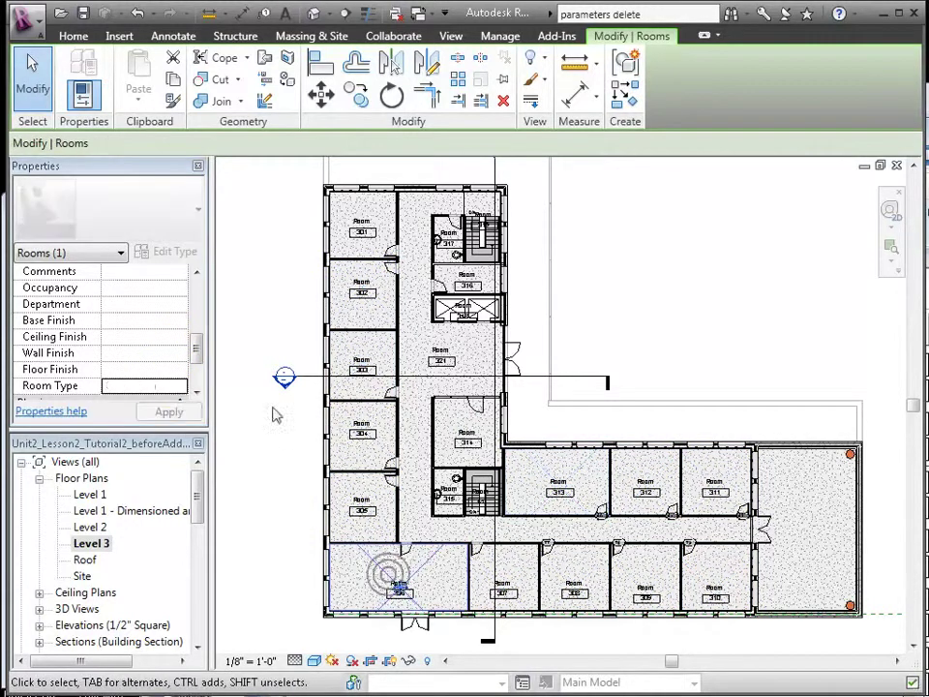
pyautogui.click(180, 386)
pyautogui.click(146, 401)
pyautogui.click(168, 412)
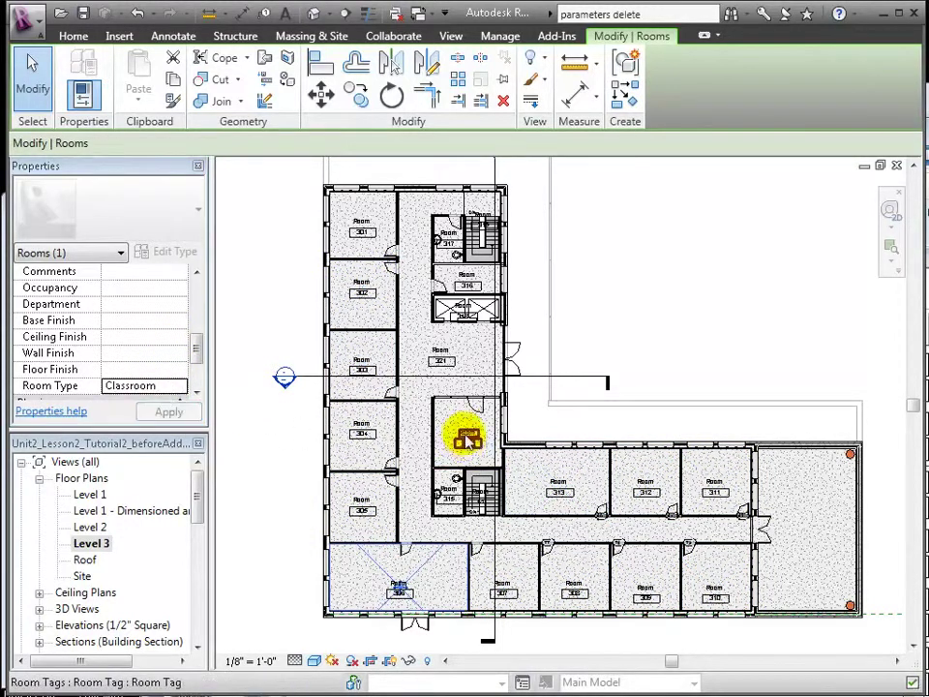
# Step: Set the Room Type of room 314 to Conference and of the large circulation room 321 to Corridor
pyautogui.click(461, 426)
pyautogui.click(150, 386)
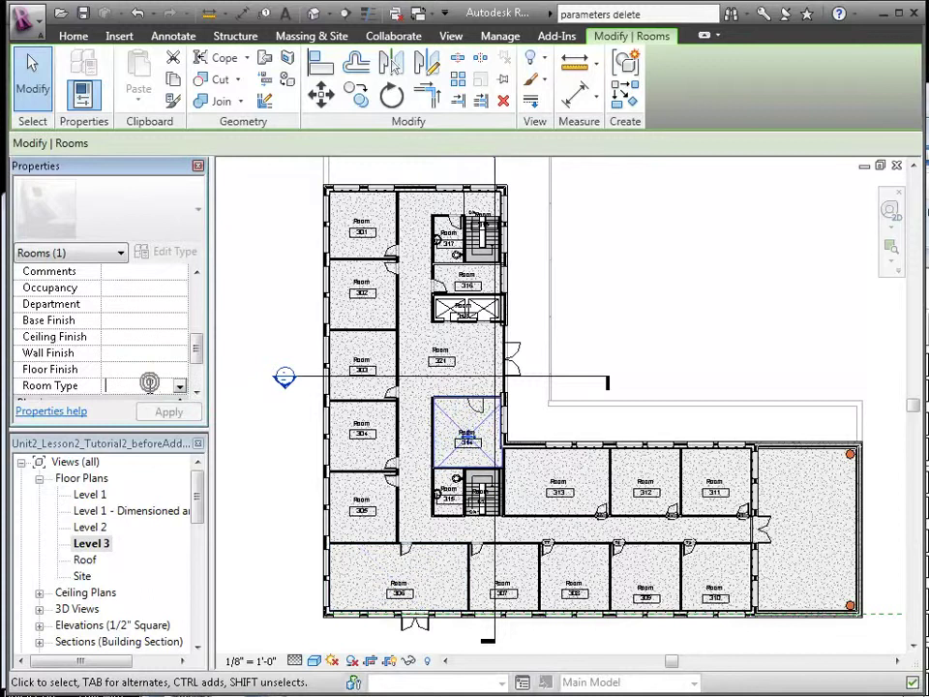
pyautogui.write('Conference')
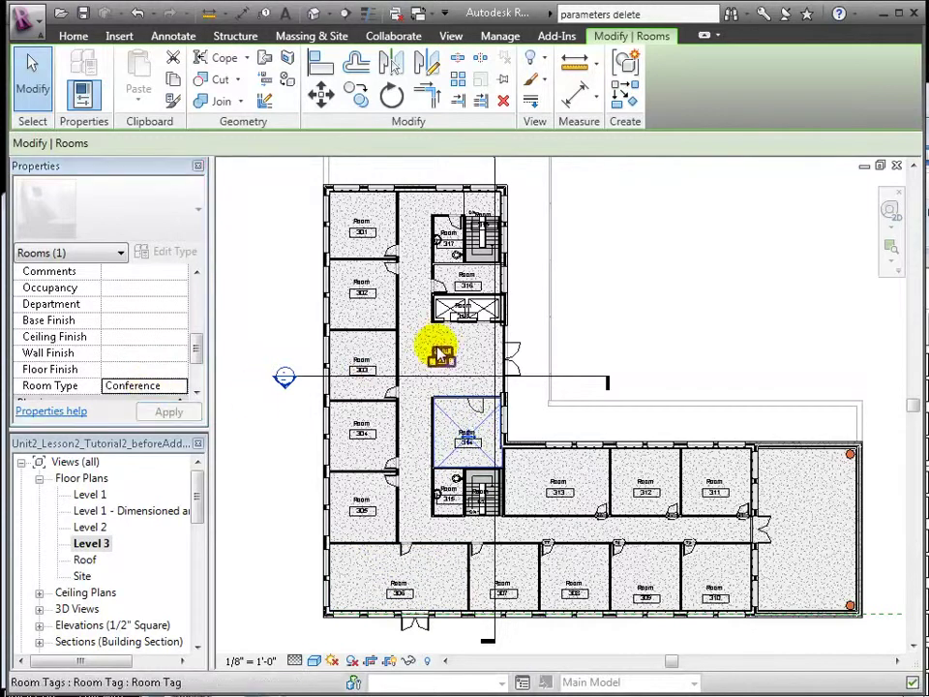
pyautogui.click(425, 343)
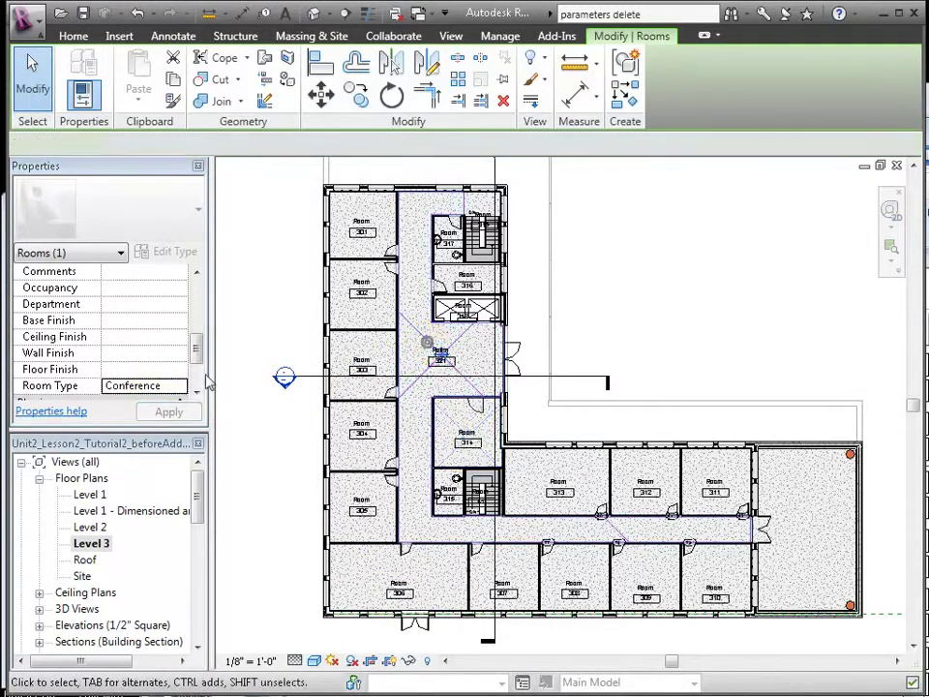
pyautogui.click(165, 385)
pyautogui.write('Corridor')
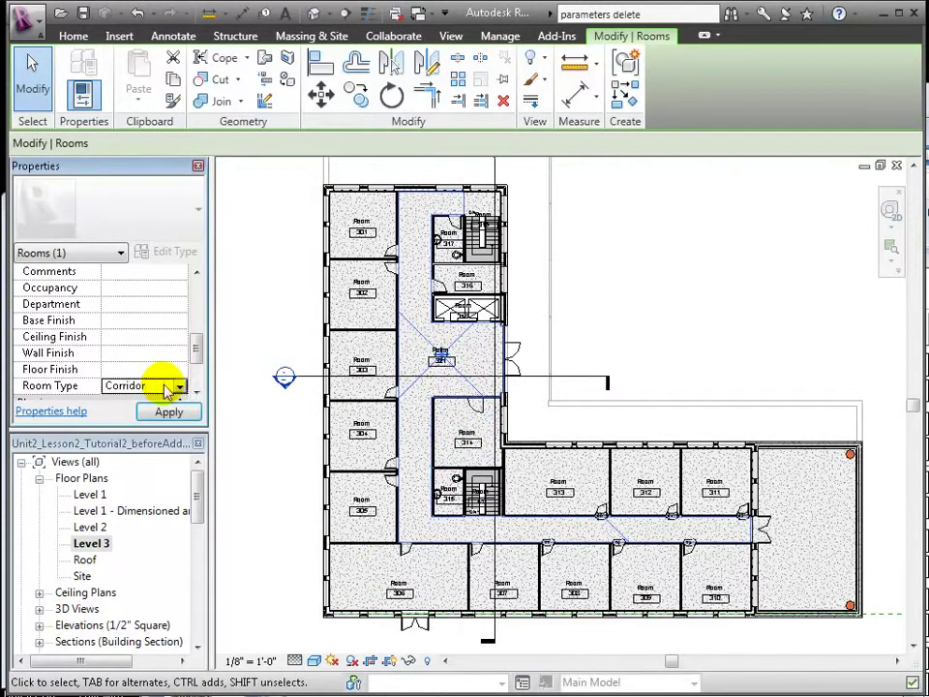
pyautogui.press('Return')
# Step: Set the Room Type of elevator room 318 to Elevator and of room 316 to Utility
pyautogui.click(466, 311)
pyautogui.click(141, 386)
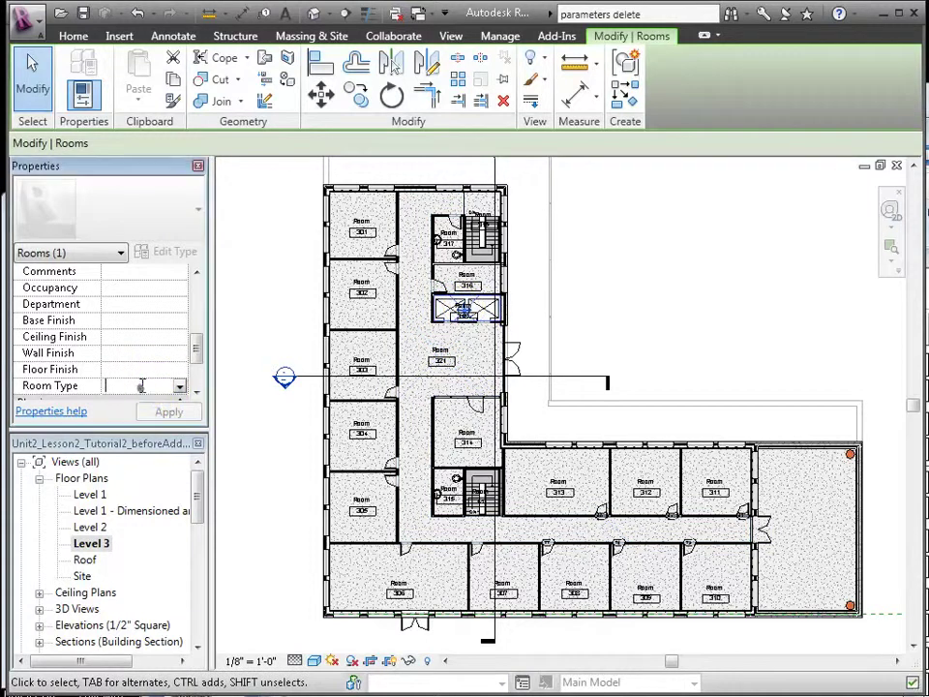
pyautogui.write('Elevator')
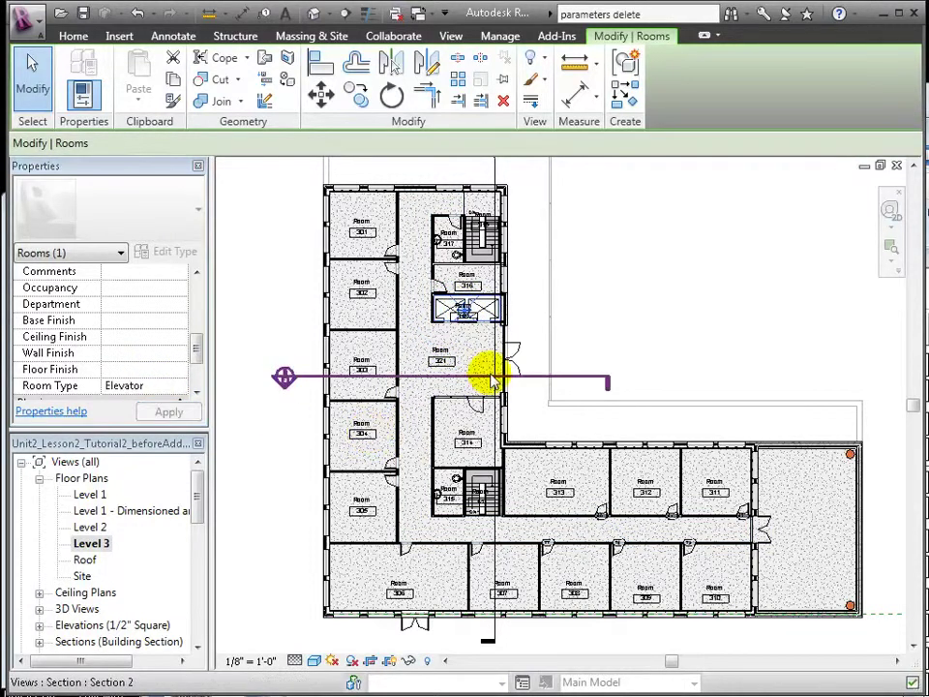
pyautogui.click(460, 281)
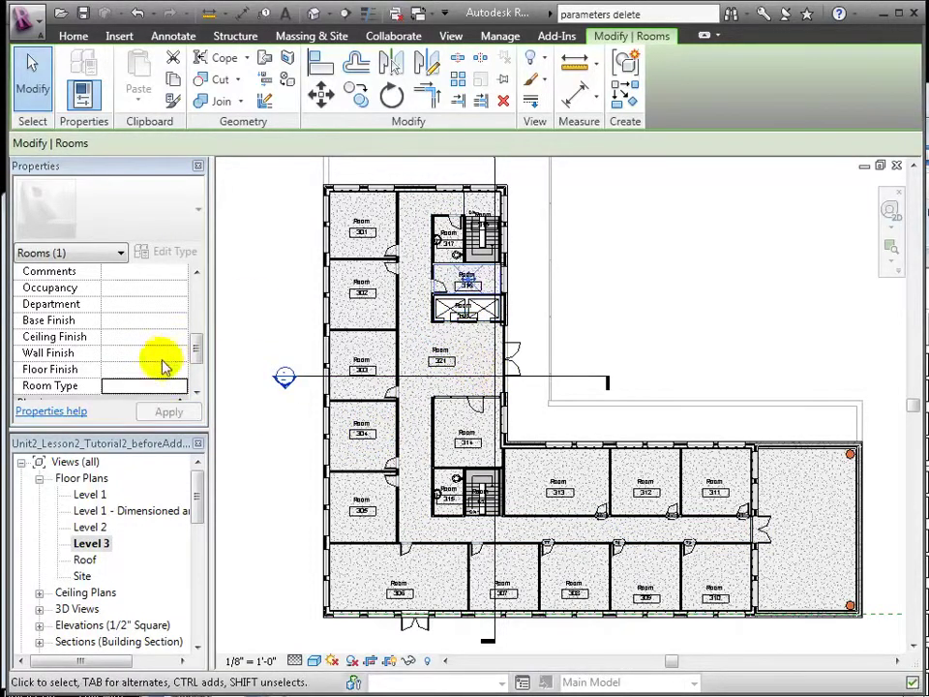
pyautogui.click(148, 386)
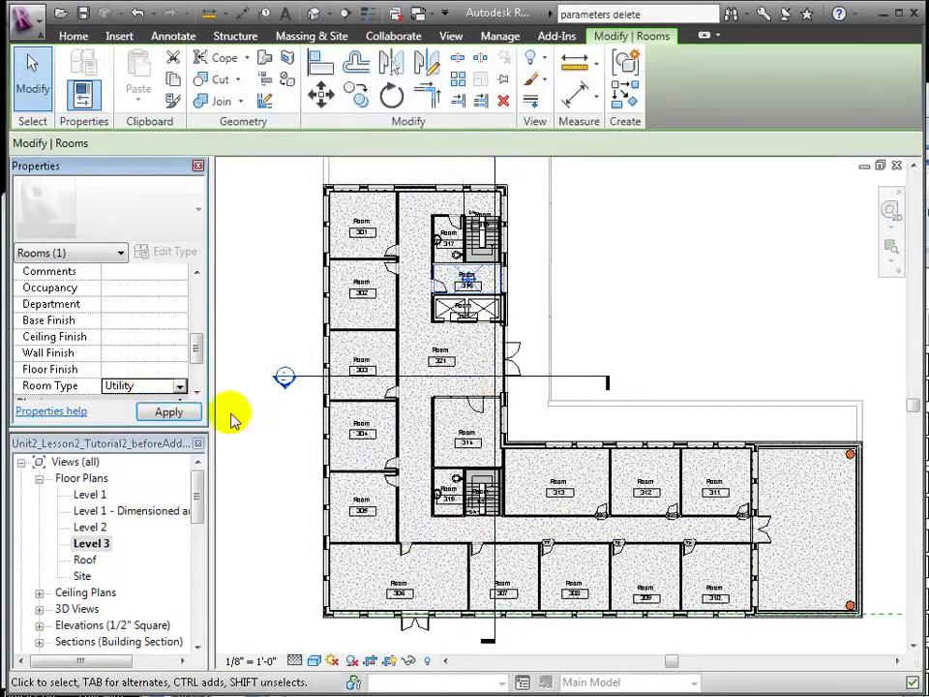
# Step: Select rooms 315 and 317 together and set their Room Type to Bathroom
pyautogui.scroll(2, 465, 344)
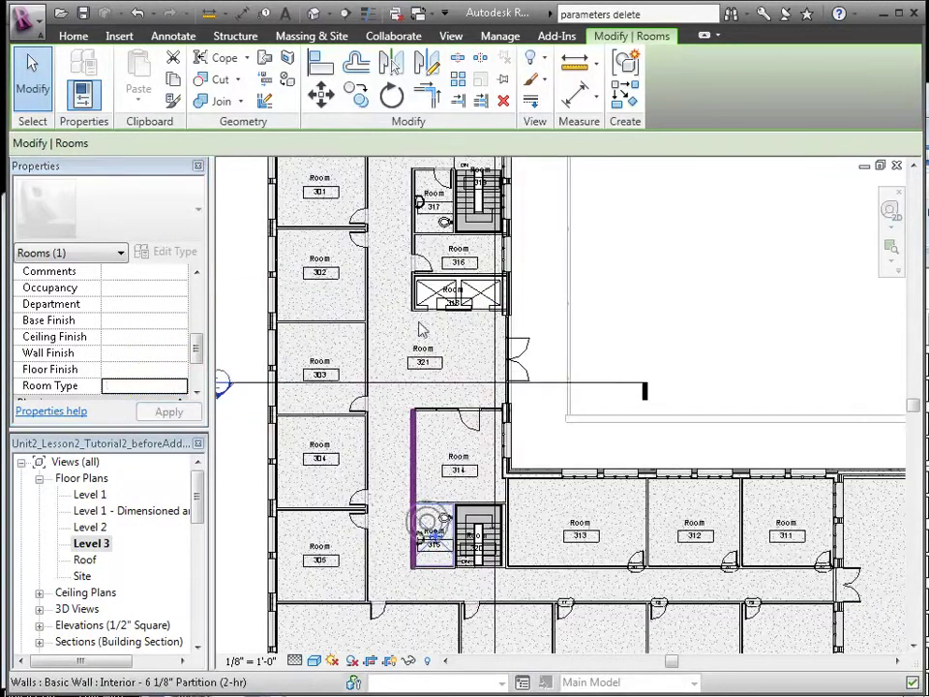
pyautogui.keyDown('ctrl'); pyautogui.click(433, 193); pyautogui.keyUp('ctrl')
pyautogui.click(155, 386)
pyautogui.write('Bathroom')
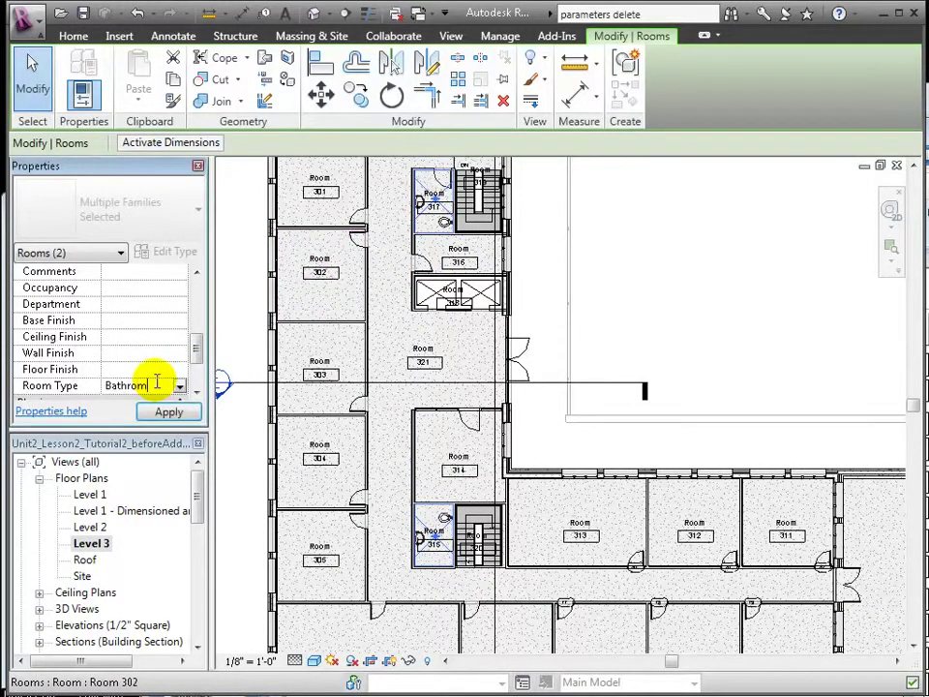
# Step: Select stairwell rooms 320 and 319 together and set their Room Type to Stair
pyautogui.click(475, 533)
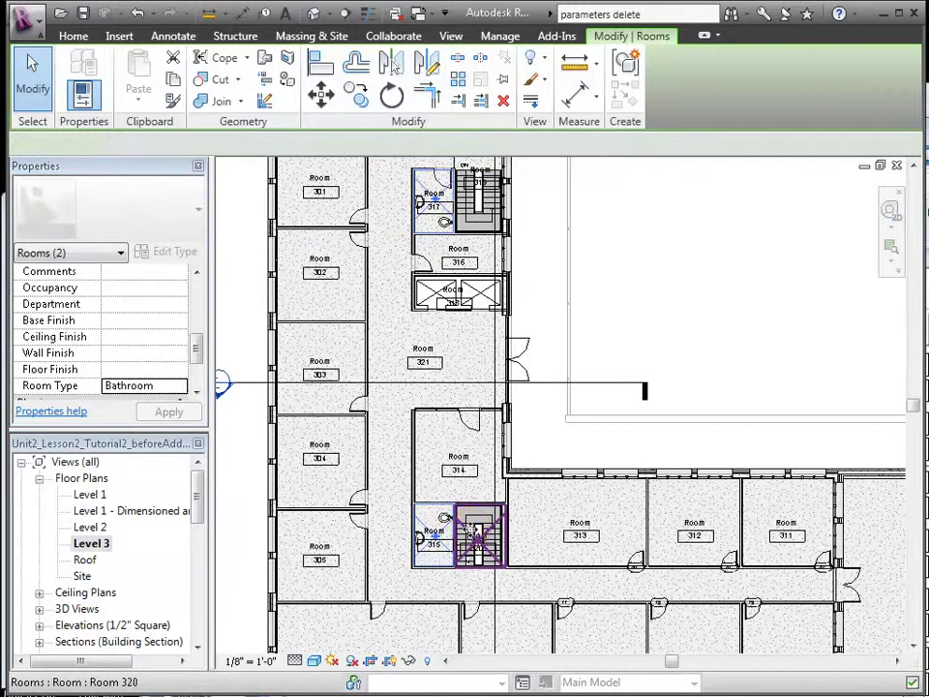
pyautogui.scroll(1, 474, 218)
pyautogui.keyDown('ctrl'); pyautogui.click(468, 209); pyautogui.keyUp('ctrl')
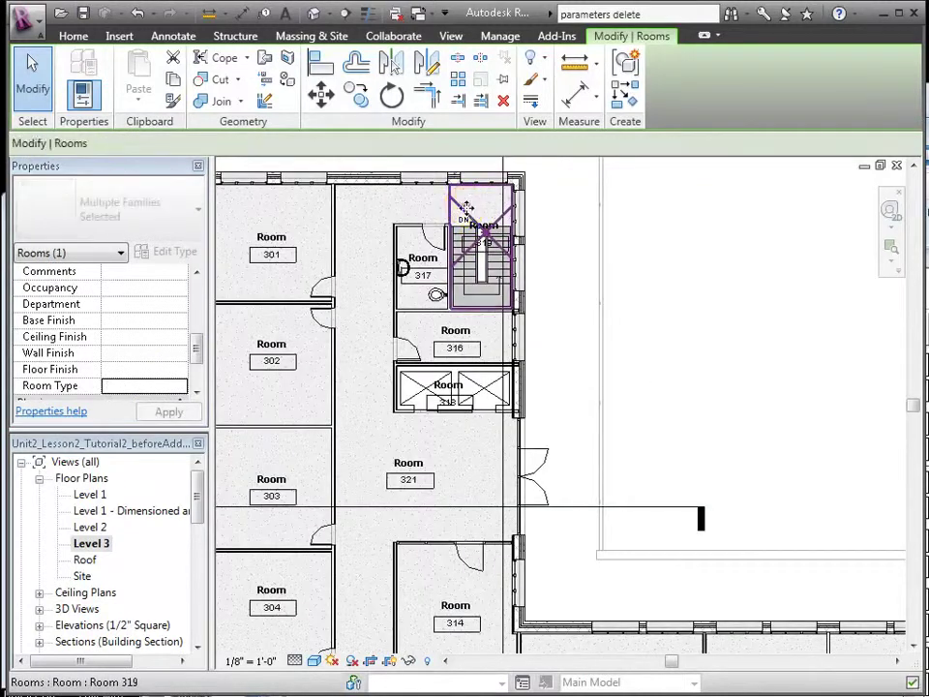
pyautogui.click(140, 388)
pyautogui.write('Stair')
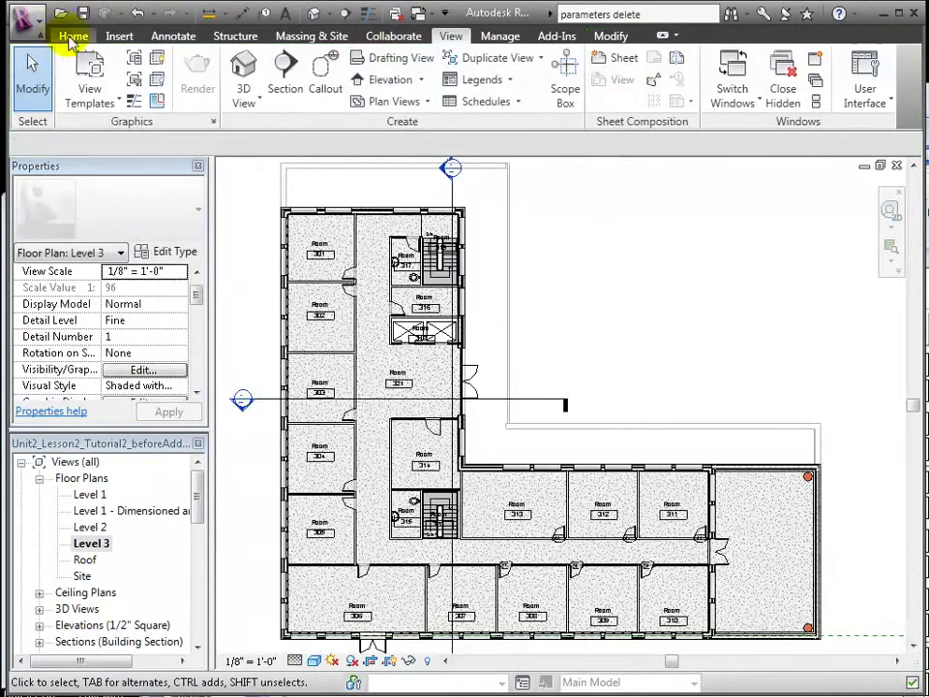
# Step: Place a room color scheme legend in the empty area beside the upper wing of the Level 3 plan
pyautogui.click(73, 36)
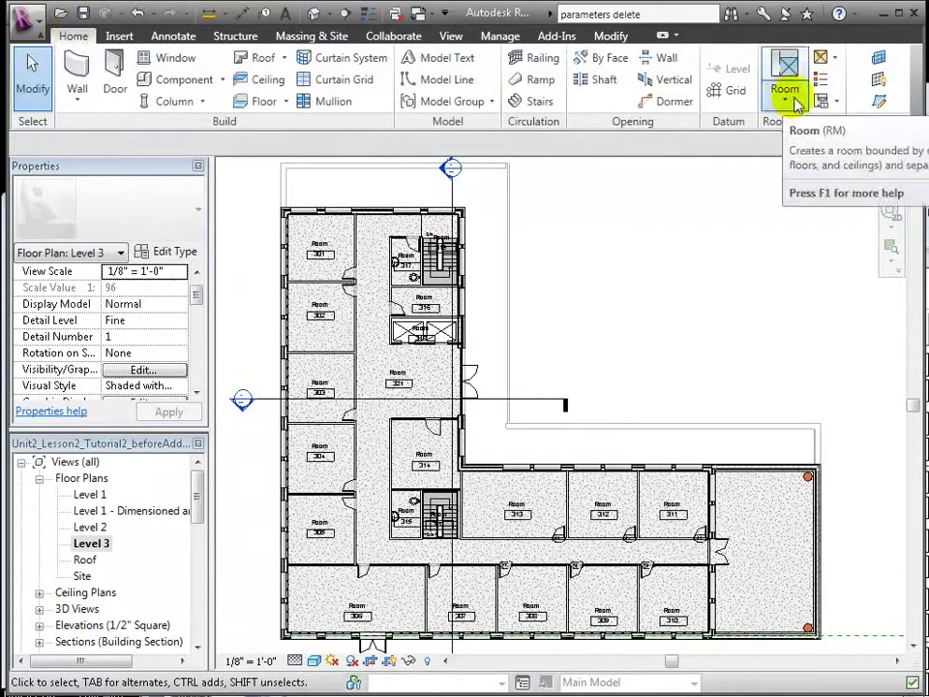
pyautogui.click(821, 79)
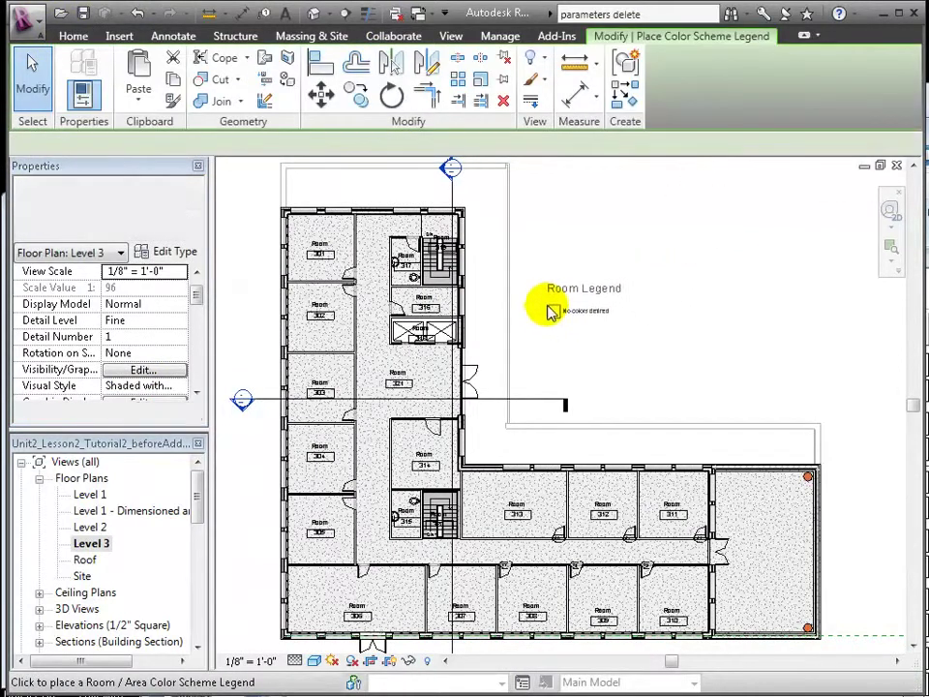
pyautogui.click(548, 308)
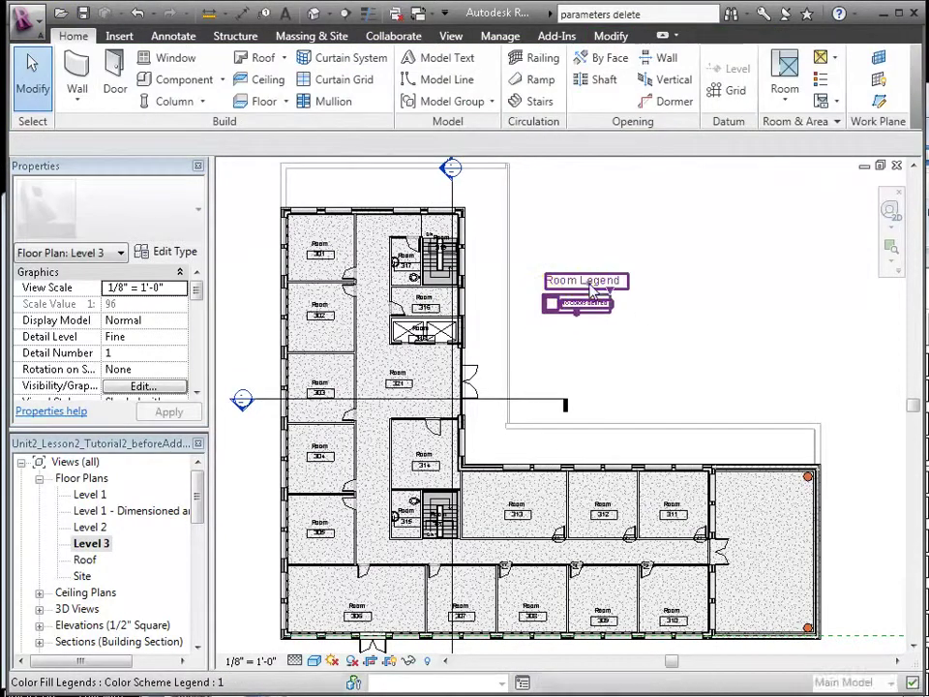
# Step: Edit the legend's Occupancy color scheme so that rooms are colored by Room Type
pyautogui.click(593, 280)
pyautogui.click(672, 92)
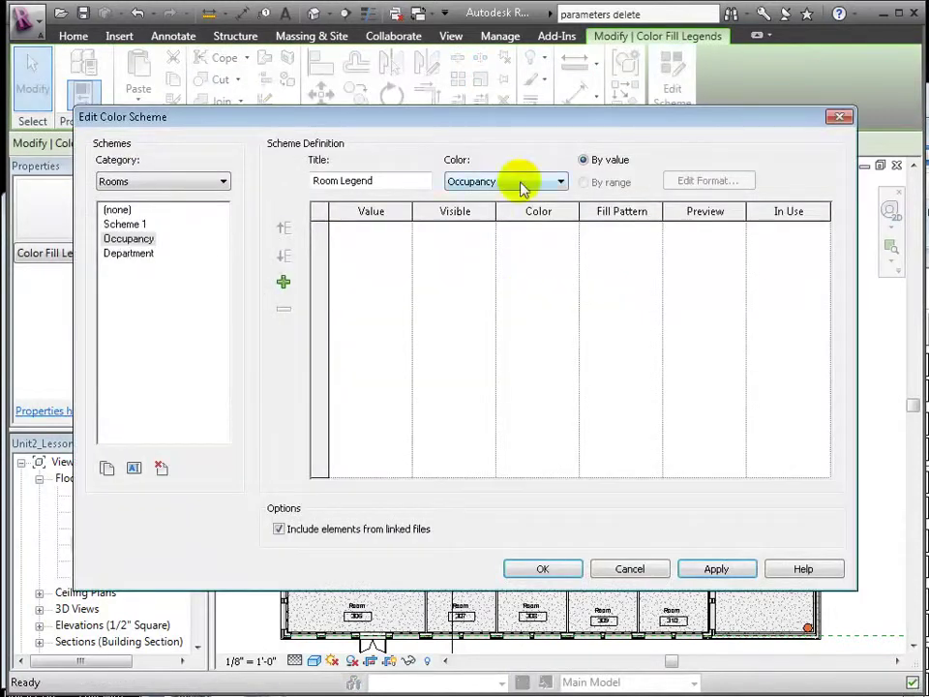
pyautogui.click(525, 183)
pyautogui.click(523, 328)
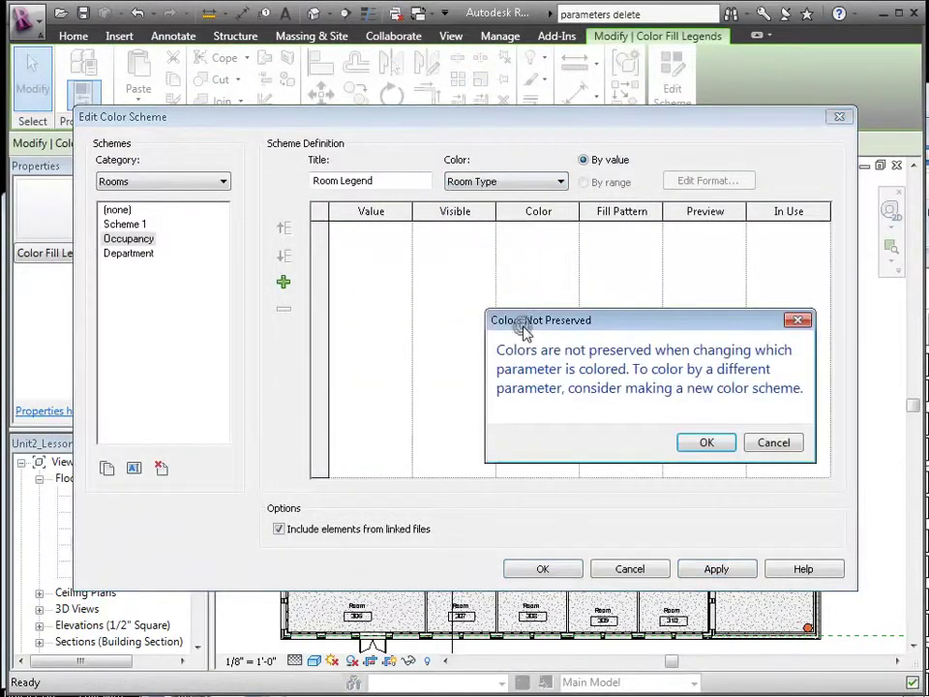
pyautogui.click(697, 445)
# Step: Change the Conference color in the scheme to light red, RGB 255-128-128
pyautogui.click(523, 262)
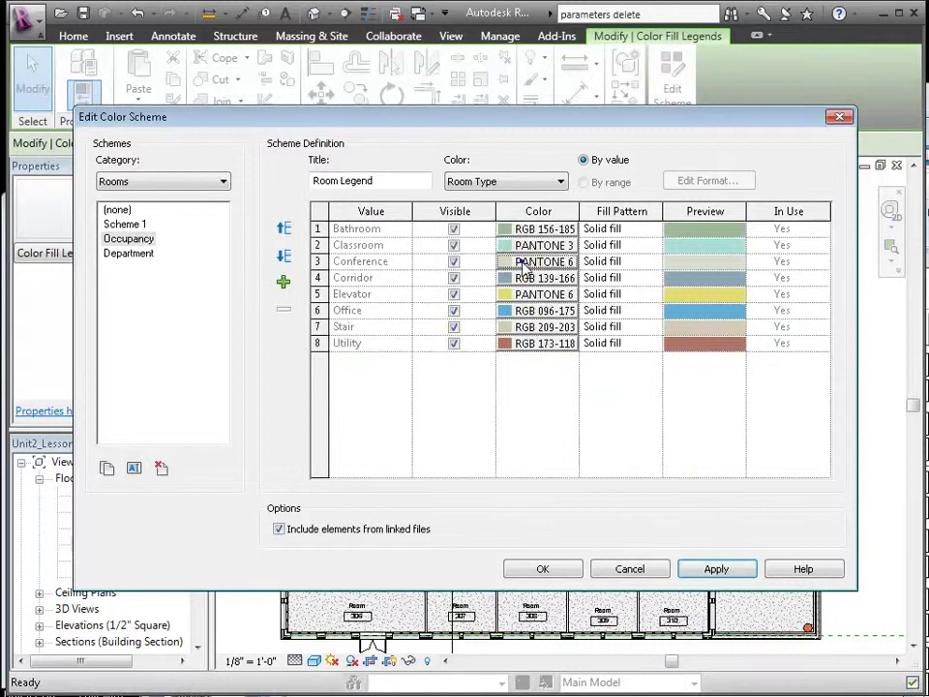
pyautogui.click(505, 269)
pyautogui.click(276, 223)
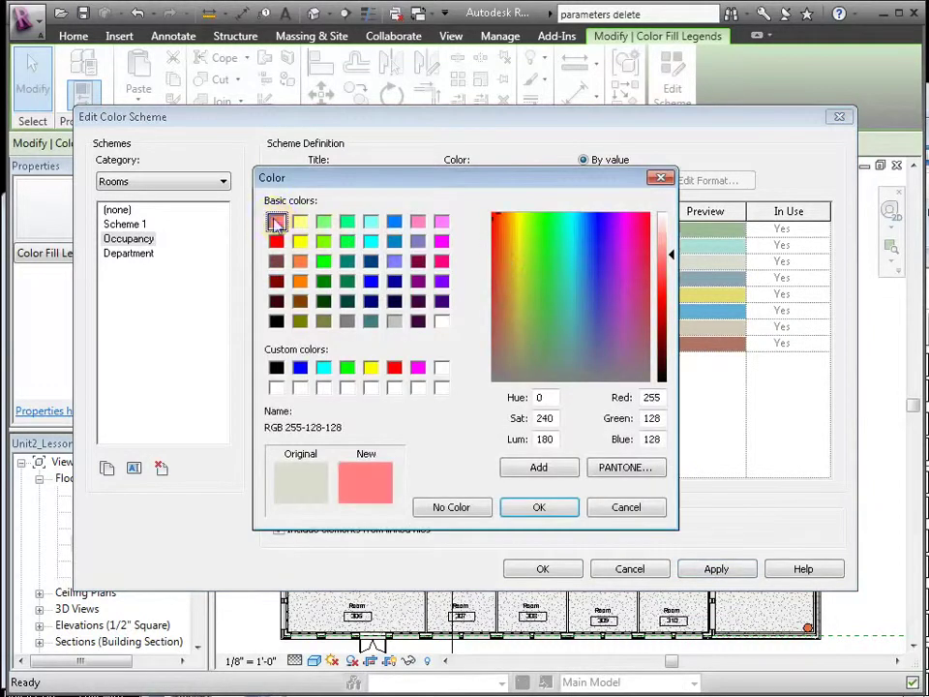
pyautogui.click(509, 491)
# Step: Change the Corridor color in the scheme to orange, RGB 255-128-064
pyautogui.click(543, 336)
pyautogui.click(306, 206)
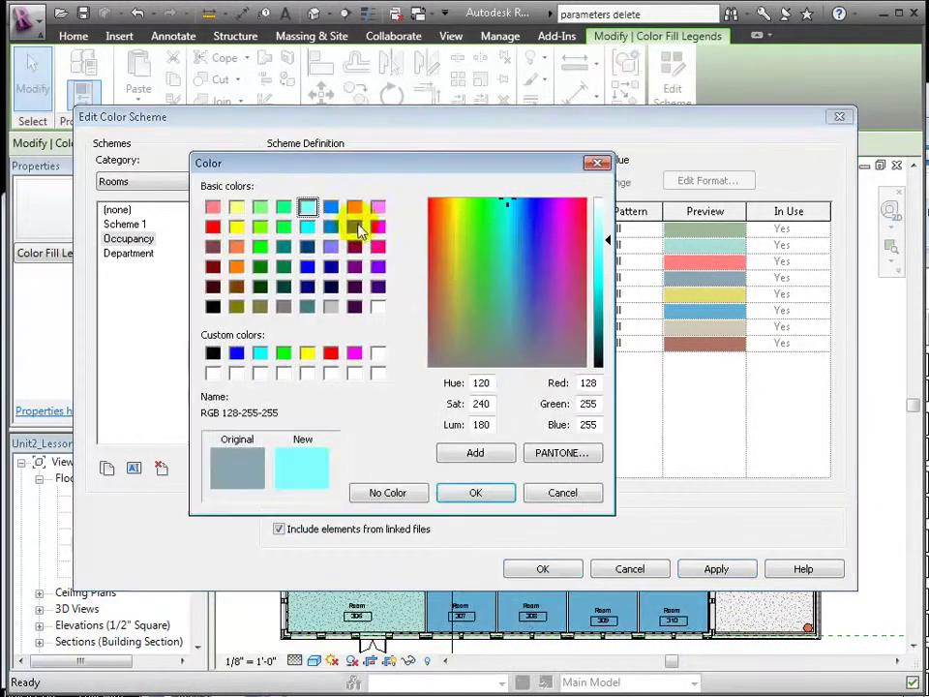
pyautogui.click(377, 206)
pyautogui.click(237, 246)
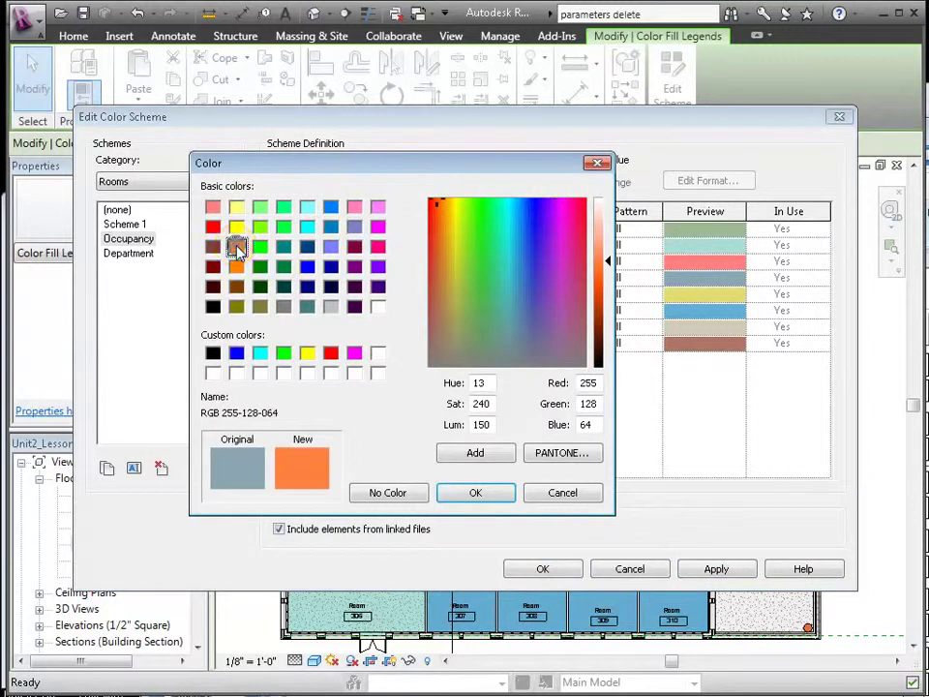
pyautogui.click(445, 493)
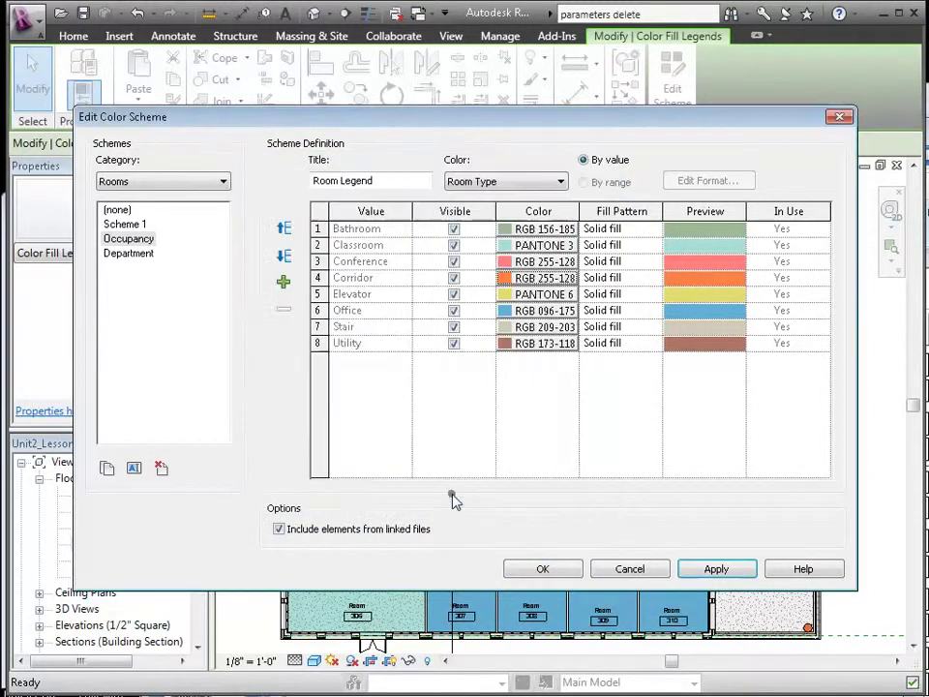
# Step: Set the Corridor color to light green, RGB 128-255-128, and apply the color scheme to the plan
pyautogui.click(548, 278)
pyautogui.click(324, 222)
pyautogui.click(538, 509)
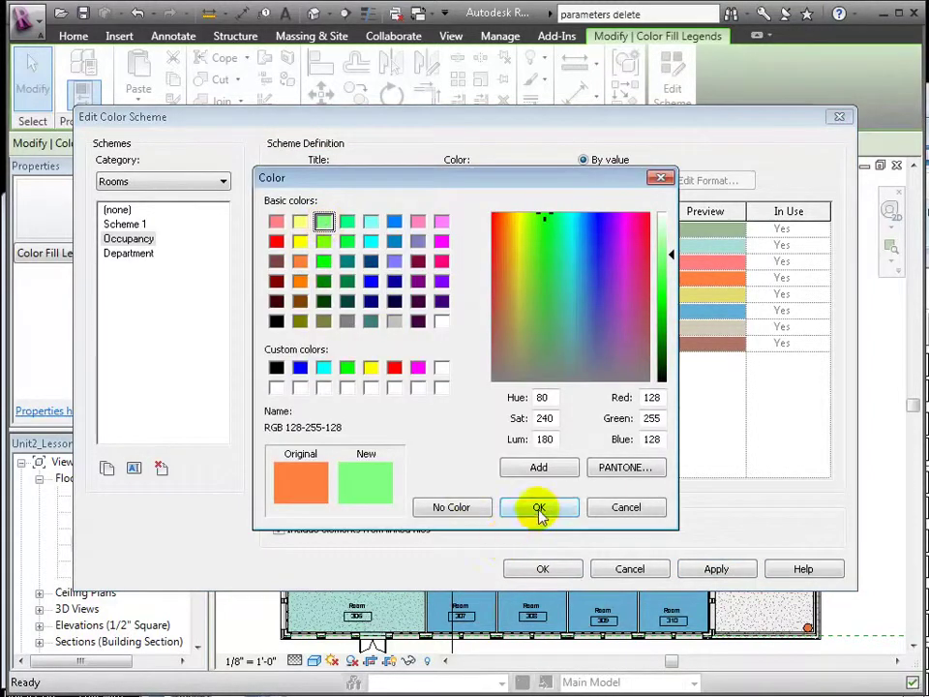
pyautogui.click(711, 572)
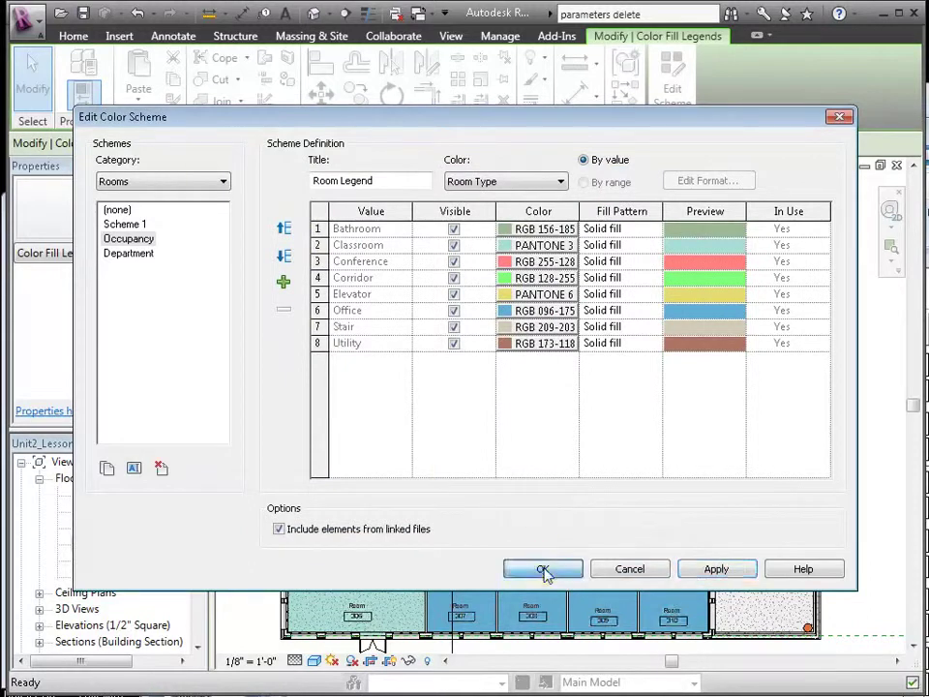
pyautogui.click(544, 570)
# Step: Set the view scale to 1/16" = 1'-0", split the Room Legend into two columns and move it clear of the building
pyautogui.click(254, 661)
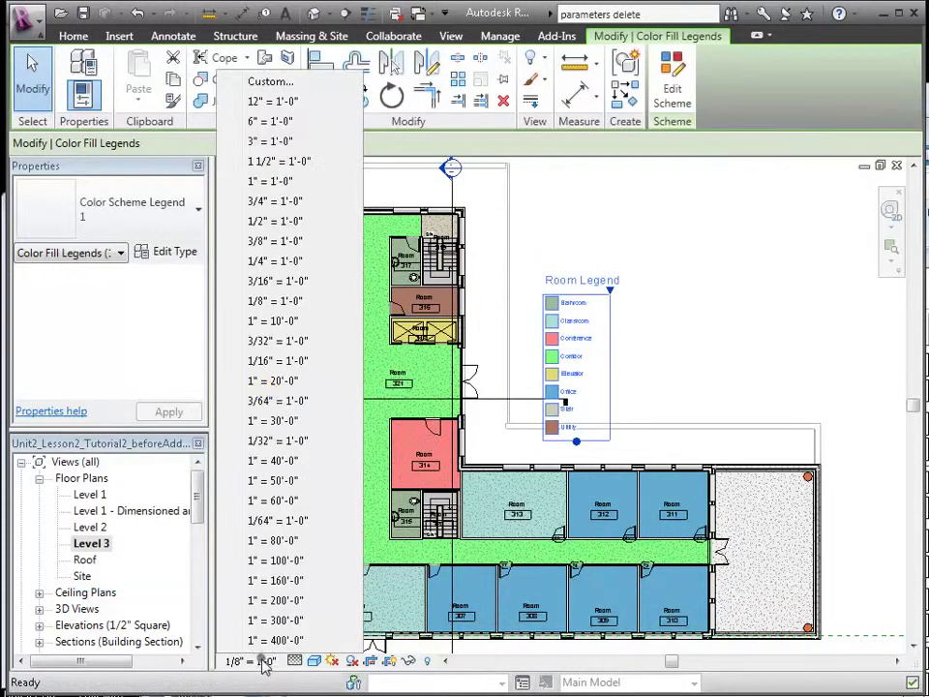
pyautogui.click(263, 361)
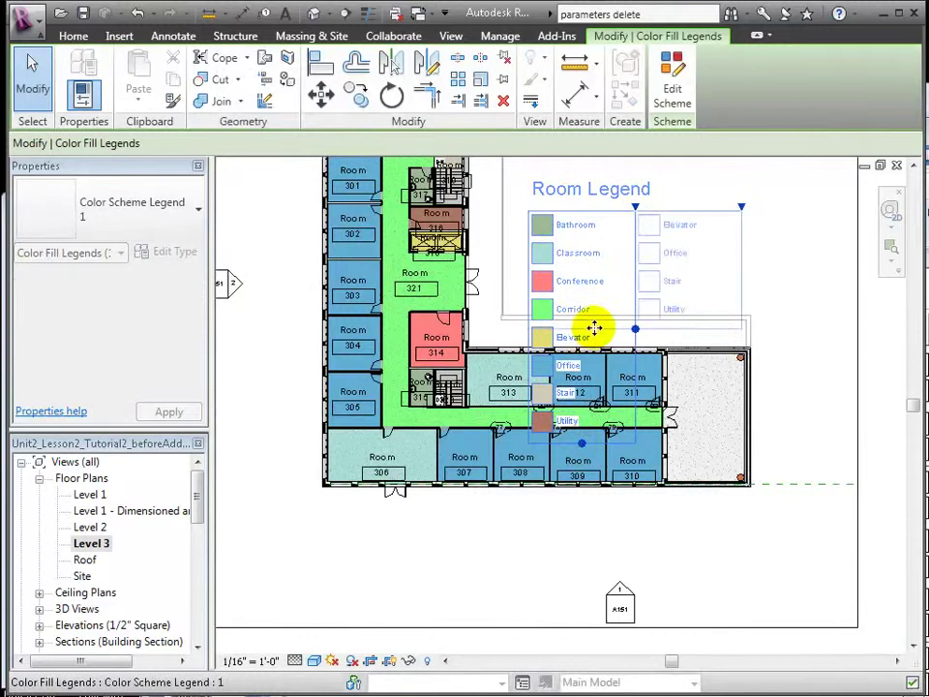
pyautogui.moveTo(592, 198); pyautogui.dragTo(567, 163)
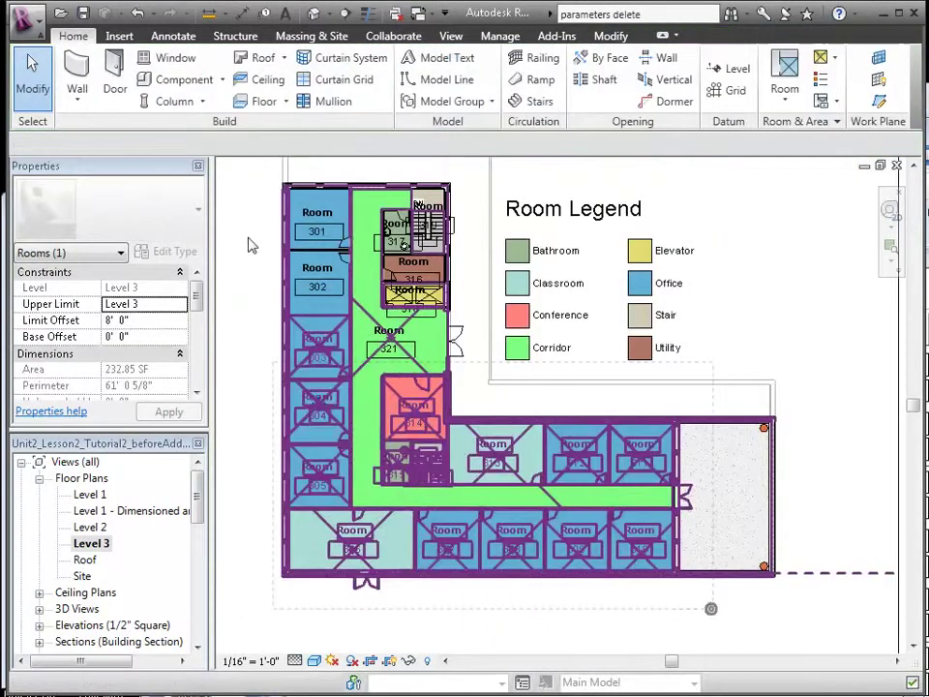
# Step: Select everything on the Level 3 plan and filter the selection down to Rooms only
pyautogui.moveTo(249, 239); pyautogui.dragTo(255, 194)
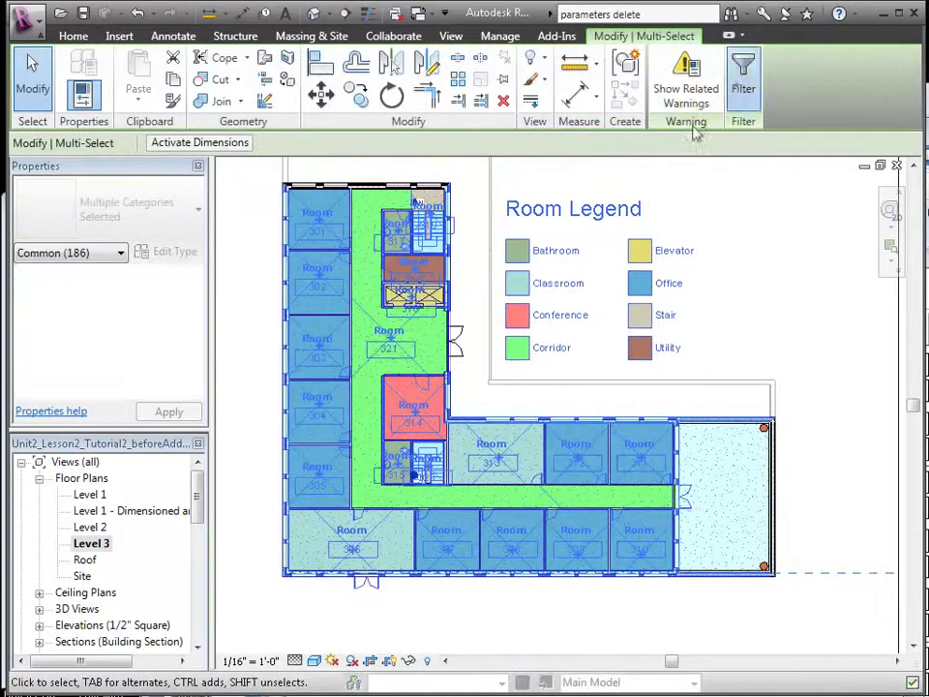
pyautogui.click(744, 78)
pyautogui.click(910, 294)
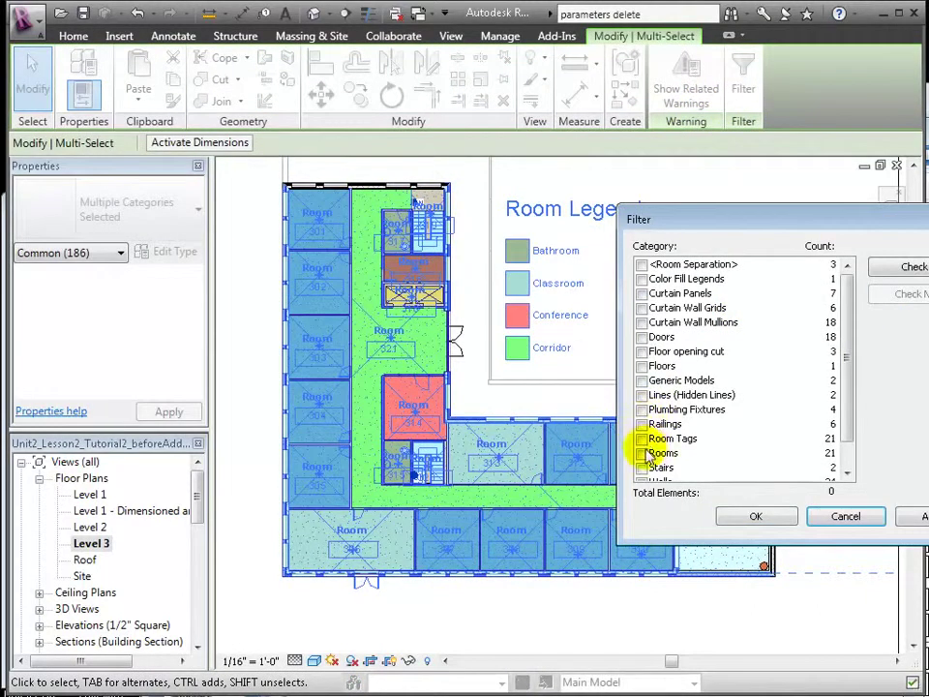
pyautogui.click(642, 453)
pyautogui.click(757, 517)
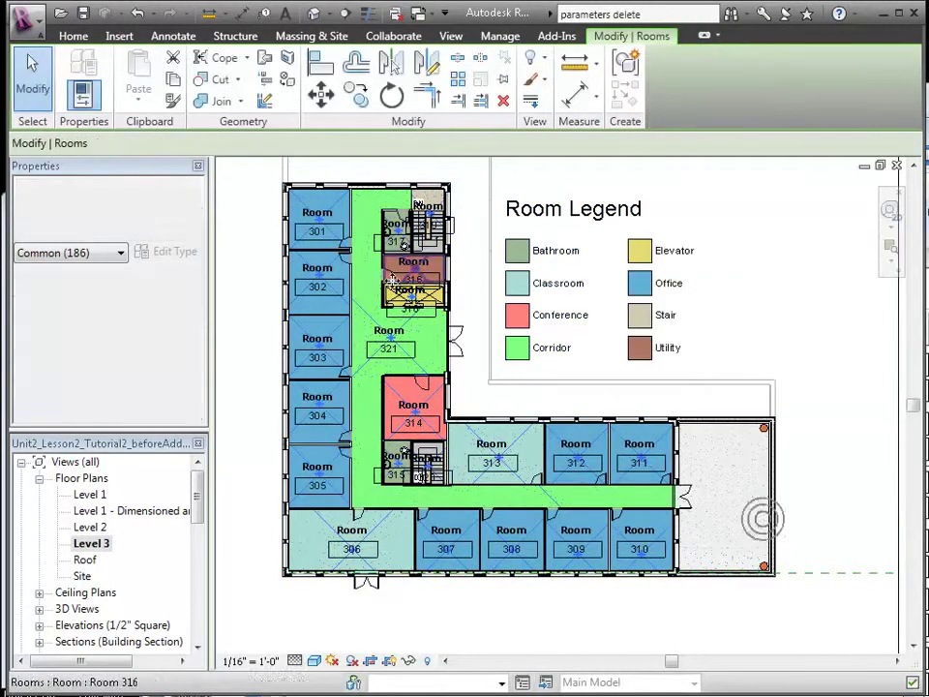
# Step: Clear the Name value of all selected rooms and deselect them
pyautogui.scroll(-1, 197, 308)
pyautogui.moveTo(197, 308); pyautogui.dragTo(197, 329)
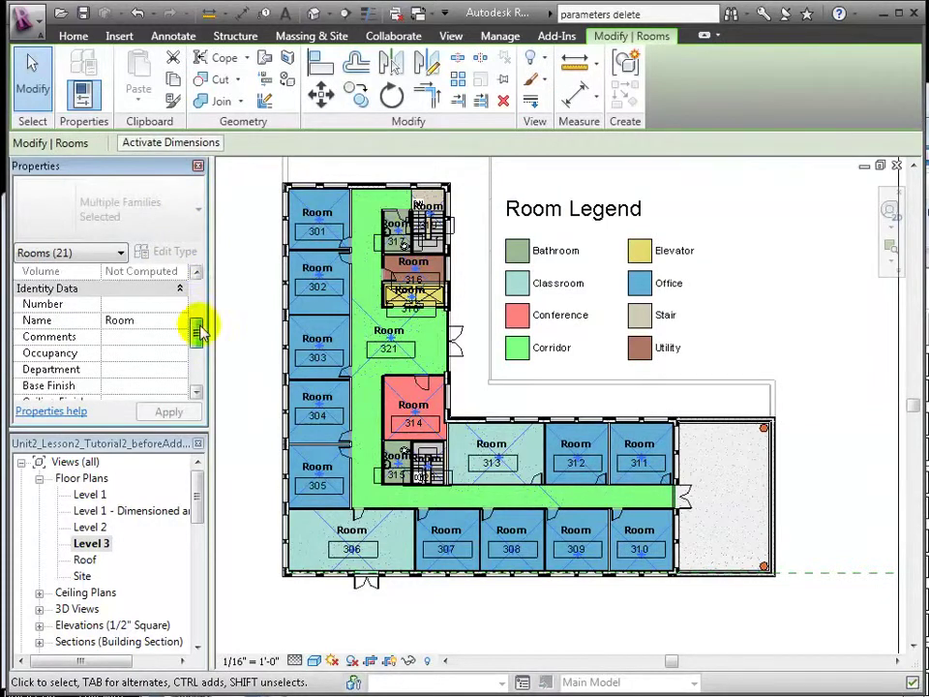
pyautogui.click(142, 322)
pyautogui.press('BackSpace')
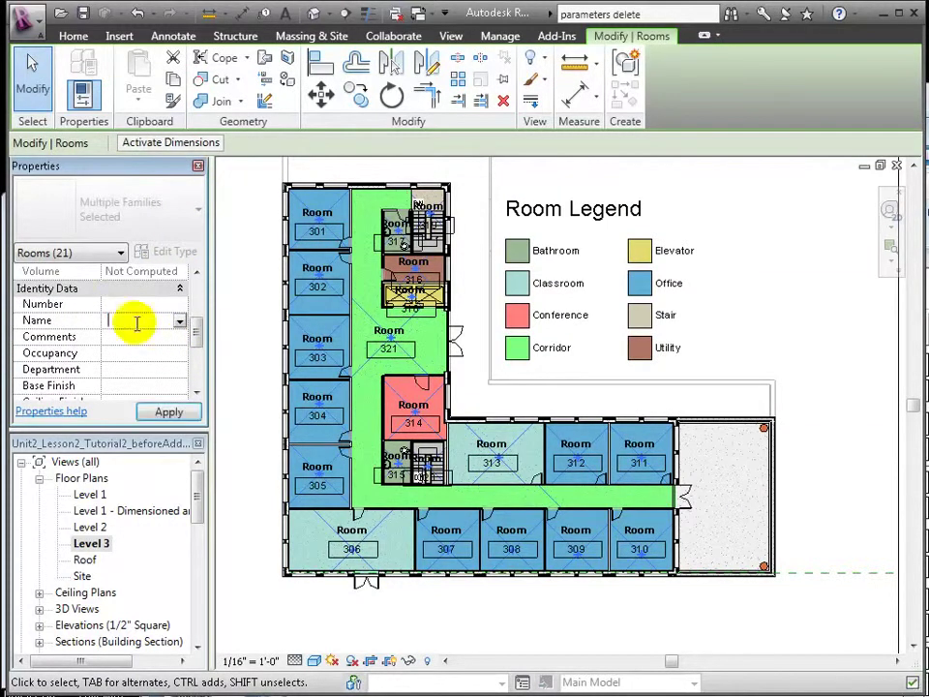
pyautogui.click(168, 411)
pyautogui.click(241, 243)
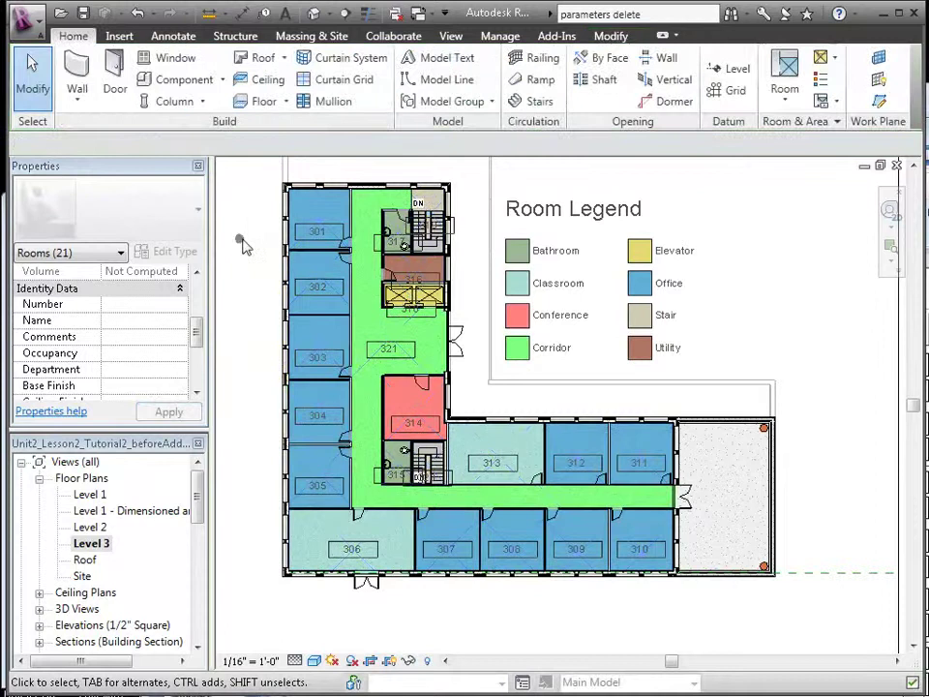
# Step: Set the orientation of the room tags for 315, 317 and the stair beside 315 to Vertical and deselect them
pyautogui.scroll(1, 410, 450)
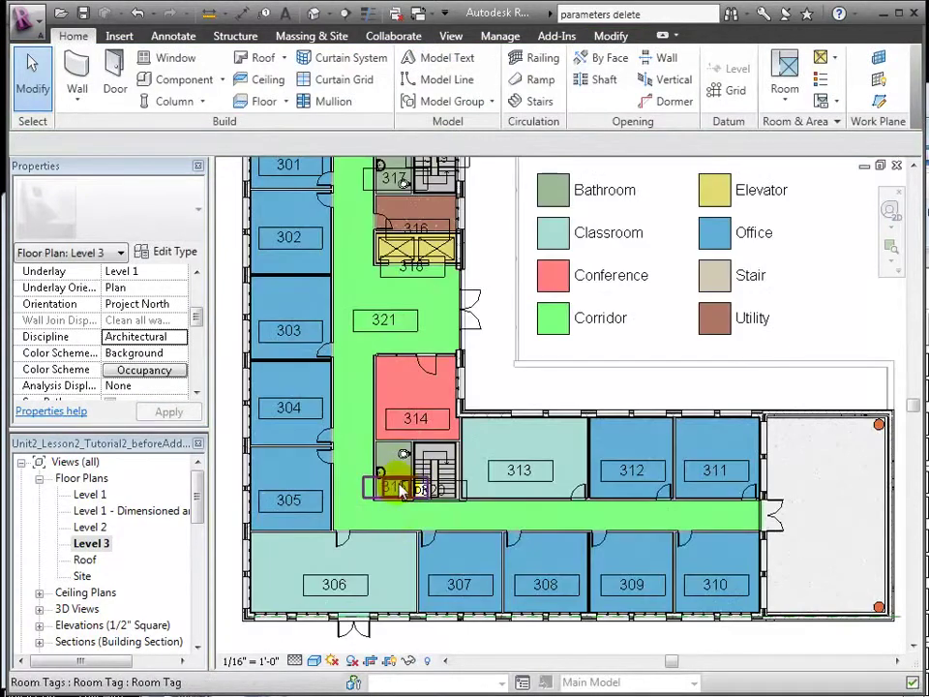
pyautogui.click(399, 489)
pyautogui.keyDown('ctrl'); pyautogui.click(447, 486); pyautogui.keyUp('ctrl')
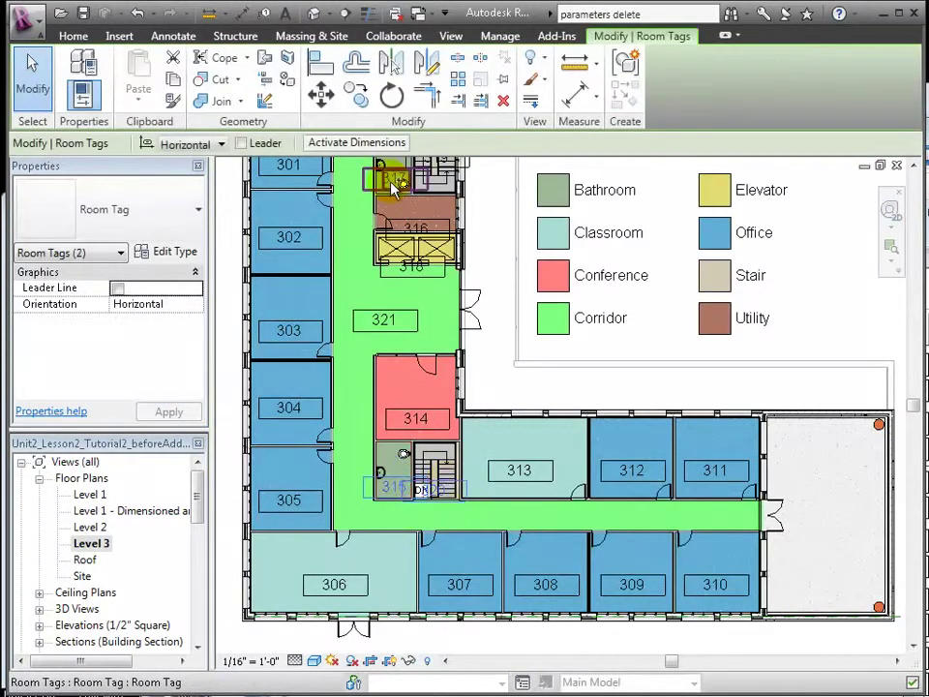
pyautogui.keyDown('ctrl'); pyautogui.click(392, 181); pyautogui.keyUp('ctrl')
pyautogui.moveTo(486, 211); pyautogui.dragTo(483, 276, button='middle')
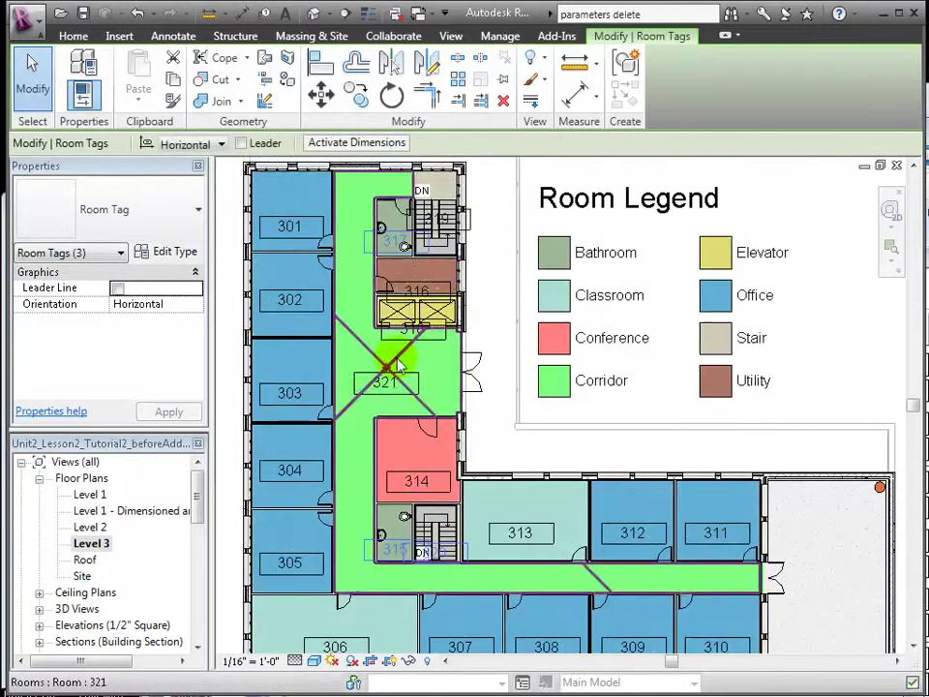
pyautogui.click(220, 144)
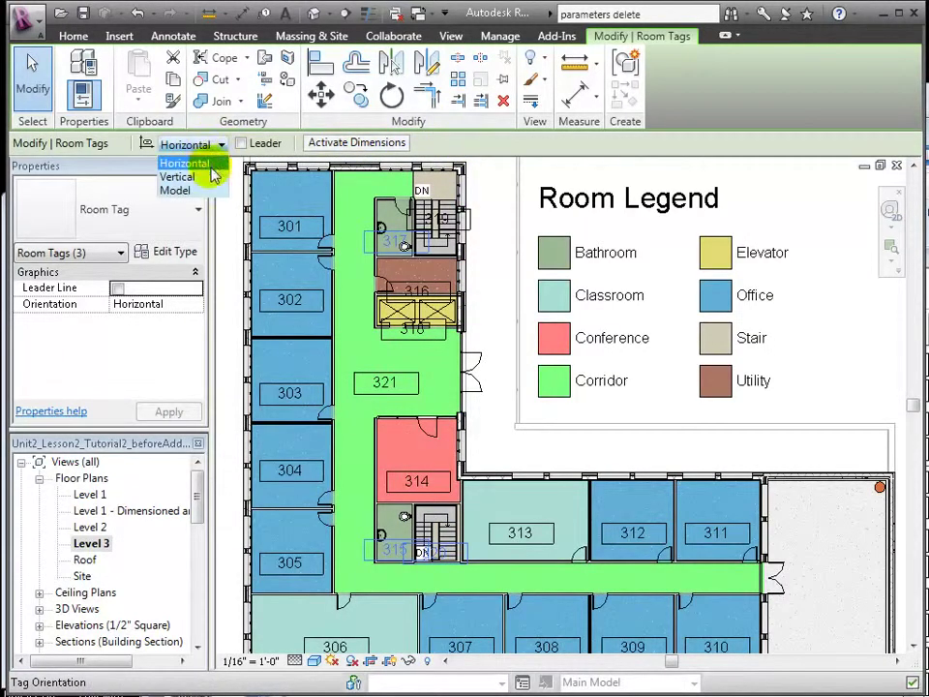
pyautogui.click(184, 177)
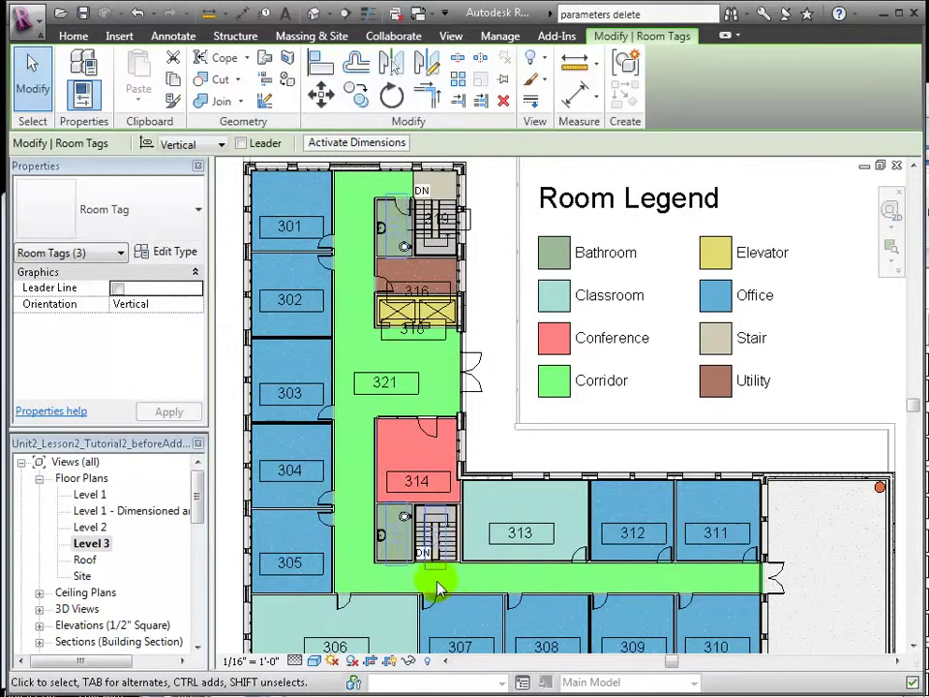
pyautogui.press('Escape')
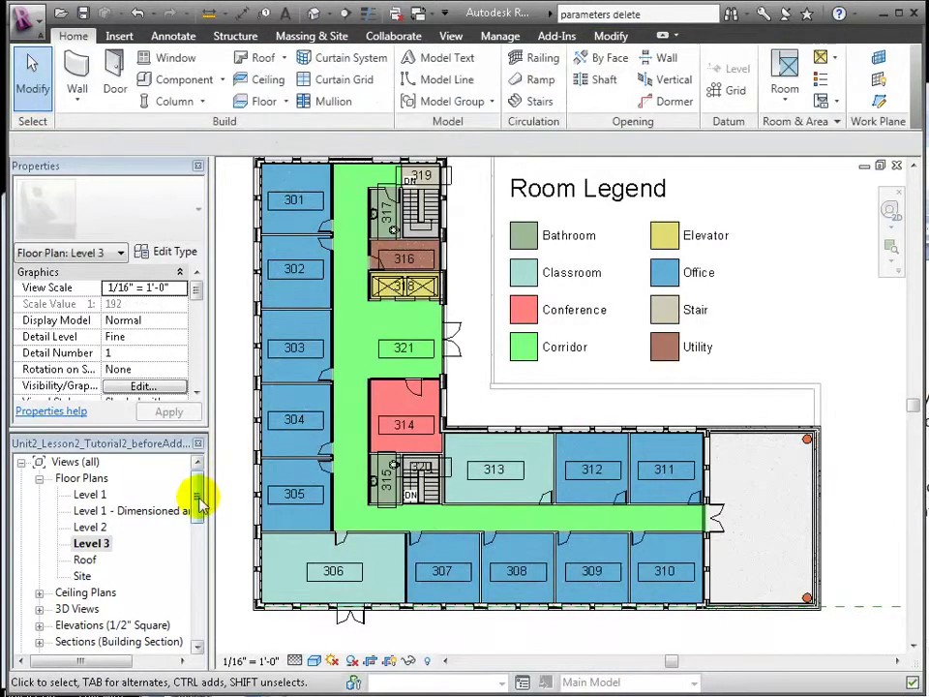
# Step: Open the Room Schedule and give room 315 an ACT ceiling finish, Ceramic floor finish and Gyp Board wall finish
pyautogui.moveTo(198, 498); pyautogui.dragTo(198, 543)
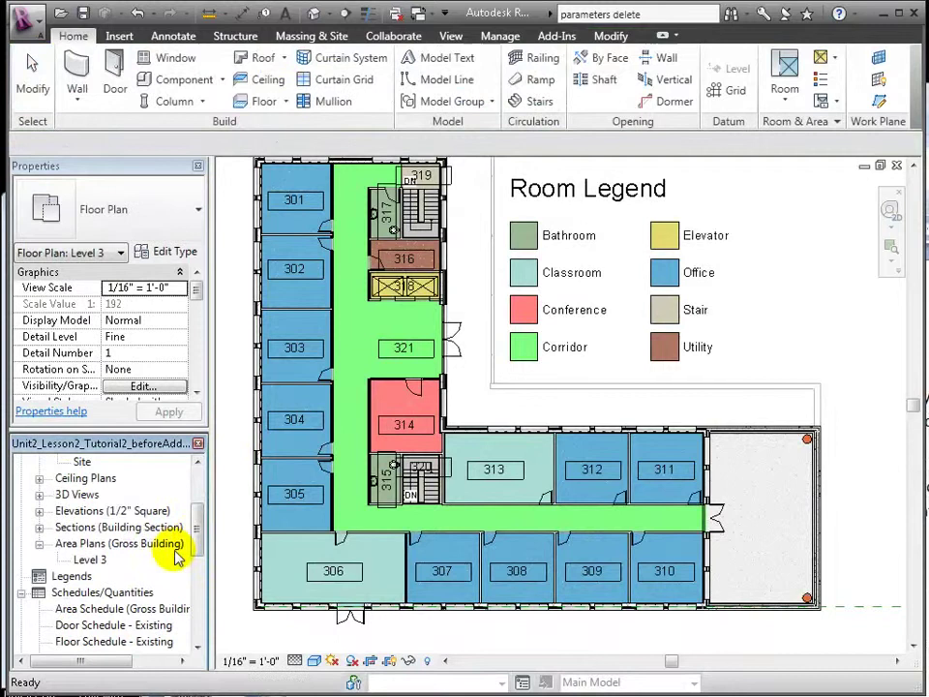
pyautogui.click(198, 630)
pyautogui.doubleClick(101, 462)
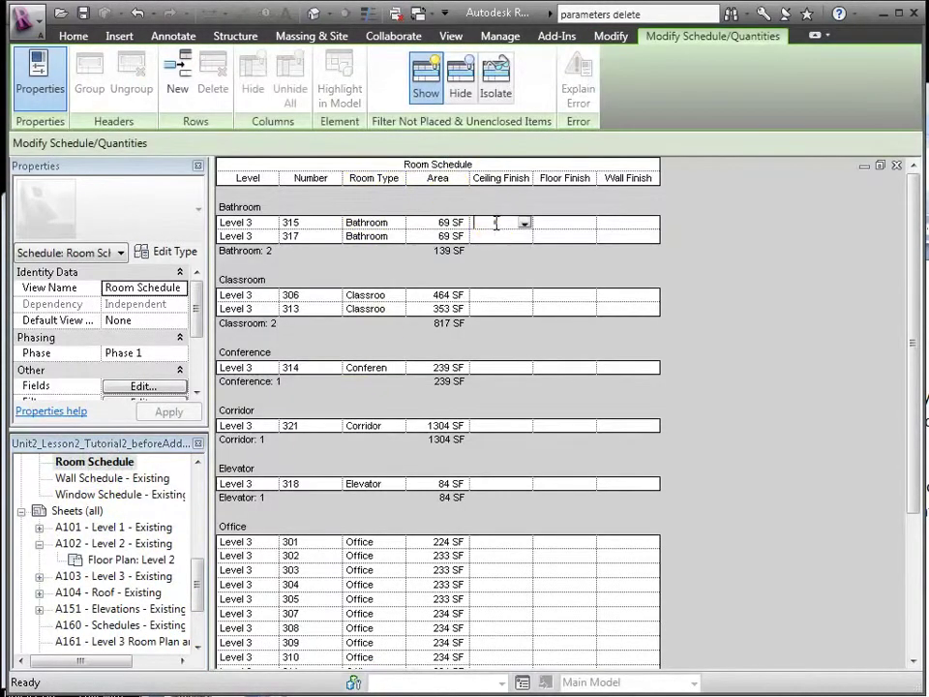
pyautogui.click(495, 222)
pyautogui.click(485, 221)
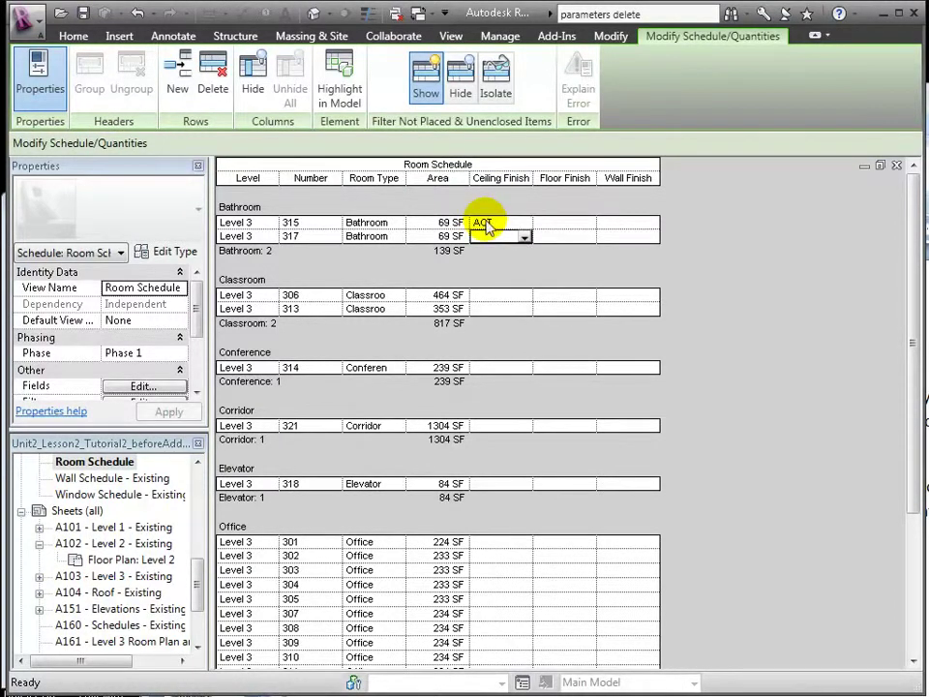
pyautogui.click(569, 224)
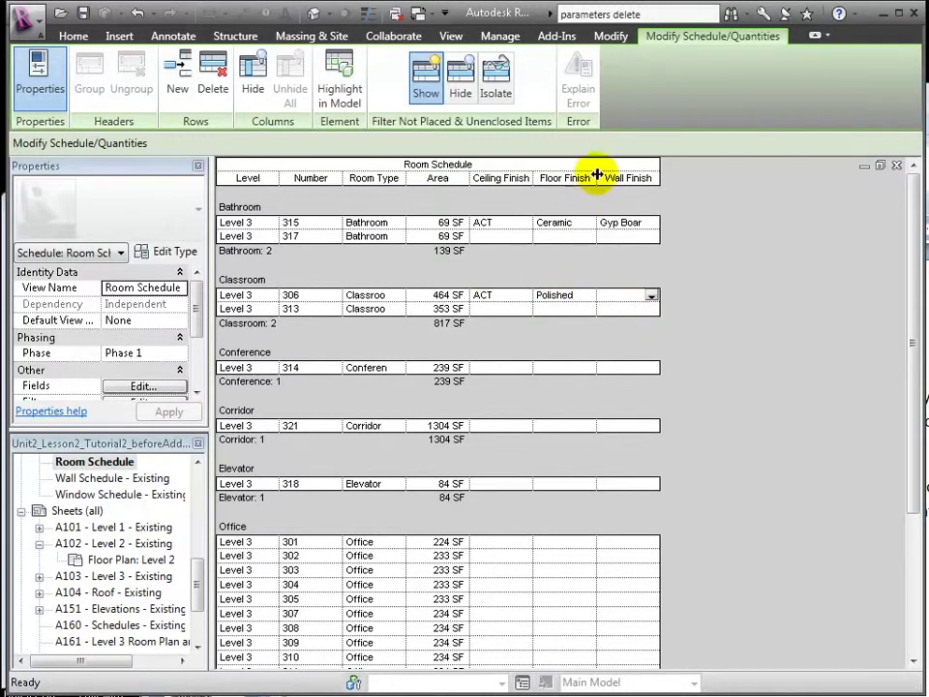
# Step: Complete the finishes of rooms 306 (ACT, Polished Concrete, Gyp Board) and 314 (Open, Carpet, Gyp Board), widening the Floor and Wall Finish columns
pyautogui.moveTo(598, 178); pyautogui.dragTo(657, 179)
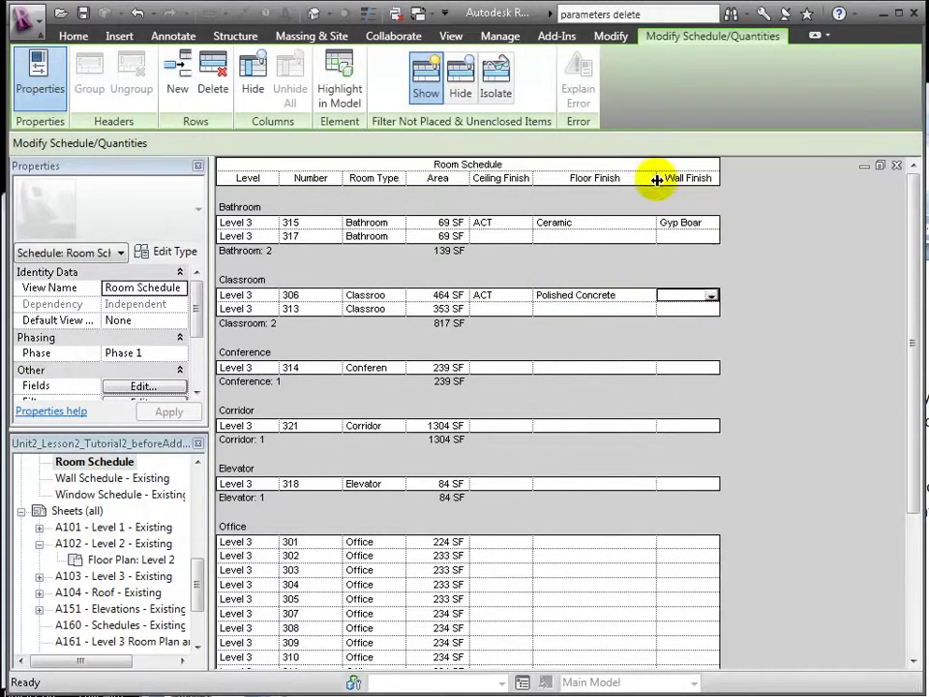
pyautogui.click(699, 307)
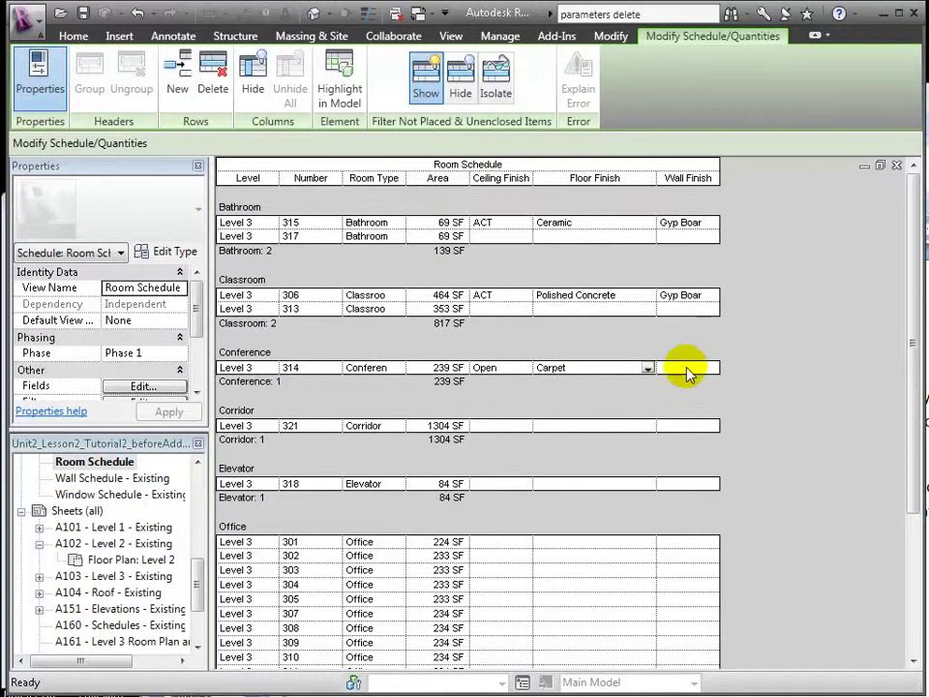
pyautogui.write('Gyp Board')
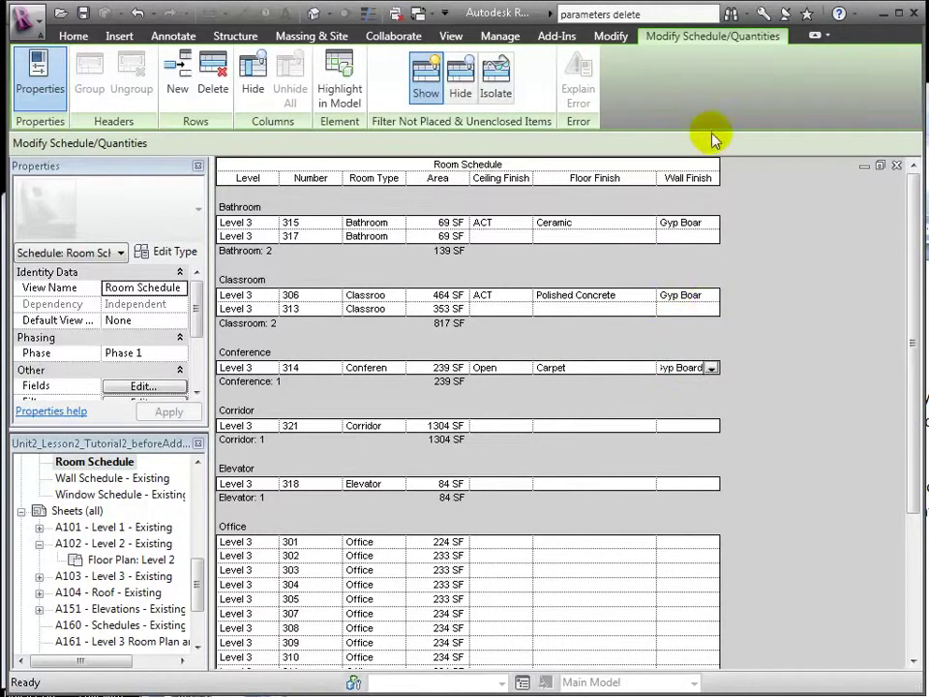
pyautogui.moveTo(719, 178); pyautogui.dragTo(741, 178)
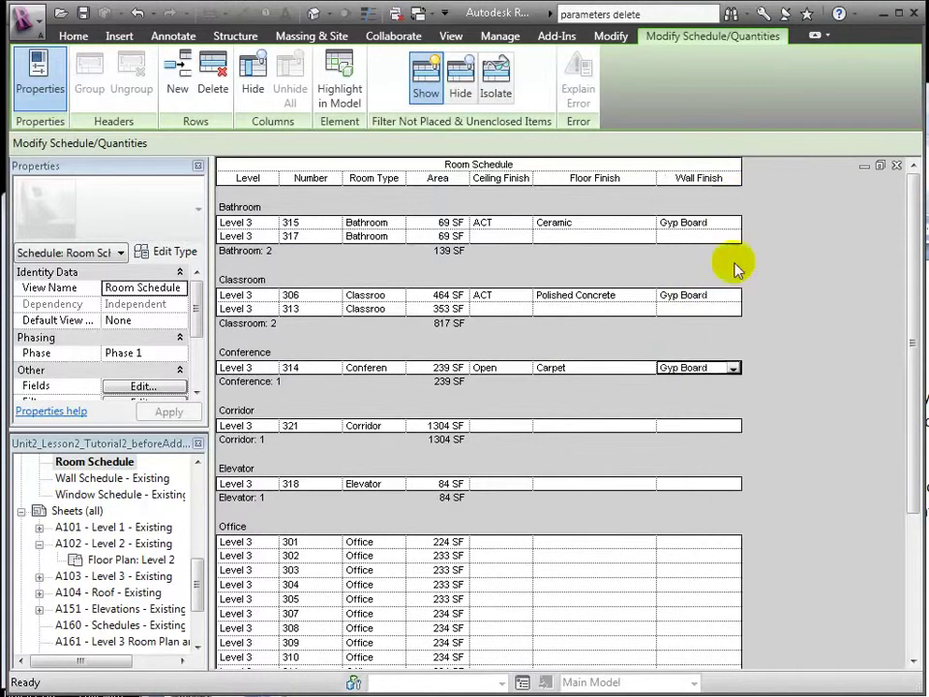
# Step: Set corridor 321's finishes to Polished Concrete for the floor, ACT for the ceiling and Gyp Board for the walls
pyautogui.click(649, 426)
pyautogui.click(631, 466)
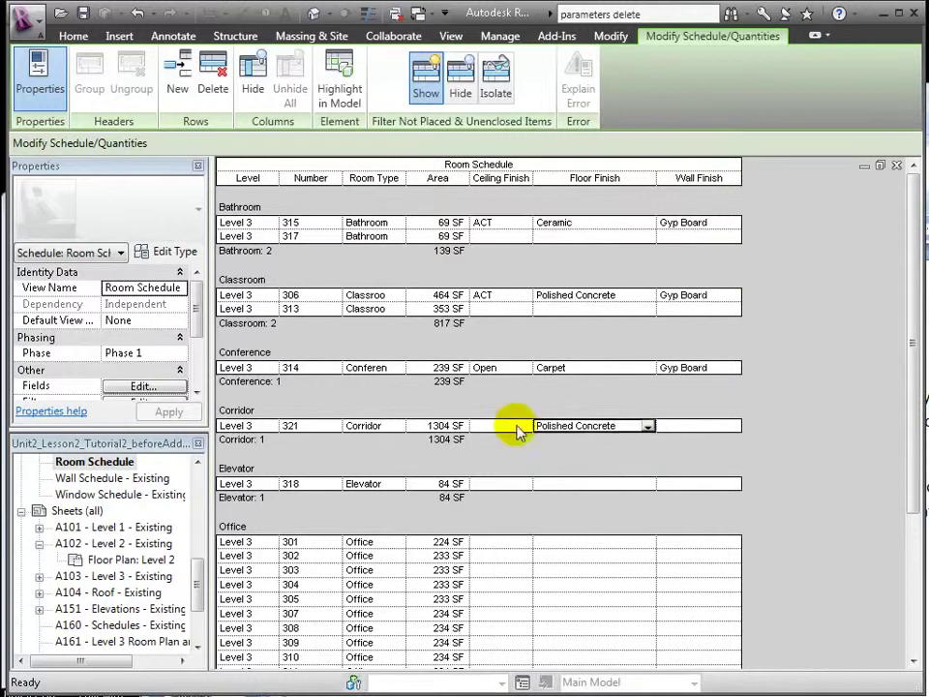
pyautogui.click(523, 427)
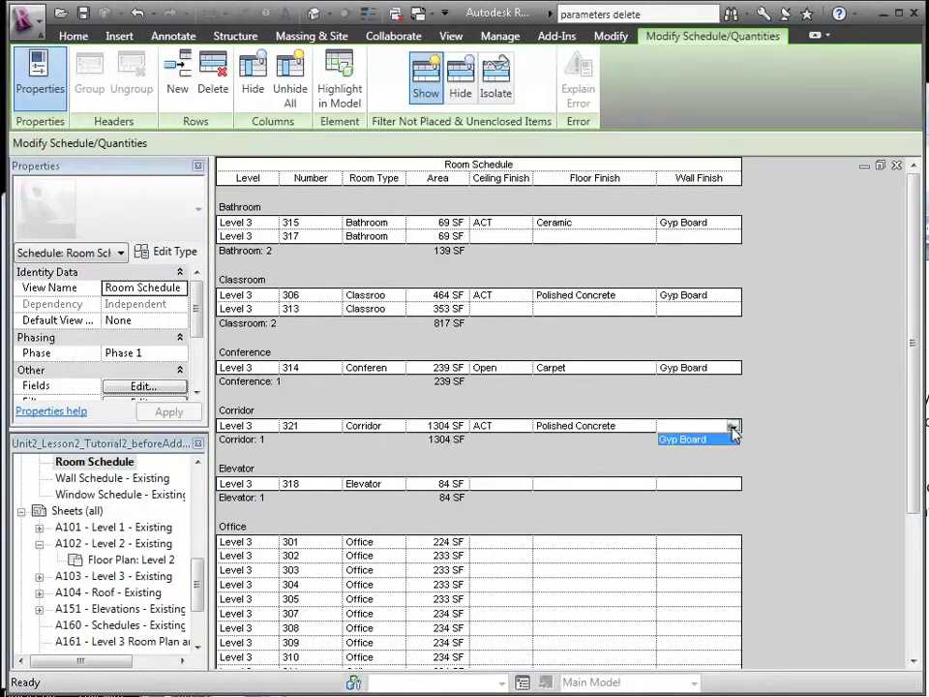
pyautogui.click(709, 442)
# Step: Set office 301's finishes to Open for the ceiling, Polished Concrete for the floor and Gyp Board for the walls
pyautogui.click(513, 542)
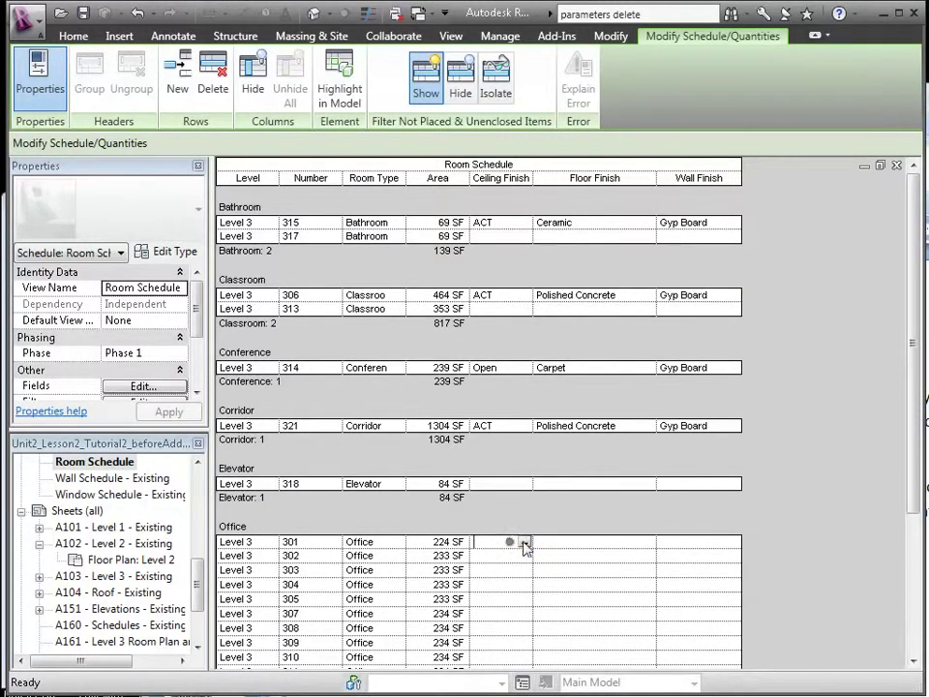
pyautogui.click(490, 569)
pyautogui.click(644, 540)
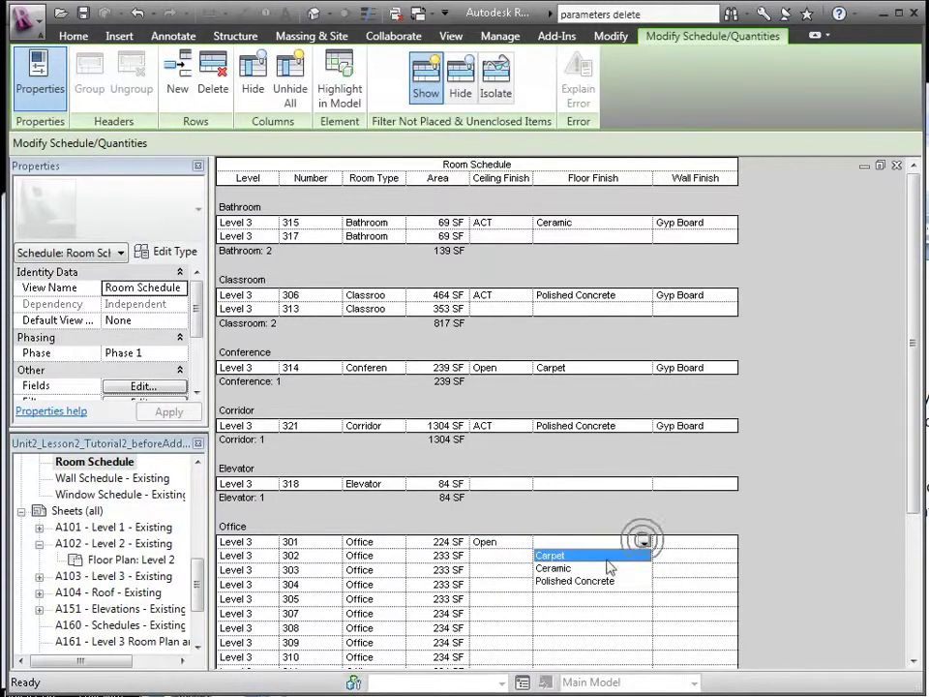
pyautogui.click(593, 581)
pyautogui.click(730, 542)
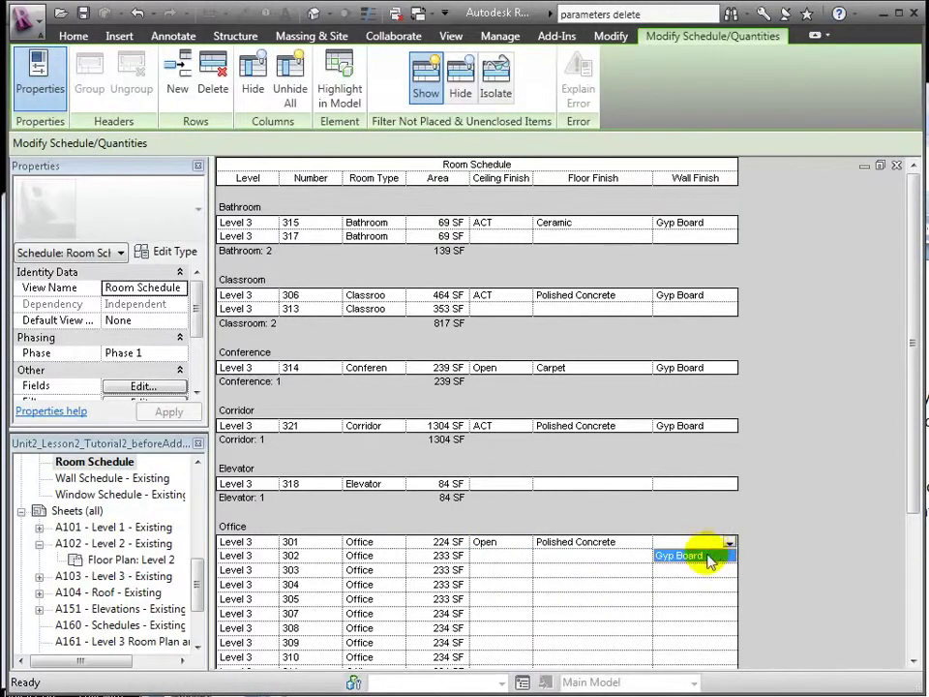
pyautogui.scroll(-1, 514, 533)
pyautogui.click(513, 444)
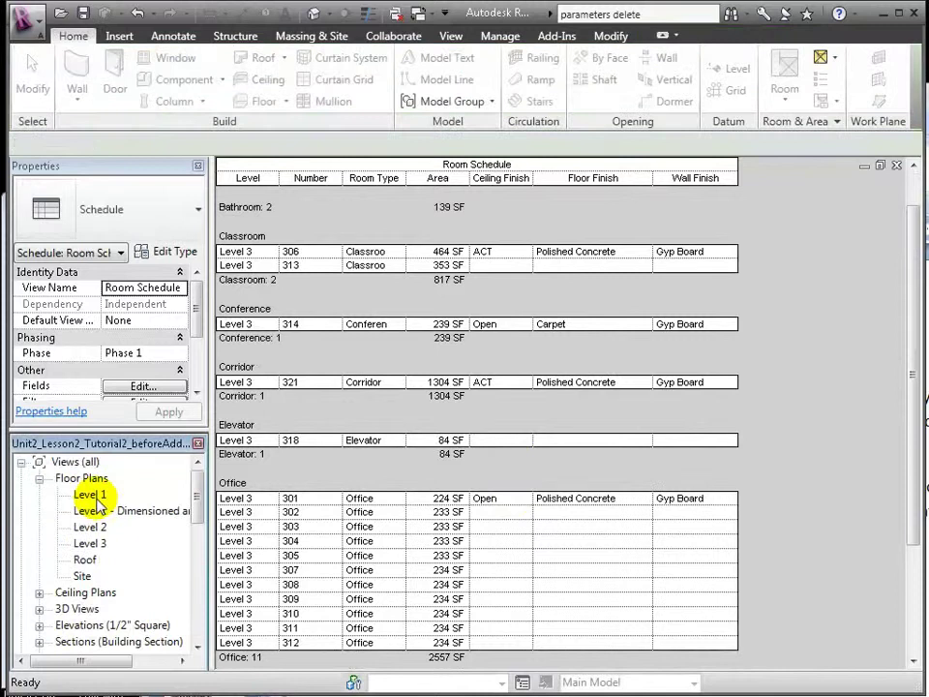
# Step: Open the Level 3 floor plan and select all the office rooms, 301 to 305 and 307 to 312
pyautogui.doubleClick(97, 544)
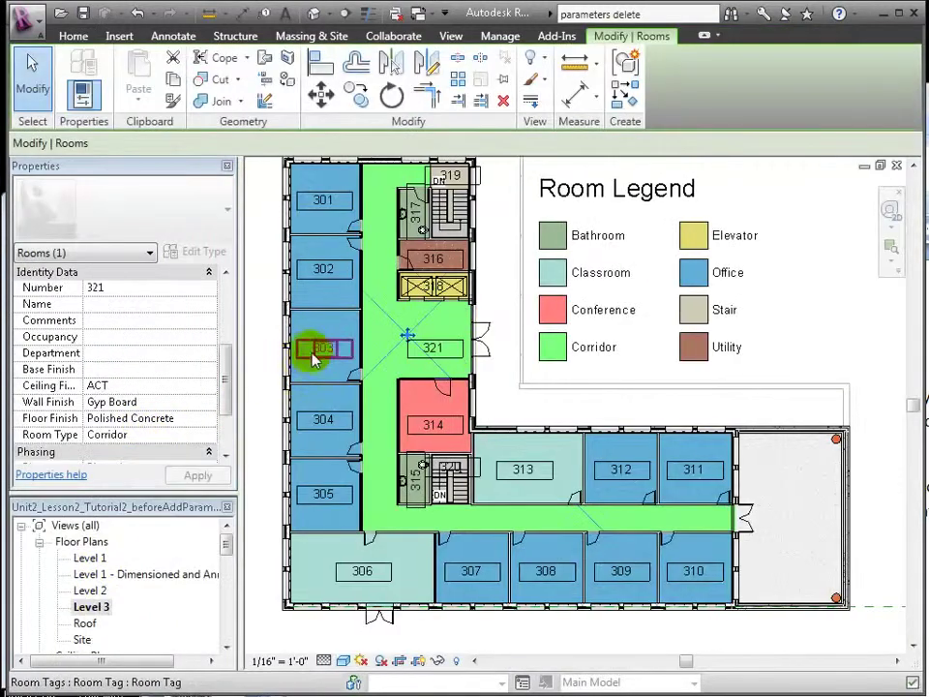
pyautogui.click(312, 341)
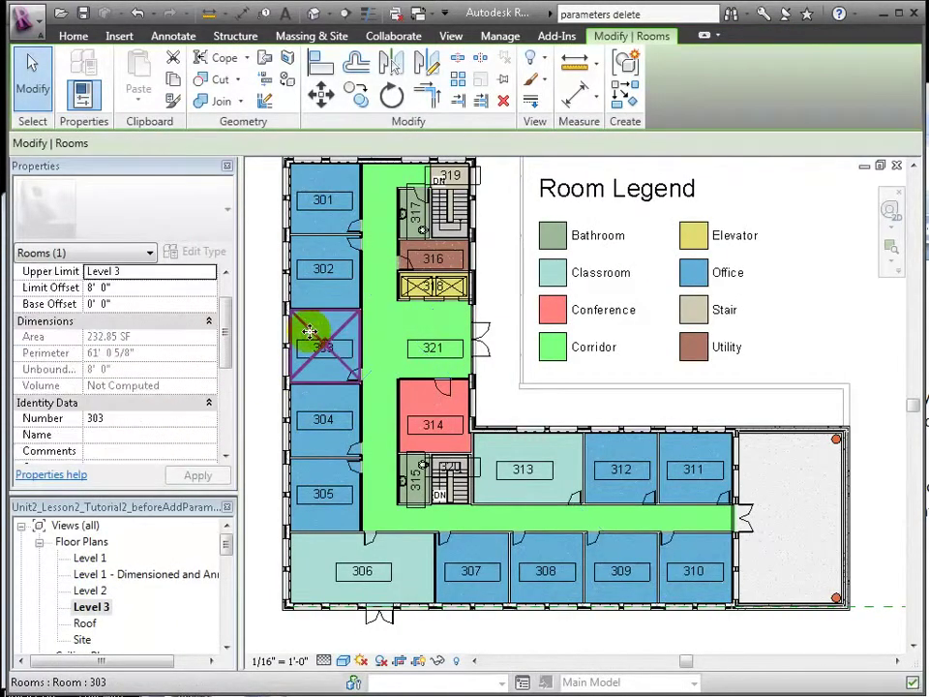
pyautogui.keyDown('ctrl'); pyautogui.click(317, 262); pyautogui.keyUp('ctrl')
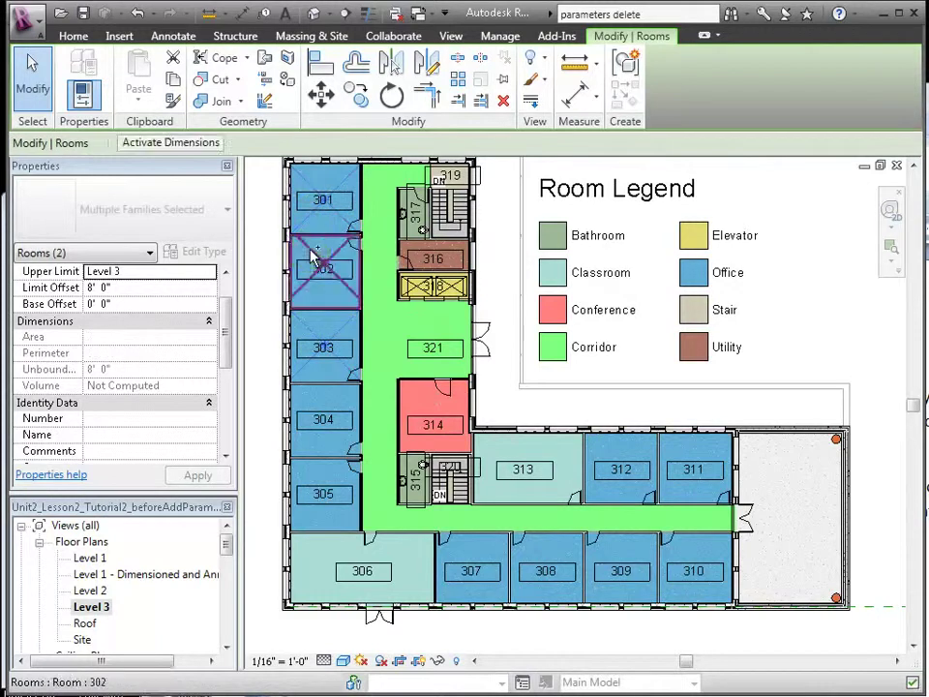
pyautogui.keyDown('ctrl'); pyautogui.click(321, 419); pyautogui.keyUp('ctrl')
pyautogui.keyDown('ctrl'); pyautogui.click(322, 484); pyautogui.keyUp('ctrl')
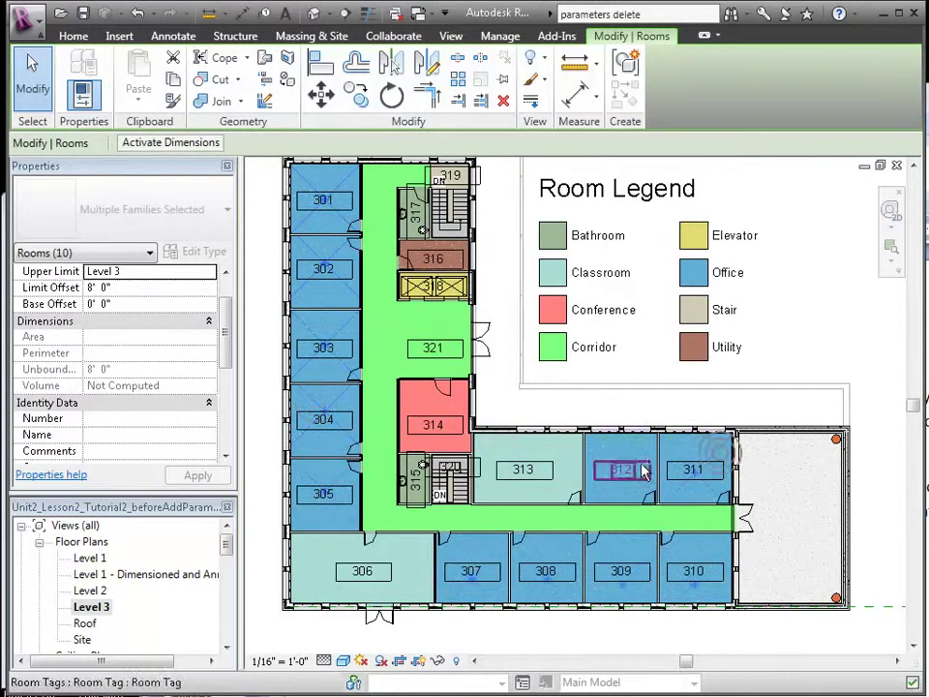
pyautogui.keyDown('ctrl'); pyautogui.click(650, 449); pyautogui.keyUp('ctrl')
# Step: Set the selected offices' Floor Finish to Polished Concrete, Wall Finish to Gyp Board and Ceiling Finish to Open, and apply the values
pyautogui.click(168, 401)
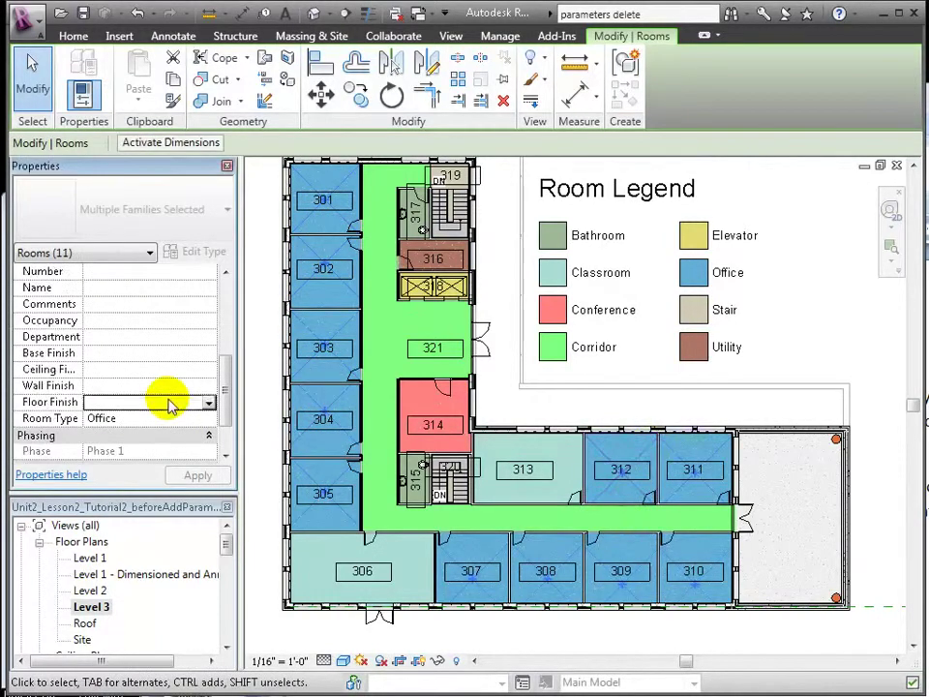
pyautogui.click(208, 402)
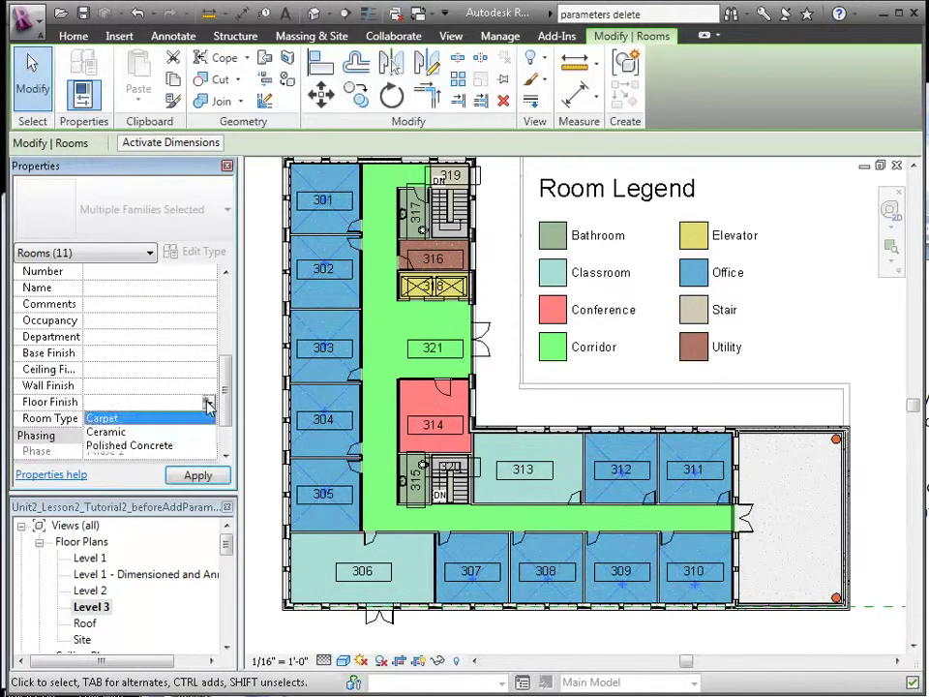
pyautogui.click(178, 444)
pyautogui.click(208, 385)
pyautogui.click(208, 386)
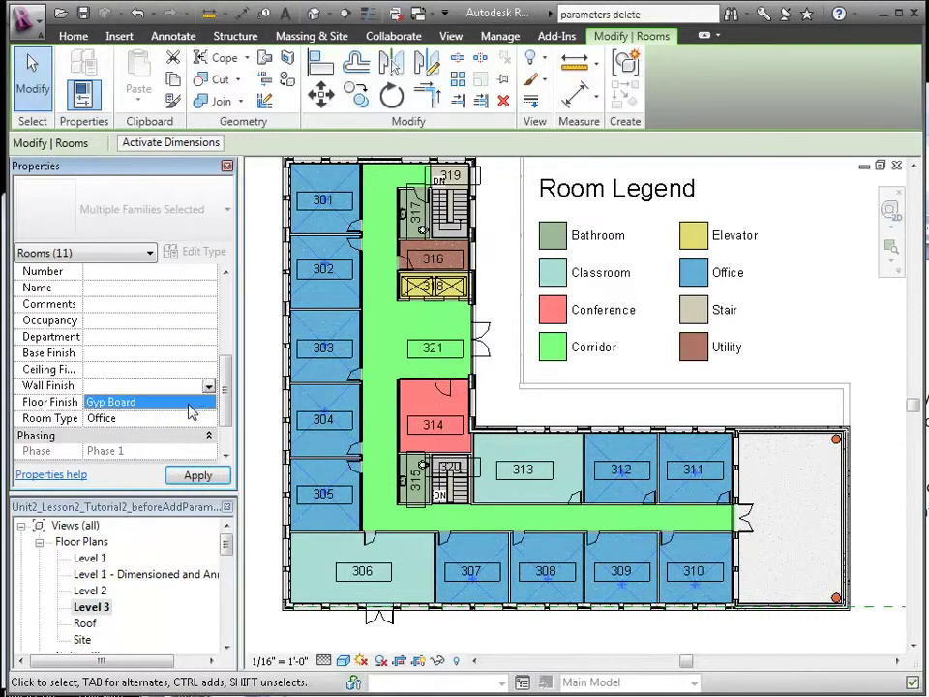
pyautogui.click(189, 402)
pyautogui.click(206, 372)
pyautogui.click(208, 369)
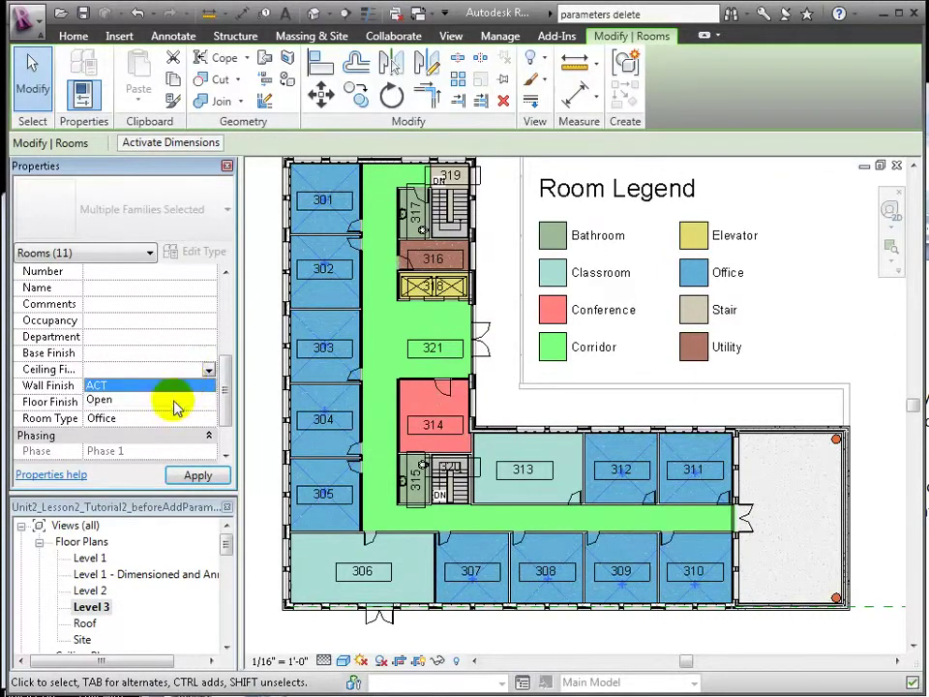
pyautogui.click(172, 401)
pyautogui.click(200, 479)
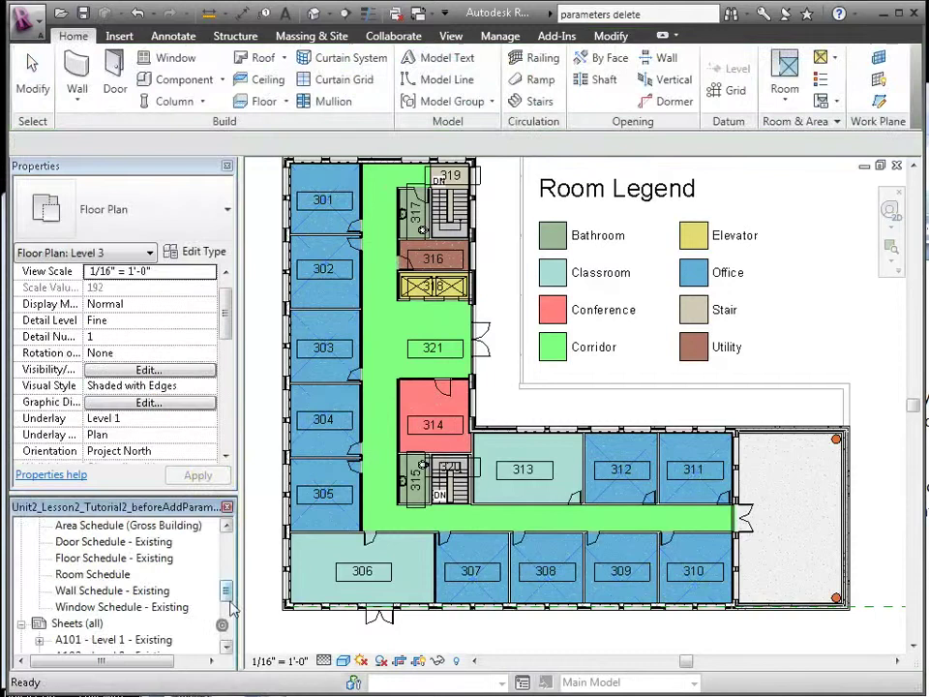
# Step: In the Room Schedule, set classroom 313's finishes to ACT, Polished Concrete and Gyp Board, and widen the Room Type column
pyautogui.doubleClick(120, 575)
pyautogui.click(555, 266)
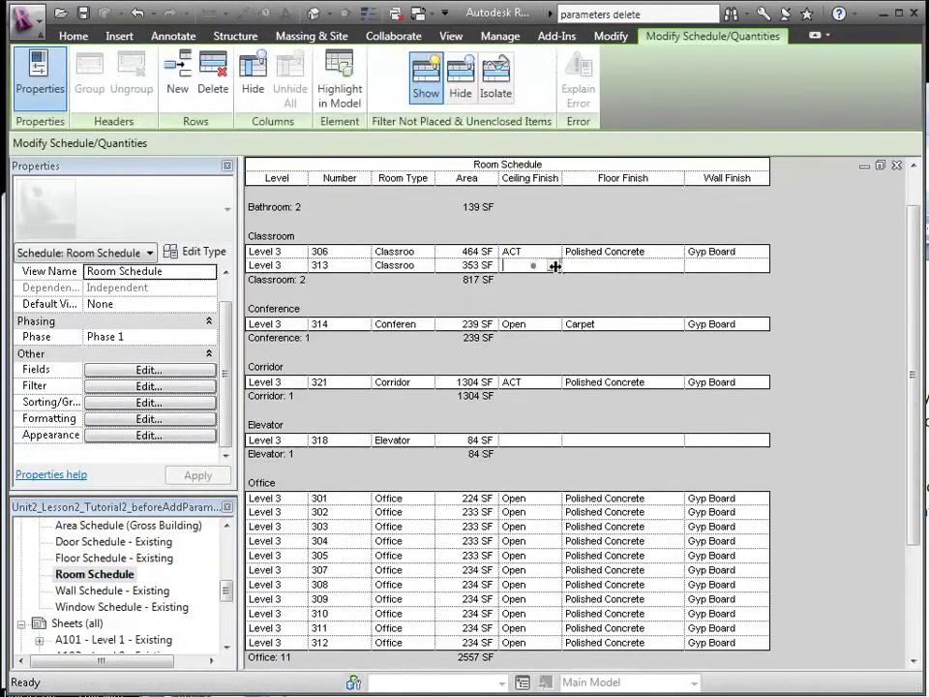
pyautogui.click(763, 266)
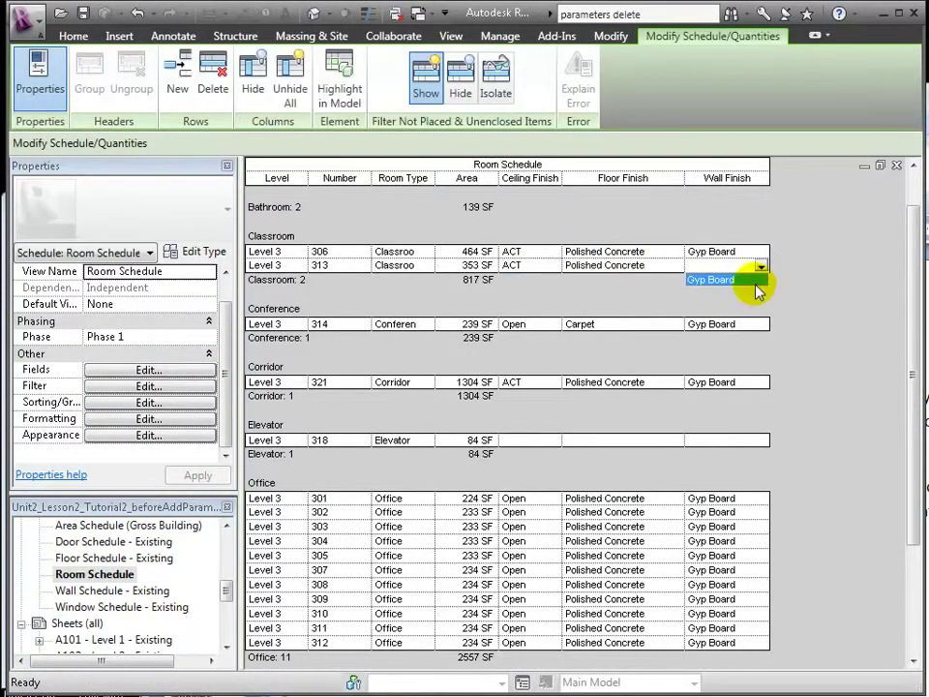
pyautogui.click(726, 280)
pyautogui.moveTo(434, 177); pyautogui.dragTo(490, 177)
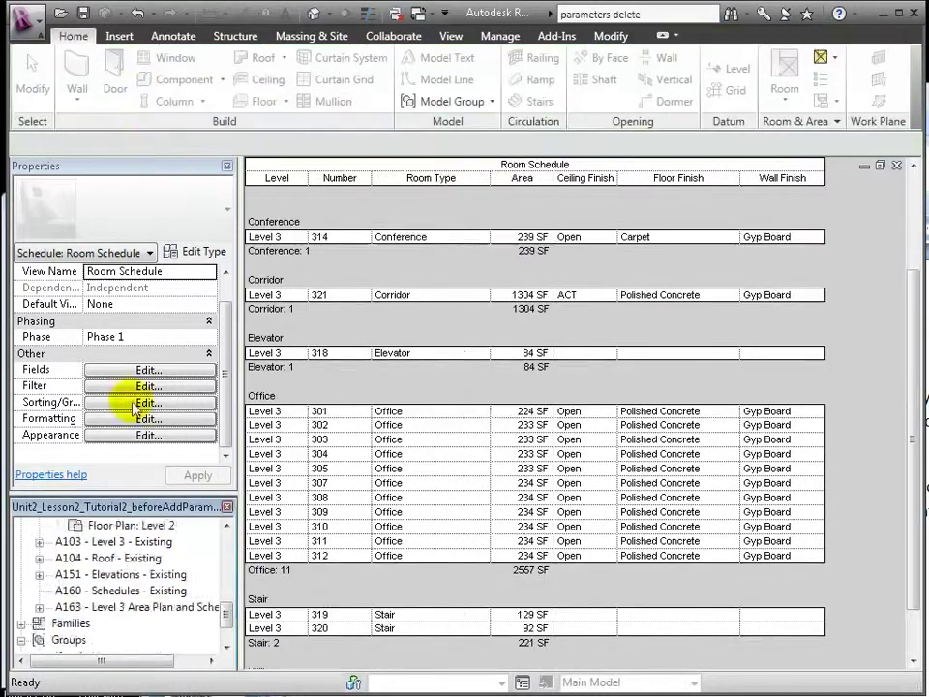
# Step: Create a new sheet in the project for the Level 3 room documentation
pyautogui.click(80, 526)
pyautogui.rightClick(97, 528)
pyautogui.click(131, 535)
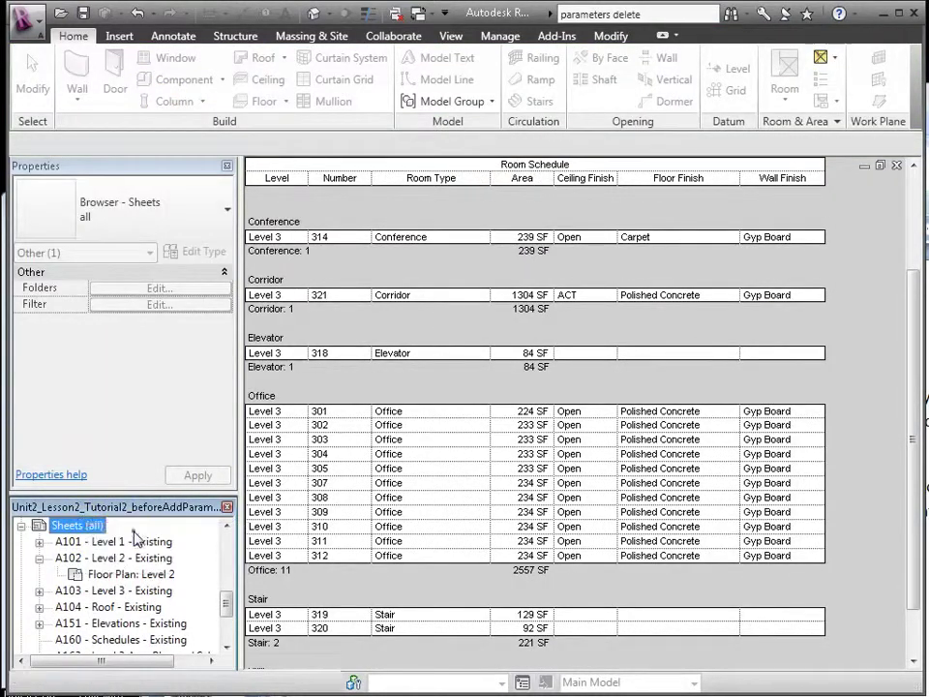
pyautogui.click(744, 632)
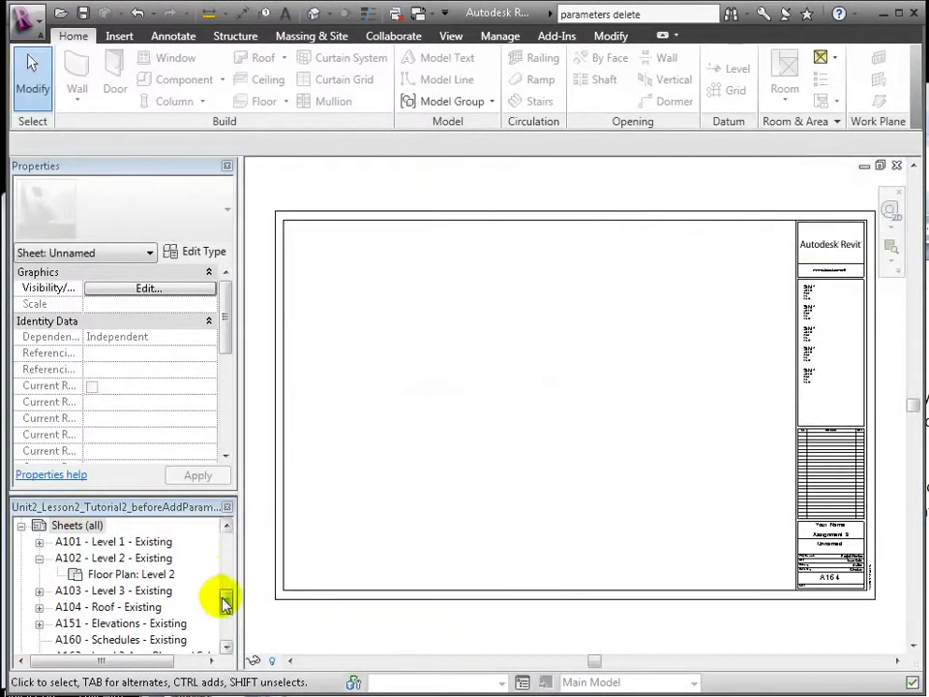
# Step: Rename the new sheet A164 as Room Plan and Schedule
pyautogui.moveTo(225, 602); pyautogui.dragTo(227, 545)
pyautogui.doubleClick(93, 591)
pyautogui.scroll(-10, 230, 616)
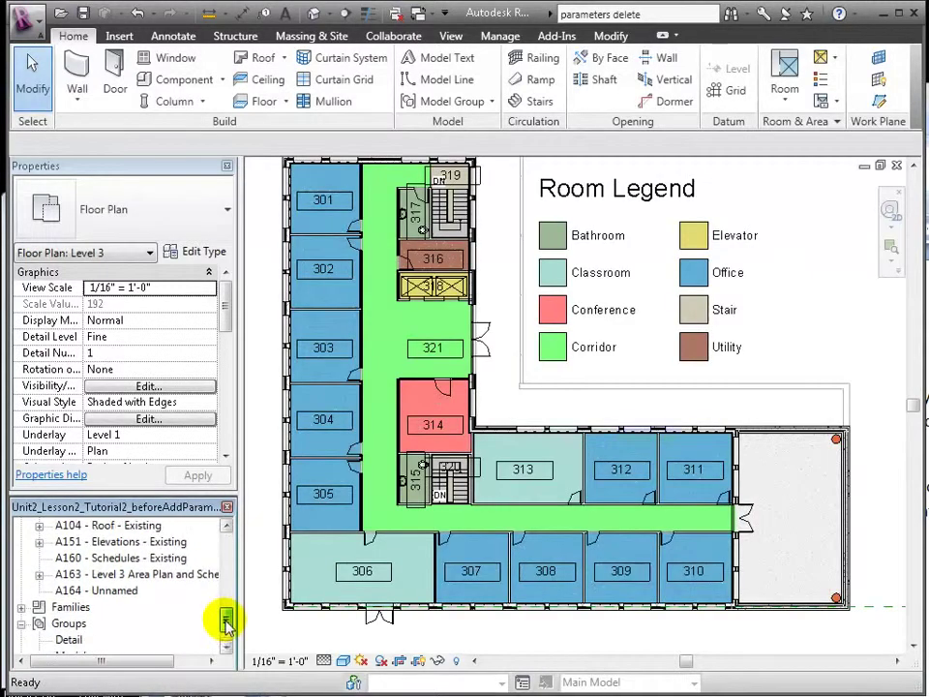
pyautogui.click(116, 592)
pyautogui.rightClick(115, 593)
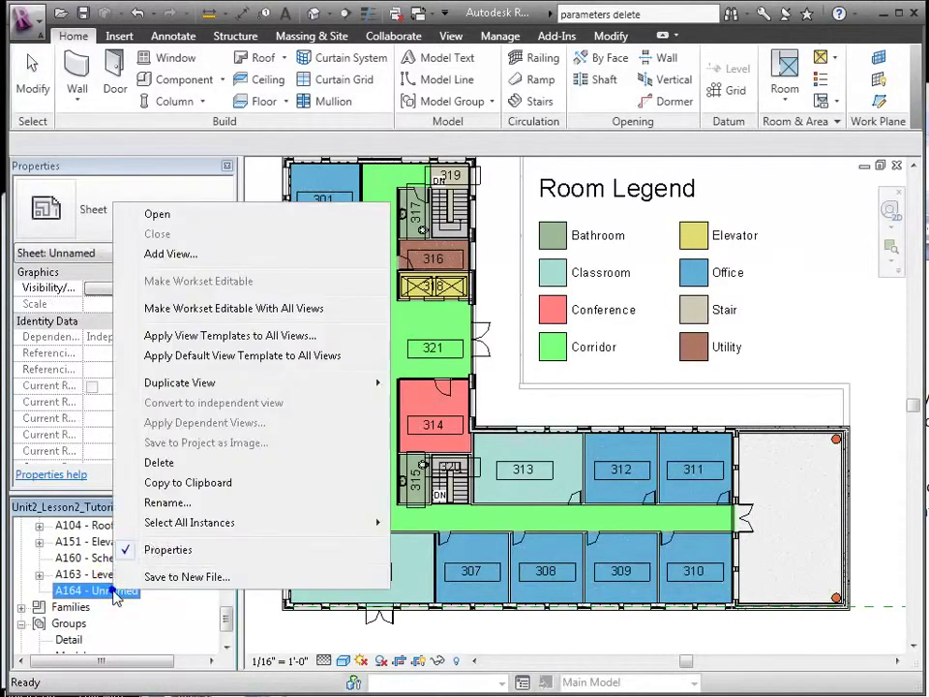
pyautogui.click(155, 499)
pyautogui.write('Room Plan and Schedule')
pyautogui.press('Return')
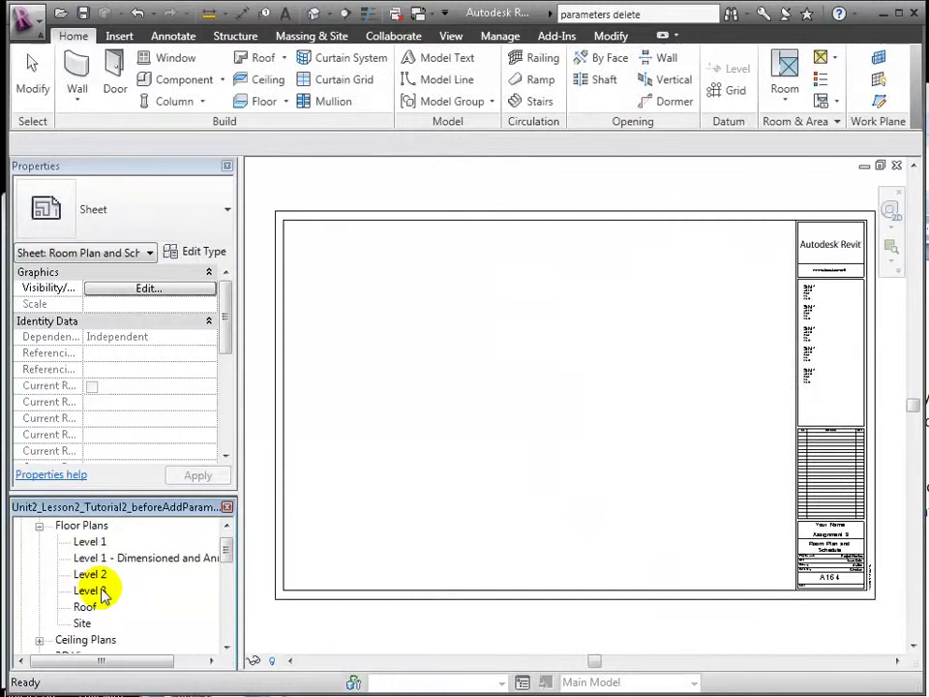
# Step: Duplicate the Level 3 floor plan with its detailing and rename the copy as Level 3- Room Plan
pyautogui.click(87, 592)
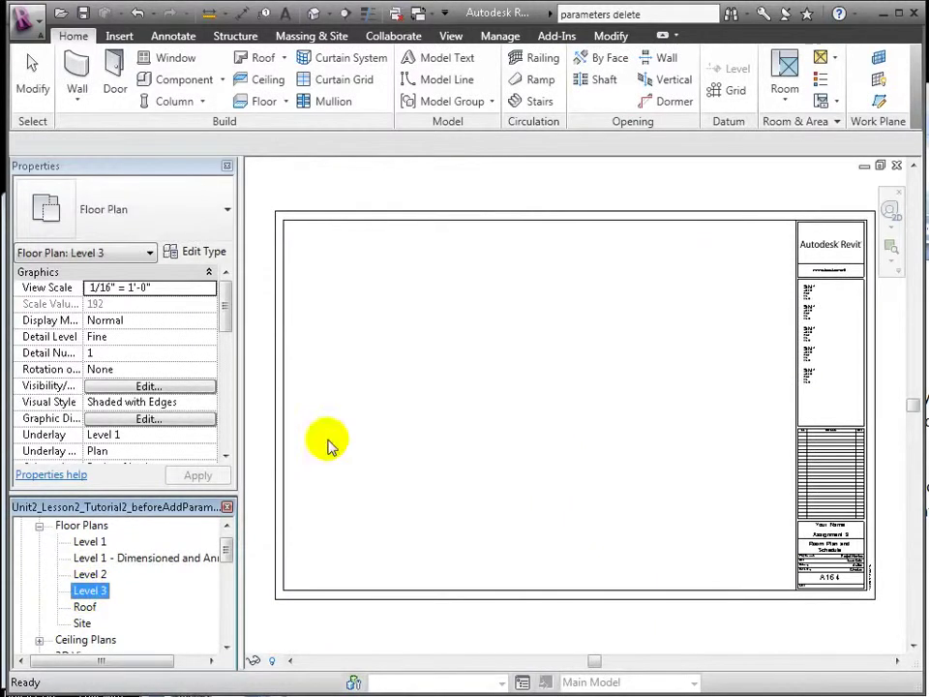
pyautogui.rightClick(92, 607)
pyautogui.click(232, 397)
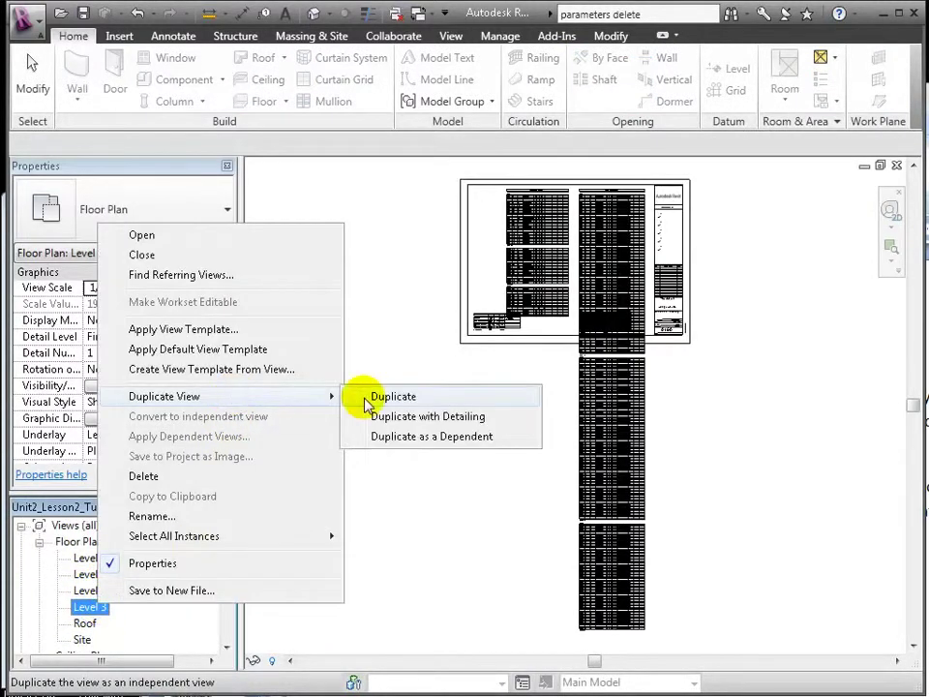
pyautogui.click(392, 396)
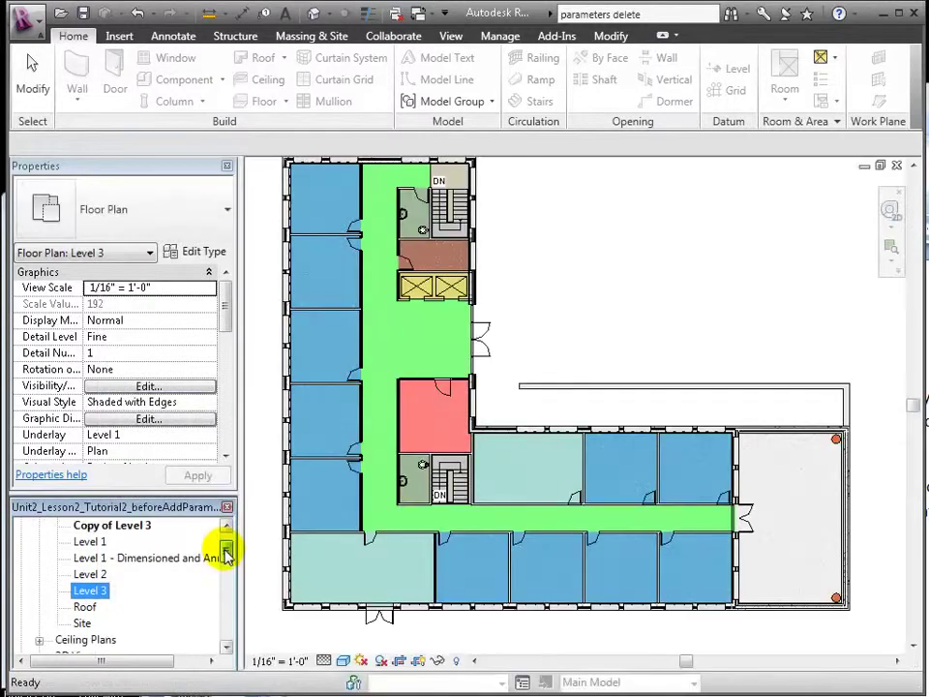
pyautogui.click(137, 529)
pyautogui.rightClick(110, 525)
pyautogui.click(208, 438)
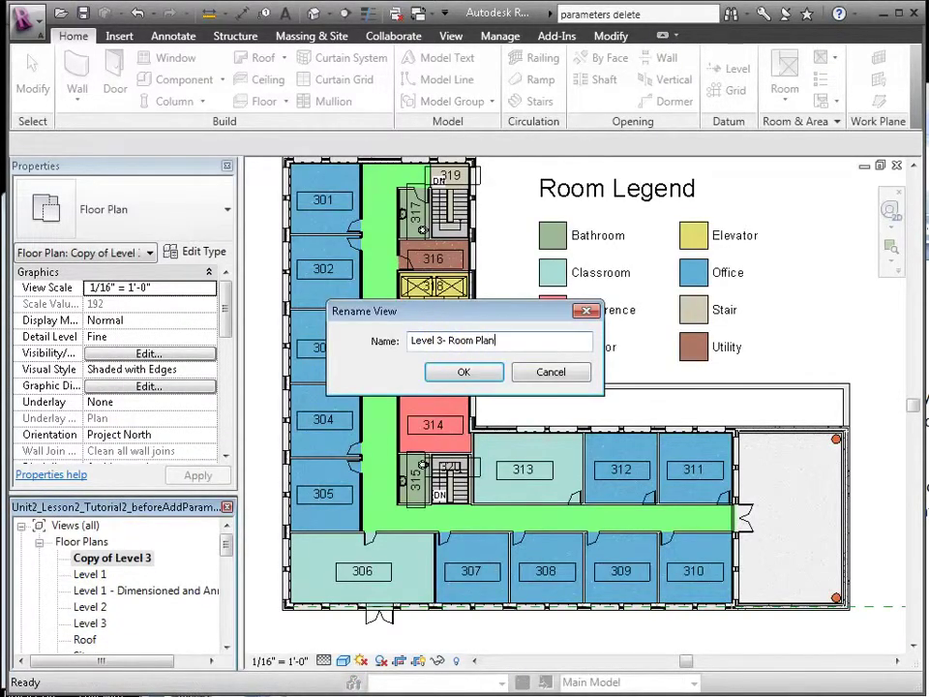
pyautogui.write('Level 3- Room Plan')
pyautogui.click(465, 373)
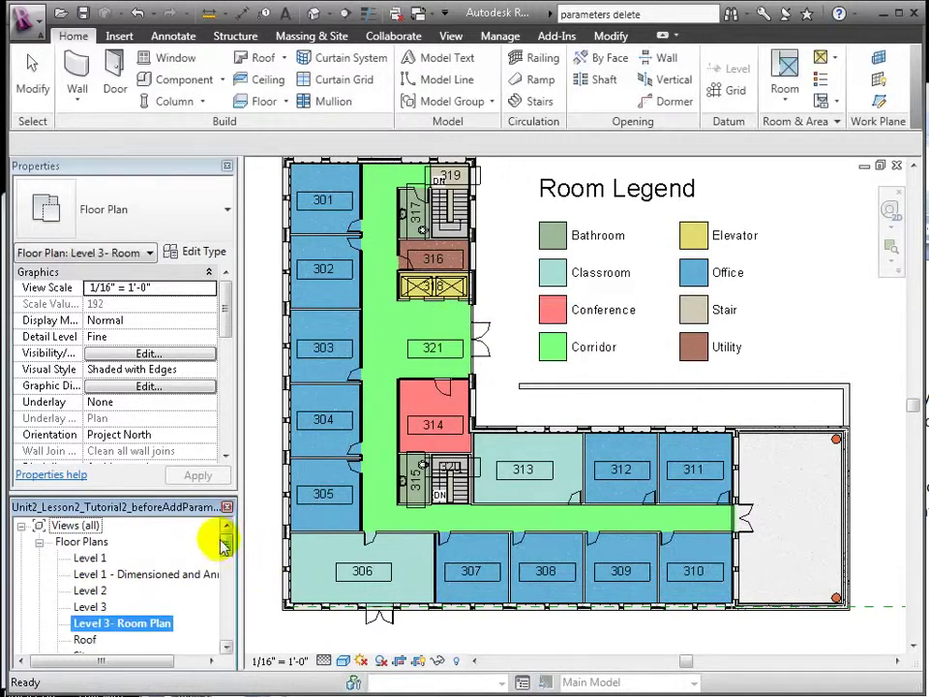
# Step: Open sheet A164 and place the Level 3- Room Plan view on it
pyautogui.moveTo(222, 546)
pyautogui.mouseDown()
pyautogui.moveTo(223, 608)
pyautogui.moveTo(228, 543)
pyautogui.mouseUp()
pyautogui.click(152, 608)
pyautogui.doubleClick(152, 608)
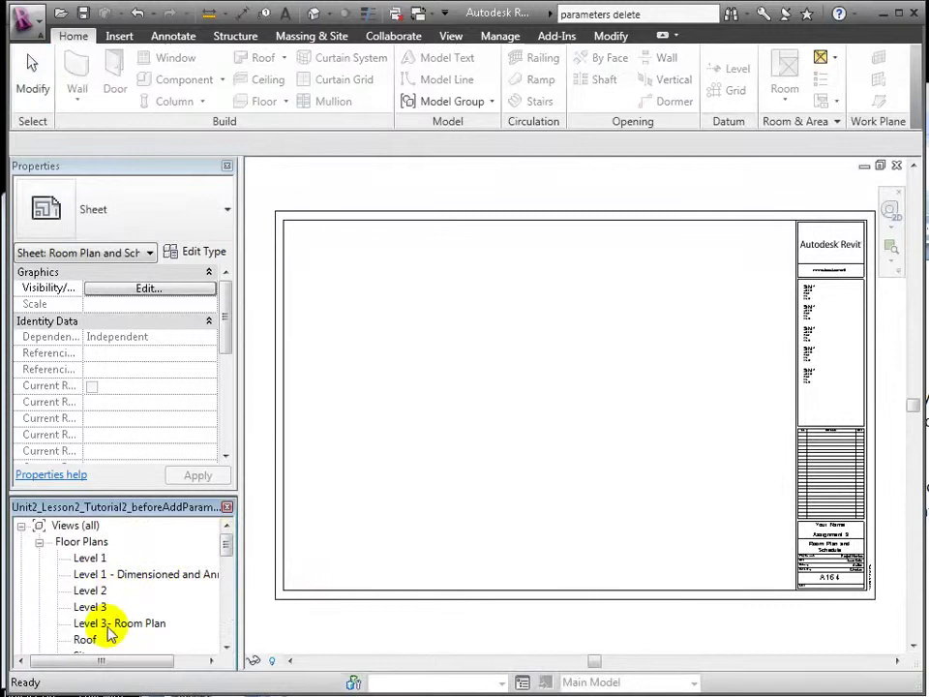
pyautogui.moveTo(112, 635); pyautogui.dragTo(418, 388)
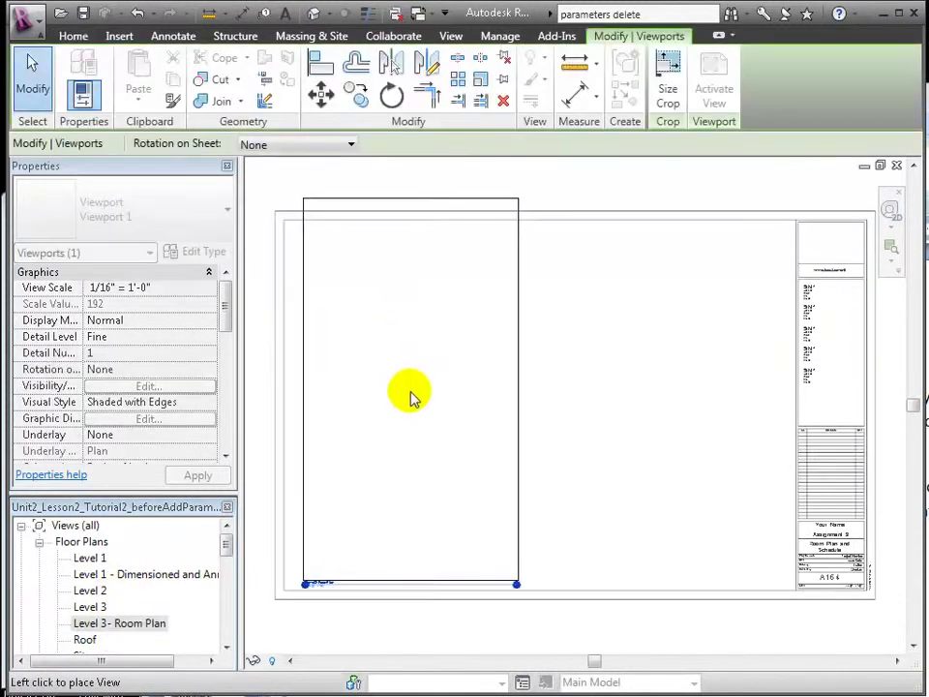
pyautogui.click(402, 397)
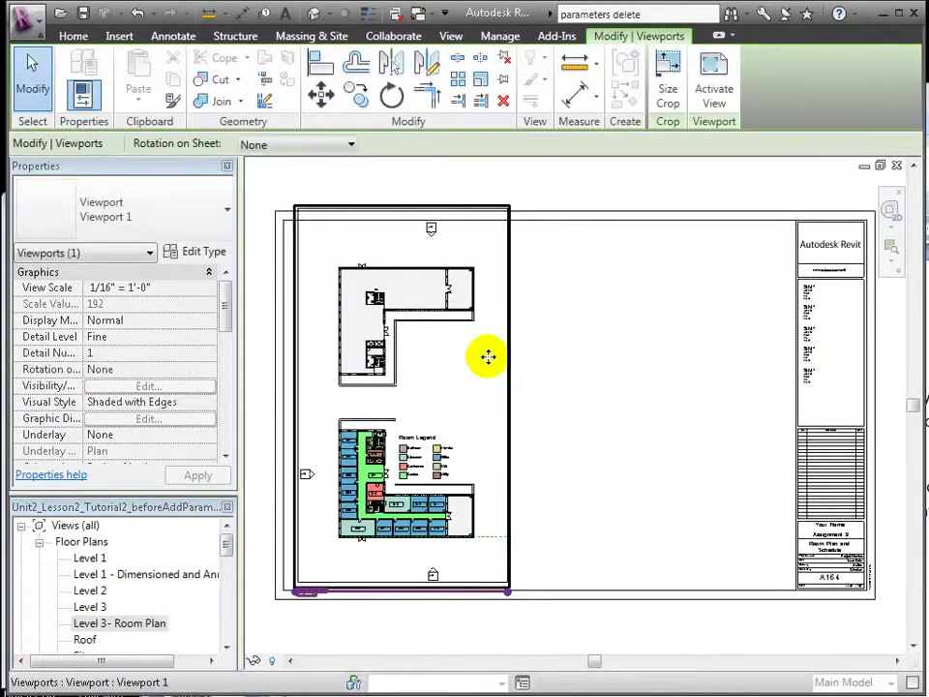
# Step: Activate the placed plan view, crop it to the color-coded lower building, and set its scale to 1/8" = 1'-0"
pyautogui.rightClick(500, 324)
pyautogui.click(562, 412)
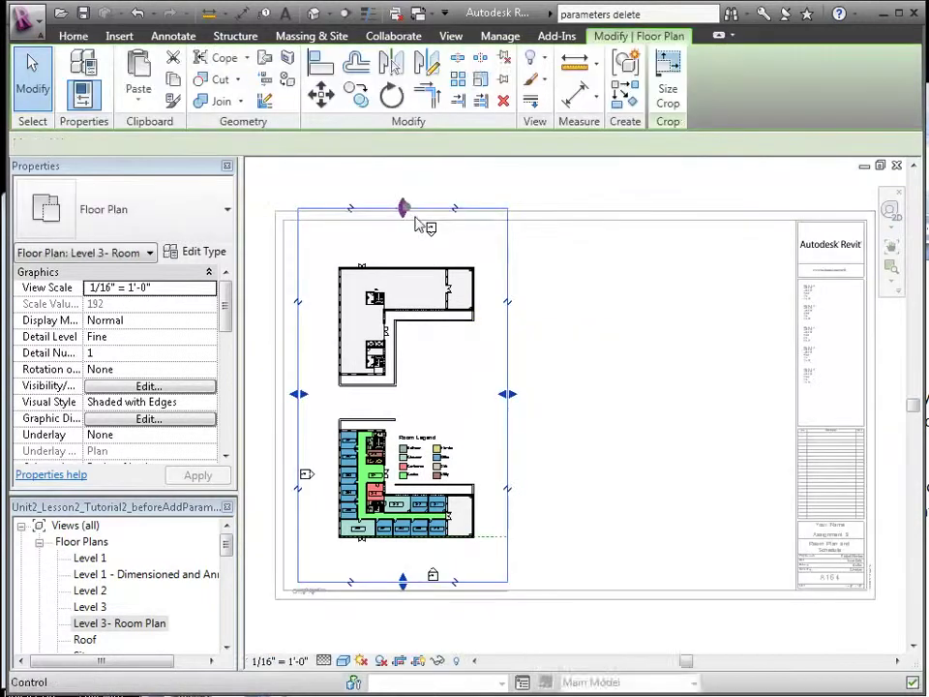
pyautogui.moveTo(401, 203); pyautogui.dragTo(543, 388)
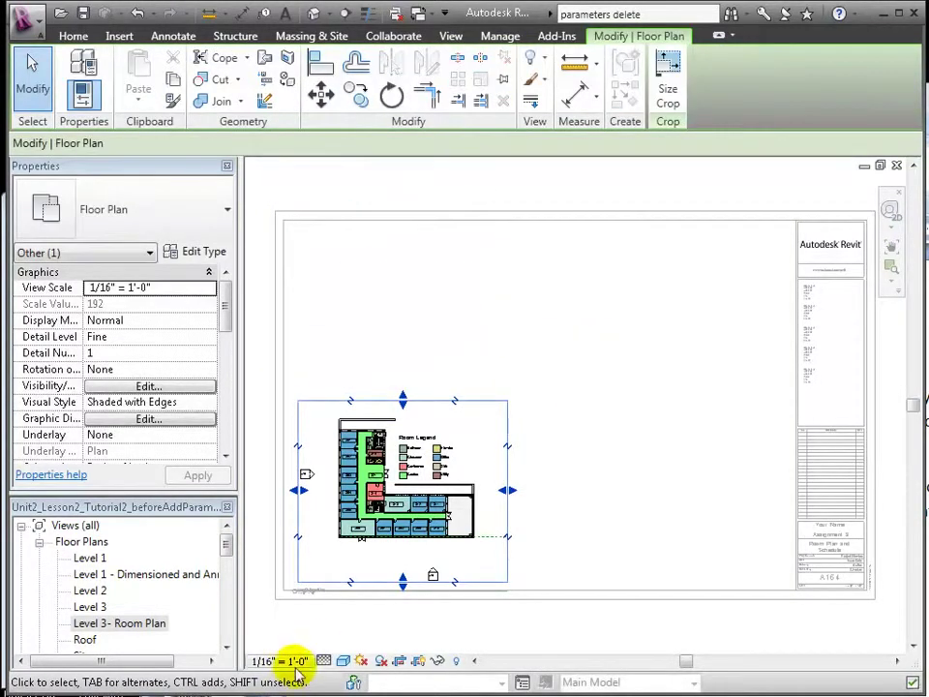
pyautogui.click(281, 661)
pyautogui.click(290, 297)
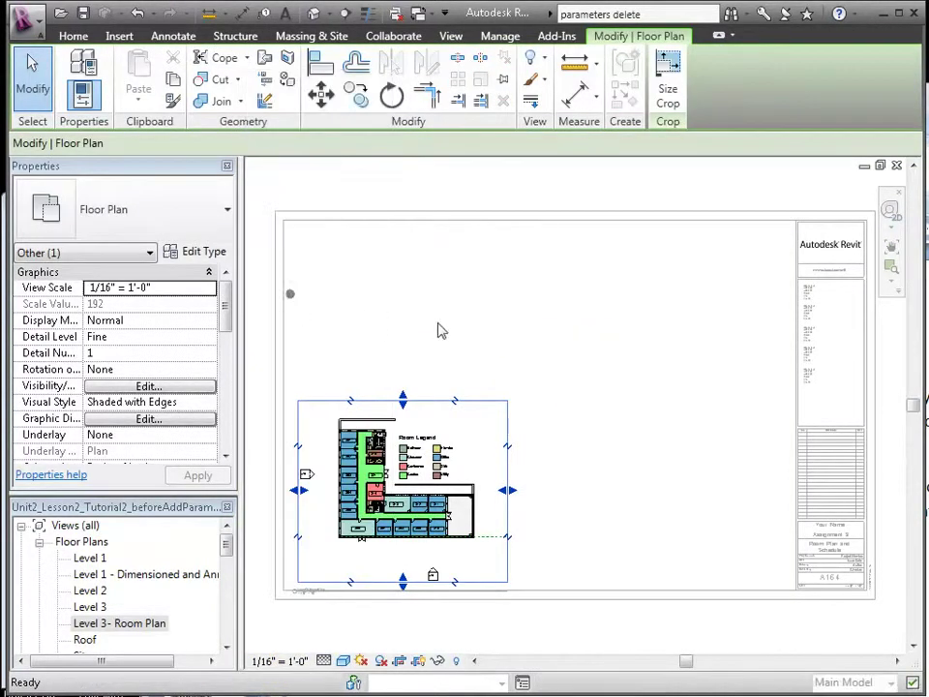
pyautogui.hotkey('ctrl', 'z')
pyautogui.click(496, 417)
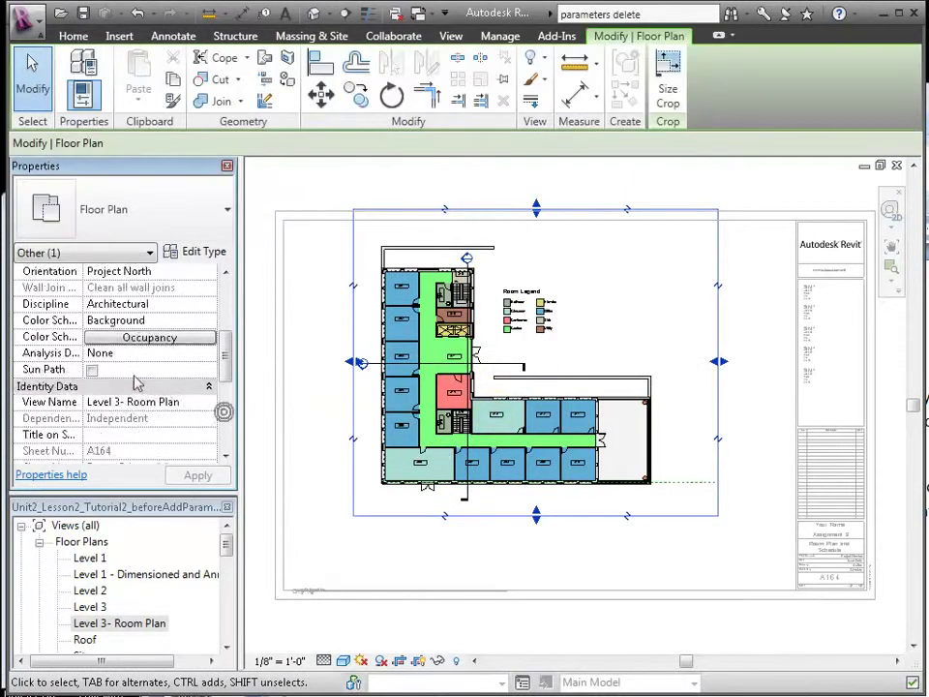
# Step: Turn off Crop Region Visible for the plan view and reposition its viewport and view title on the sheet
pyautogui.click(229, 451)
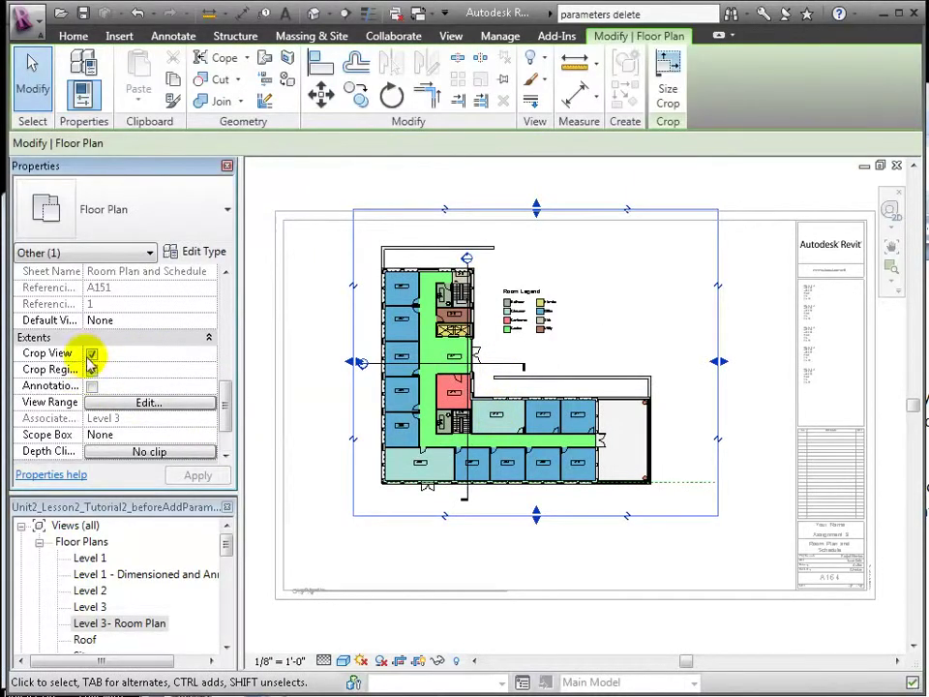
pyautogui.moveTo(86, 355); pyautogui.dragTo(125, 369)
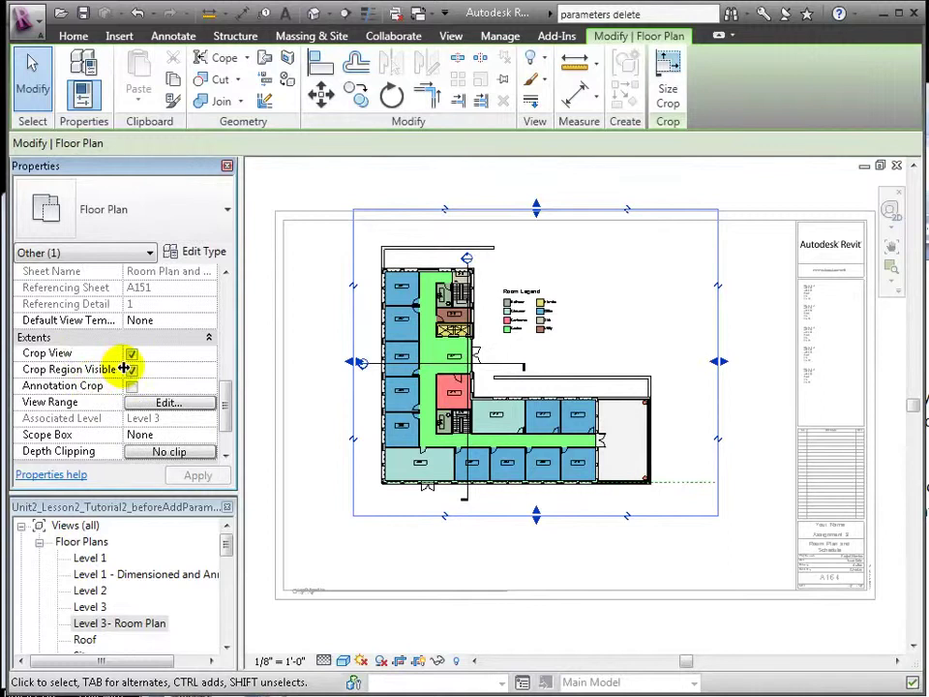
pyautogui.click(131, 369)
pyautogui.moveTo(364, 601); pyautogui.dragTo(428, 542)
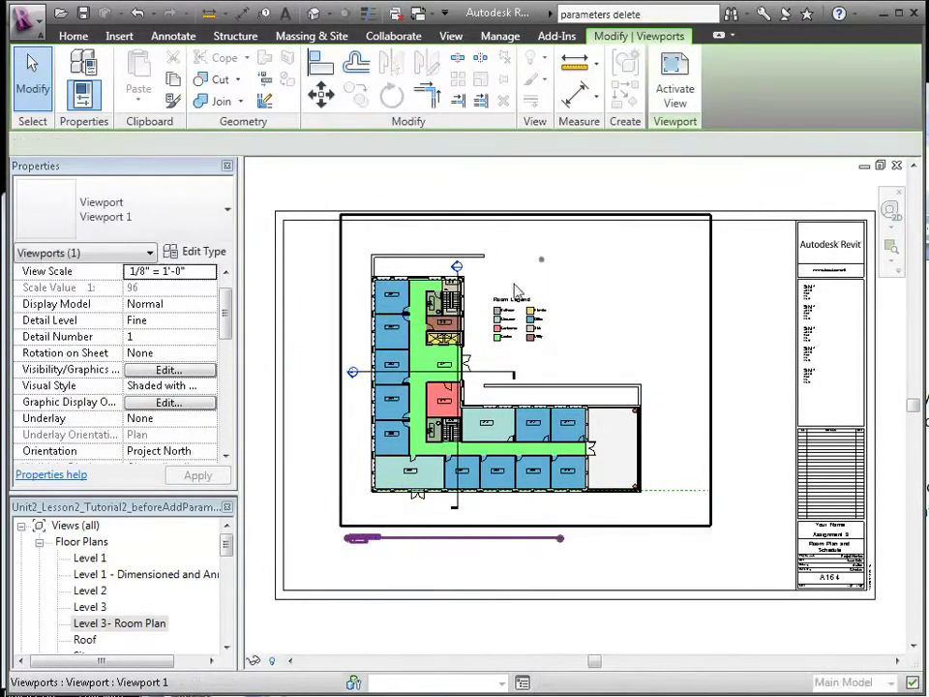
pyautogui.moveTo(542, 262); pyautogui.dragTo(493, 308)
# Step: Add the Room Schedule to the Room Plan and Schedule sheet
pyautogui.moveTo(224, 552)
pyautogui.mouseDown()
pyautogui.moveTo(231, 587)
pyautogui.moveTo(234, 547)
pyautogui.mouseUp()
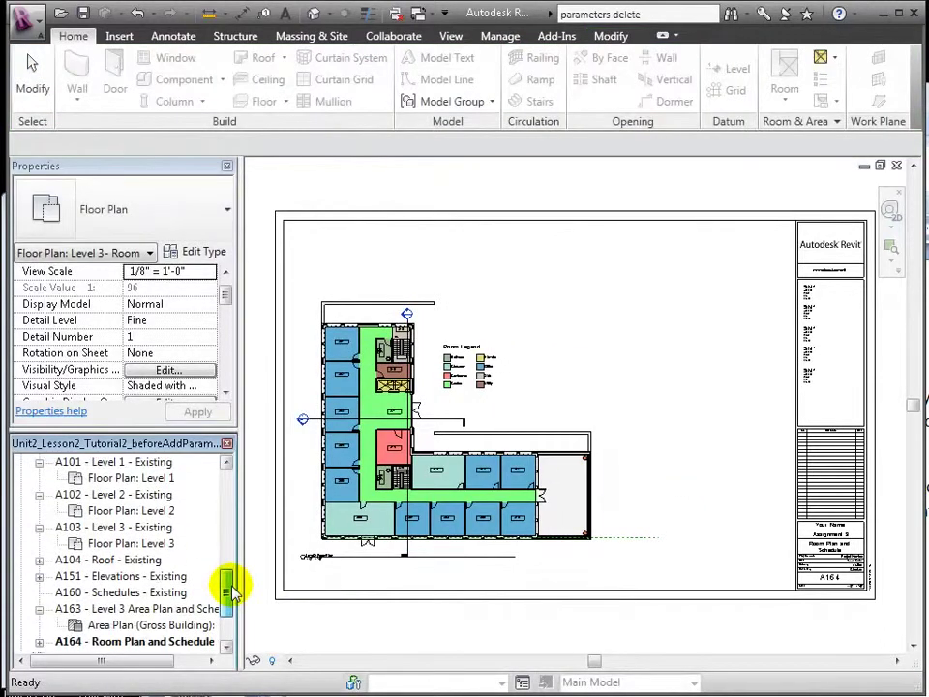
pyautogui.click(100, 545)
pyautogui.moveTo(92, 543); pyautogui.dragTo(689, 332)
# Step: Widen the Floor Finish column of the placed Room Schedule so Polished Concrete fits on one line
pyautogui.scroll(2, 702, 228)
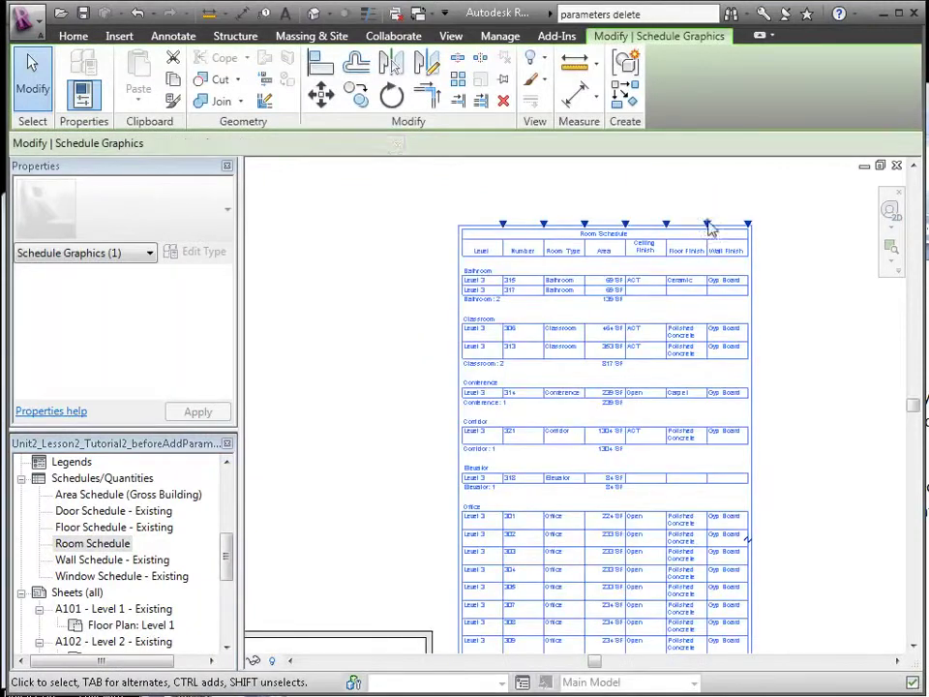
pyautogui.click(711, 216)
pyautogui.click(684, 232)
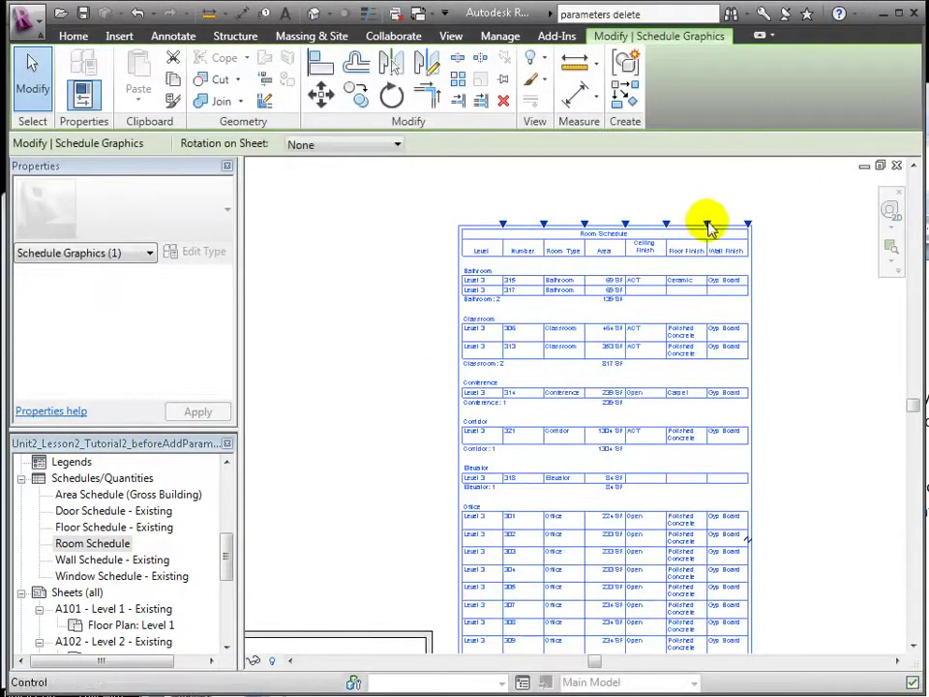
pyautogui.moveTo(707, 226); pyautogui.dragTo(754, 242)
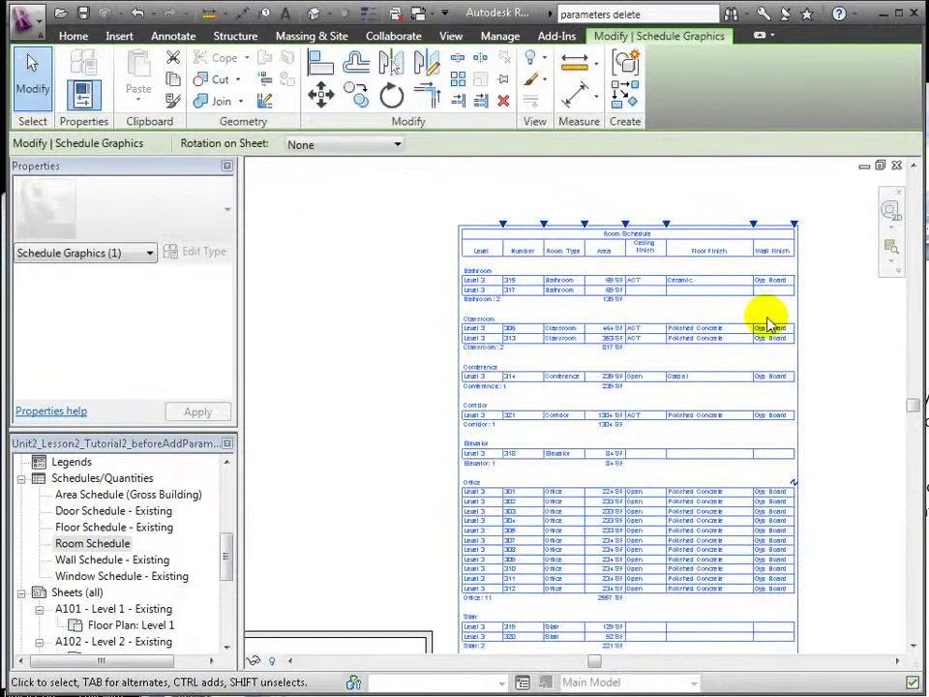
pyautogui.click(442, 374)
# Step: Move the Room Schedule inside the sheet border, between the color-coded plan and the title block
pyautogui.scroll(-5, 462, 376)
pyautogui.moveTo(716, 443); pyautogui.dragTo(825, 429, button='middle')
pyautogui.scroll(2, 825, 429)
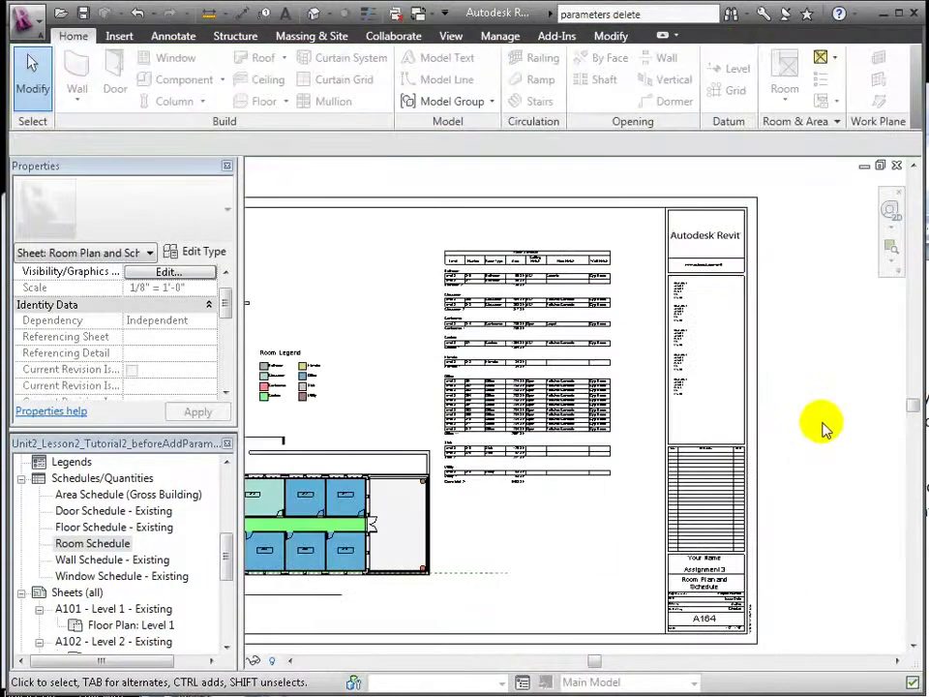
pyautogui.moveTo(544, 559); pyautogui.dragTo(773, 534, button='middle')
pyautogui.scroll(-2, 746, 518)
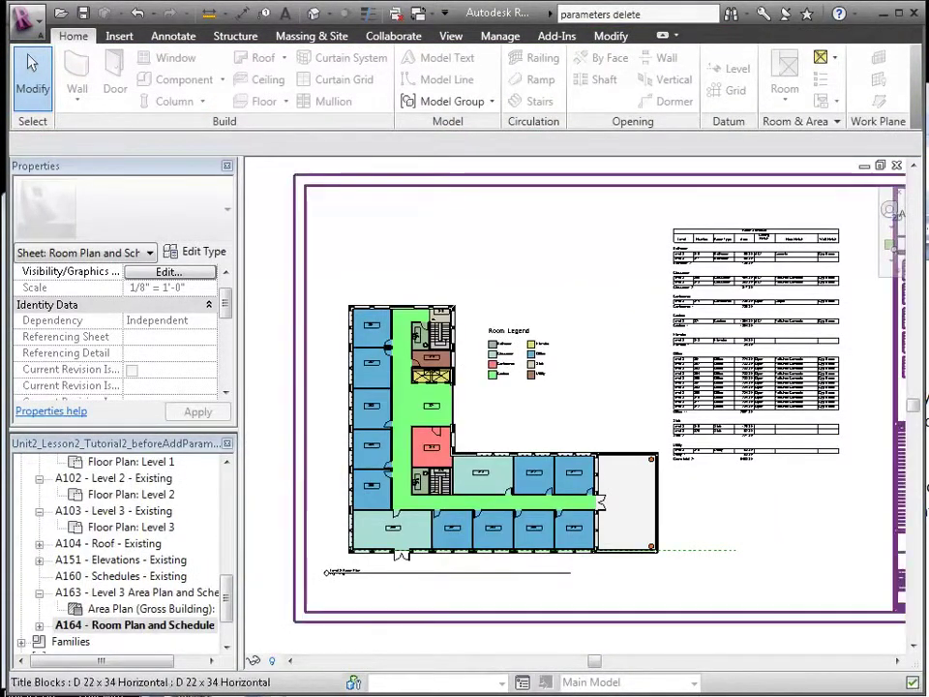